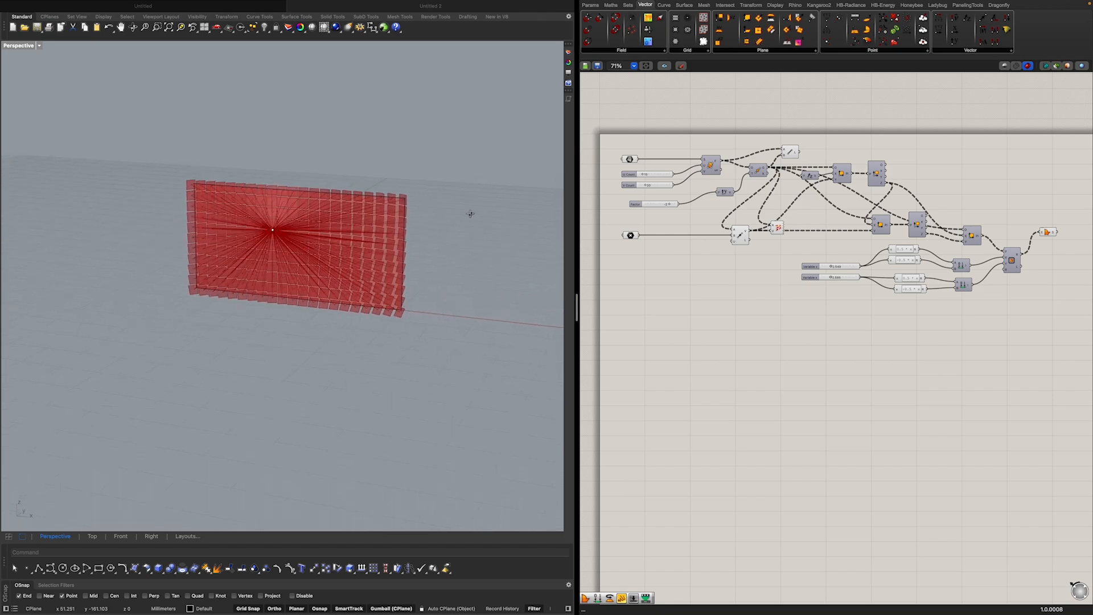
Step: Add a Ladybug LB EPWmap component on an empty area of the canvas
{"action": "right_click_drag", "start_coordinate": [470, 213], "coordinate": [407, 250]}
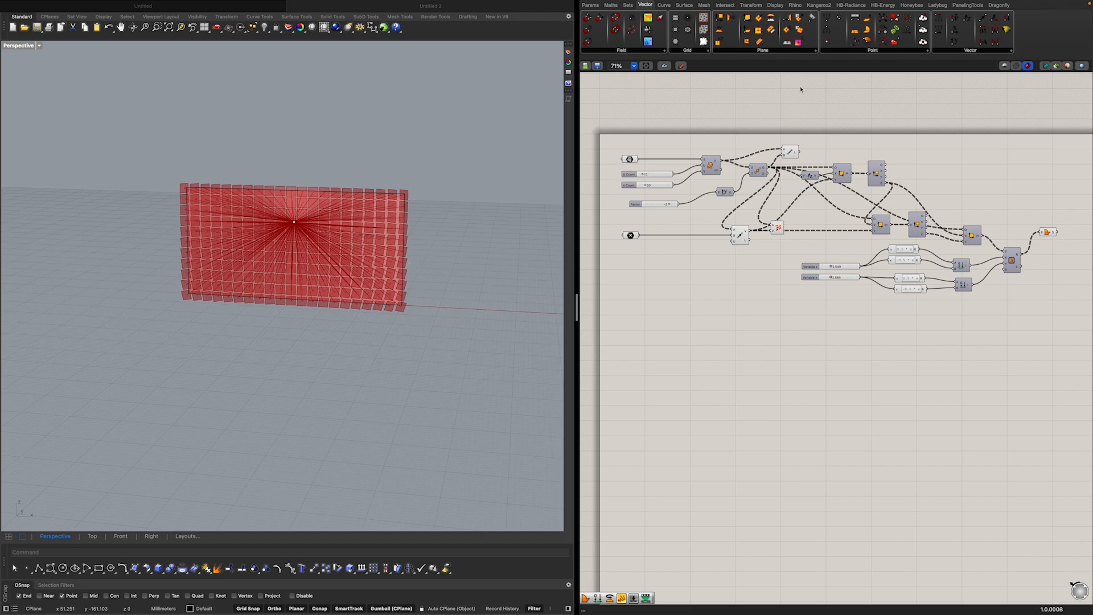
{"action": "left_click", "coordinate": [938, 6]}
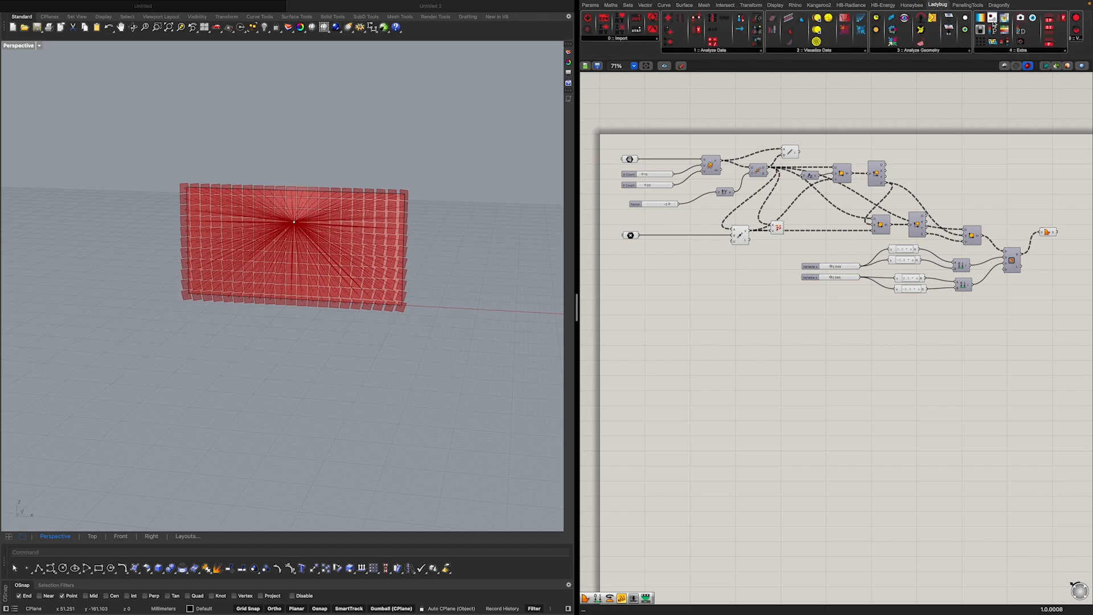
{"action": "left_click", "coordinate": [620, 39]}
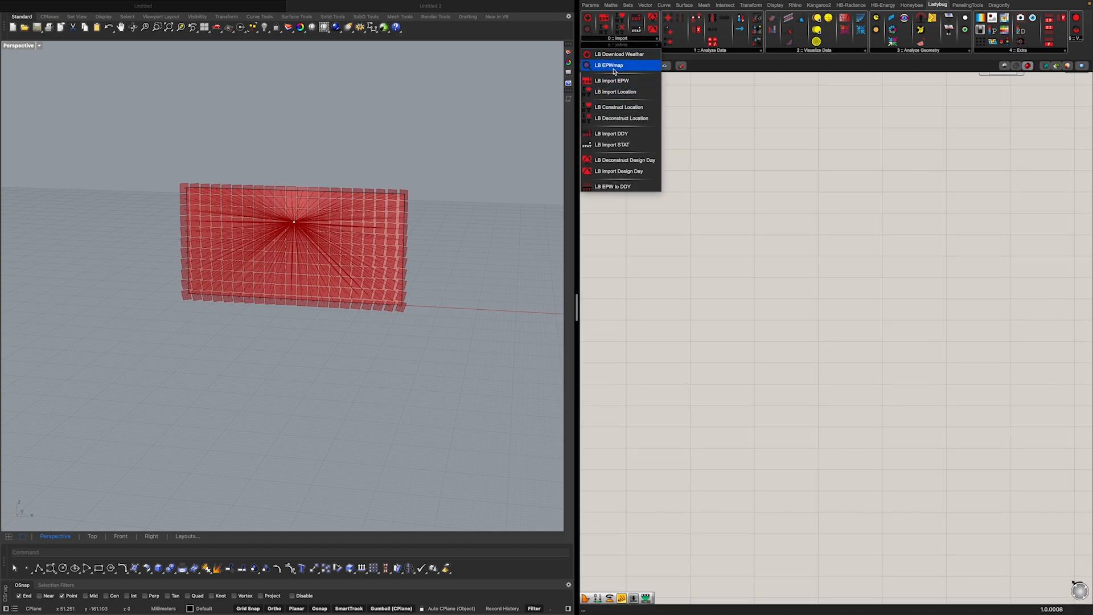
{"action": "left_click", "coordinate": [614, 65]}
{"action": "left_click", "coordinate": [690, 224]}
{"action": "left_click_drag", "start_coordinate": [704, 222], "coordinate": [791, 162]}
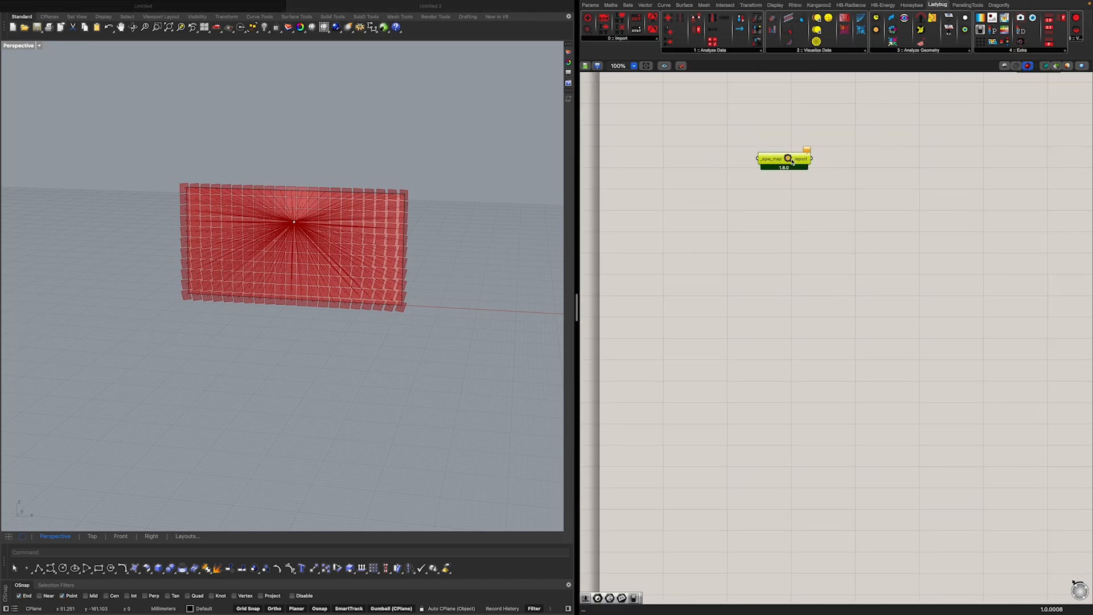
Step: Add a Boolean Toggle, wire it into the EPWmap component's input, and set it to True to open the weather map
{"action": "double_click", "coordinate": [672, 162]}
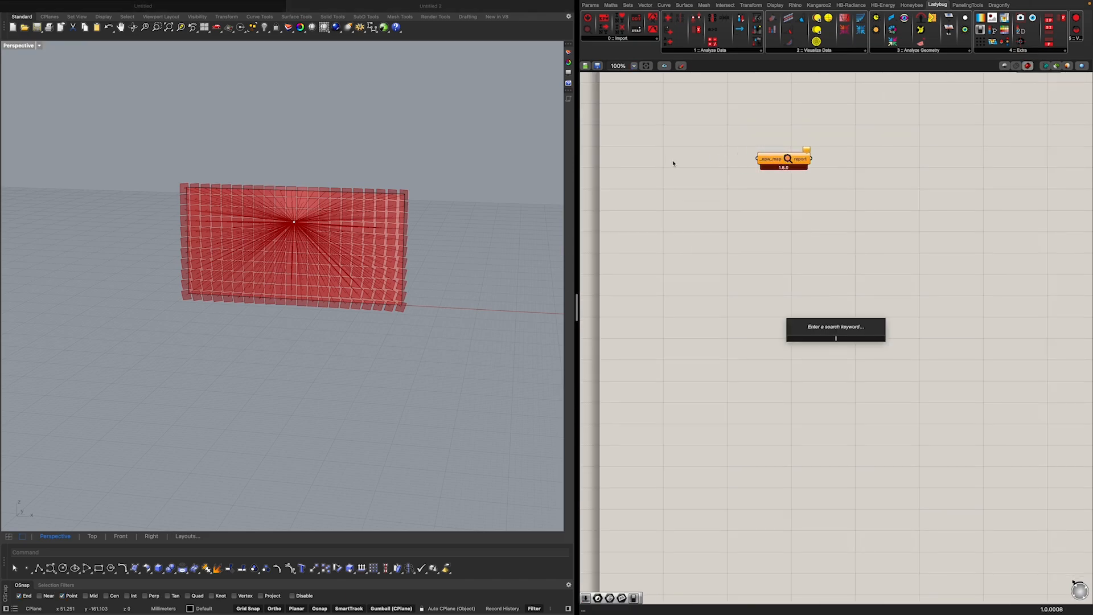
{"action": "type", "text": "toog"}
{"action": "key", "text": "BackSpace"}
{"action": "key", "text": "BackSpace"}
{"action": "key", "text": "BackSpace"}
{"action": "key", "text": "BackSpace"}
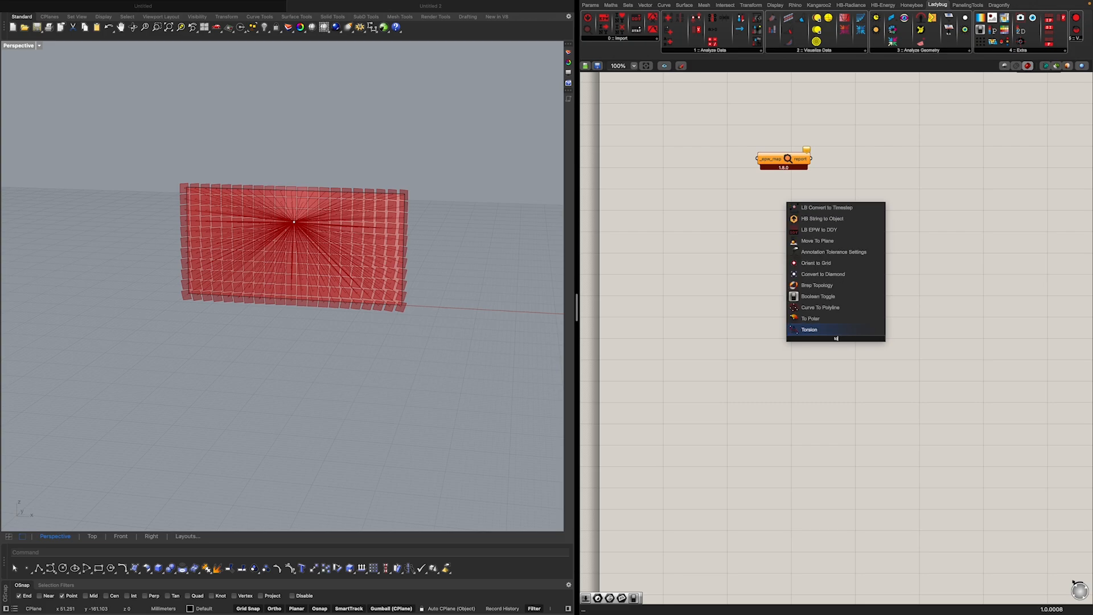
{"action": "type", "text": "boole"}
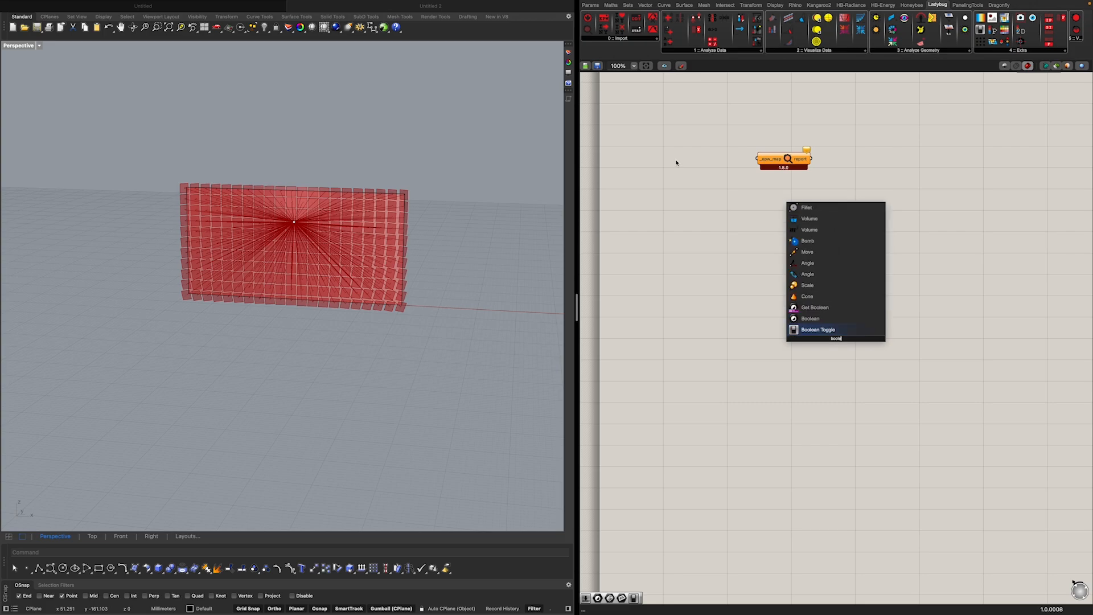
{"action": "left_click", "coordinate": [817, 329]}
{"action": "left_click_drag", "start_coordinate": [823, 339], "coordinate": [767, 161]}
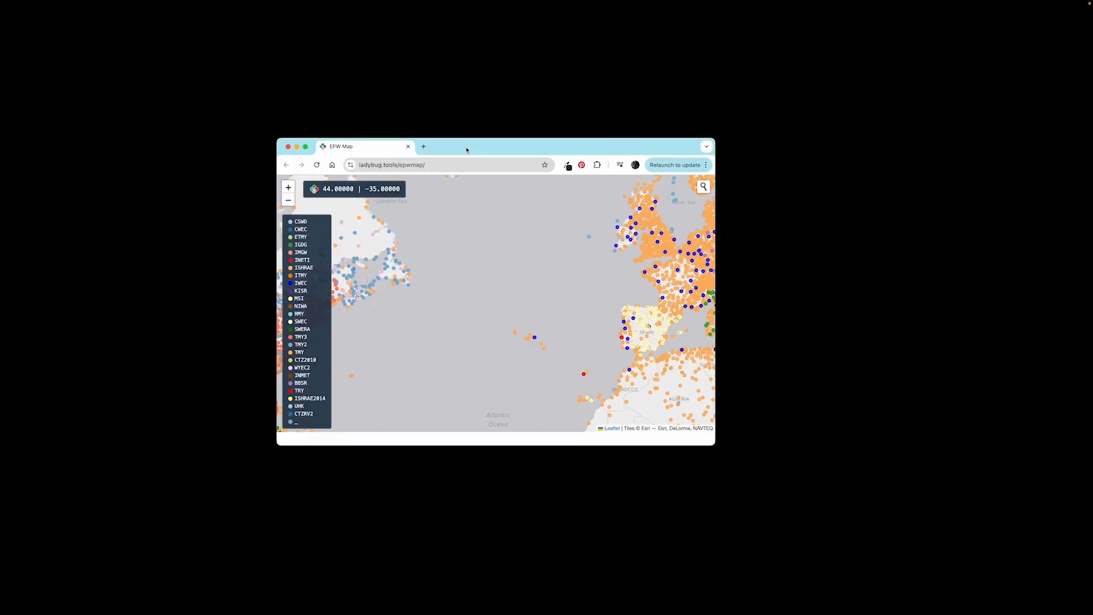
Step: Copy the weather file link of the Utica_Oneida_County_Ap TMY3 station in New York from the EPW map
{"action": "scroll", "coordinate": [444, 214], "scroll_direction": "down", "scroll_amount": 3}
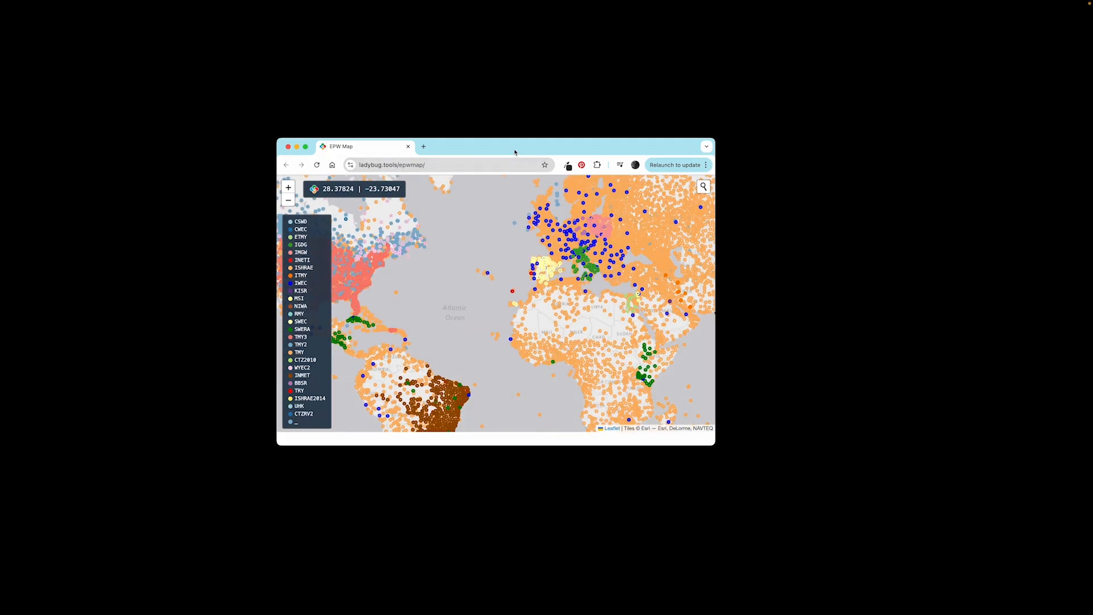
{"action": "left_click_drag", "start_coordinate": [515, 152], "coordinate": [505, 133]}
{"action": "left_click", "coordinate": [296, 127]}
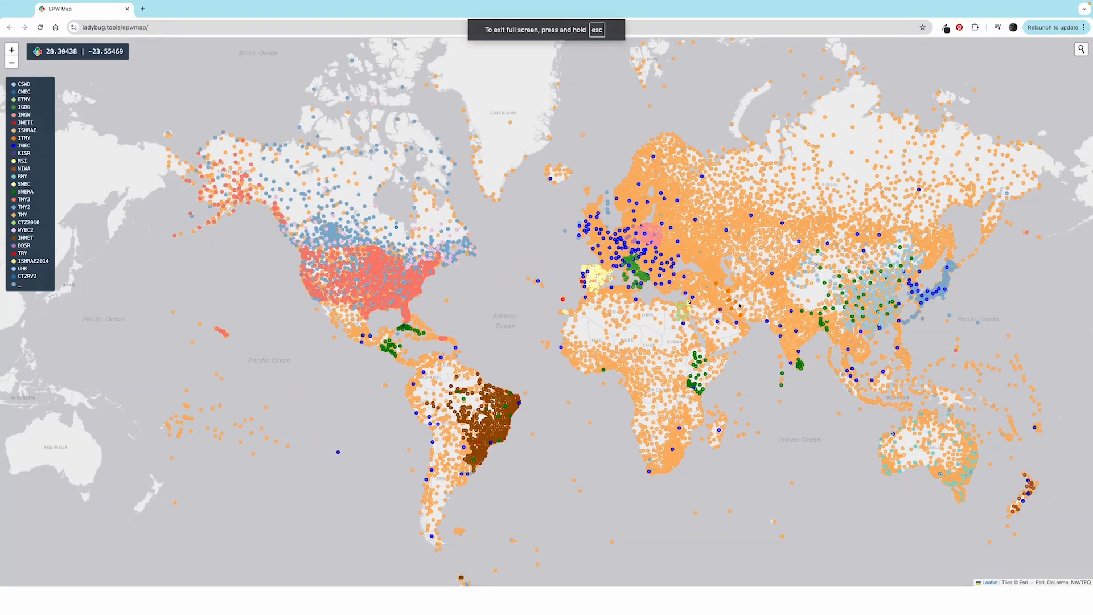
{"action": "scroll", "coordinate": [778, 280], "scroll_direction": "down", "scroll_amount": 3}
{"action": "scroll", "coordinate": [778, 280], "scroll_direction": "up", "scroll_amount": 3}
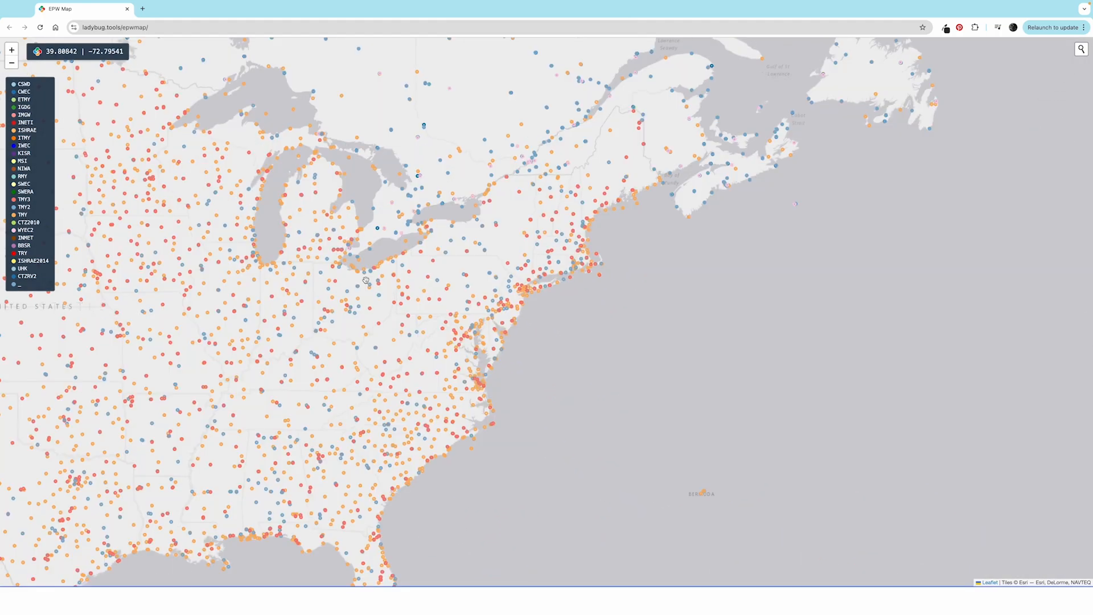
{"action": "scroll", "coordinate": [366, 281], "scroll_direction": "up", "scroll_amount": 3}
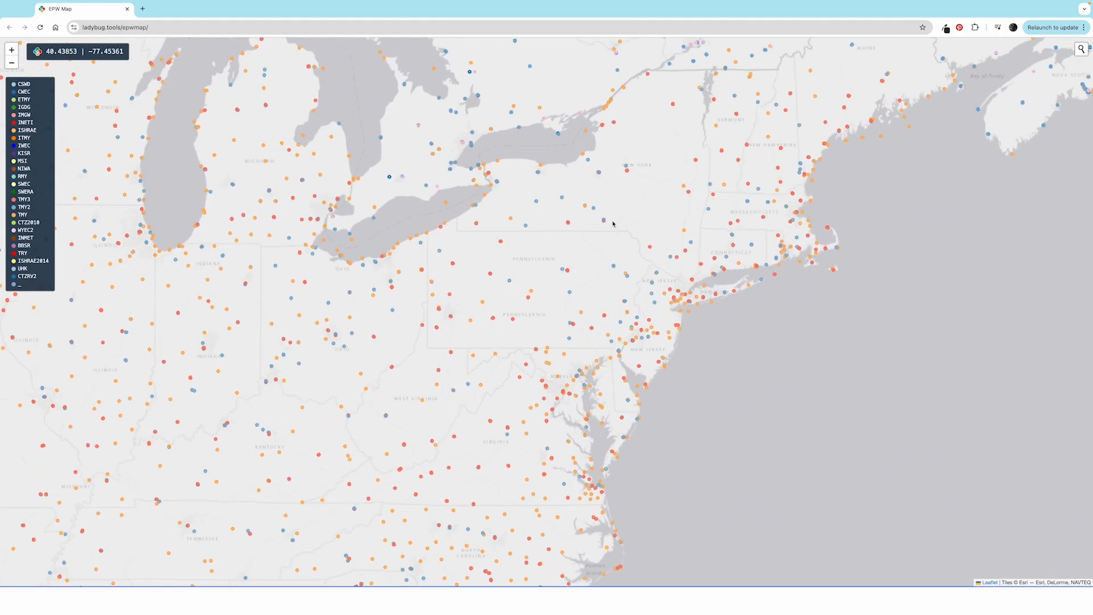
{"action": "scroll", "coordinate": [613, 224], "scroll_direction": "up", "scroll_amount": 3}
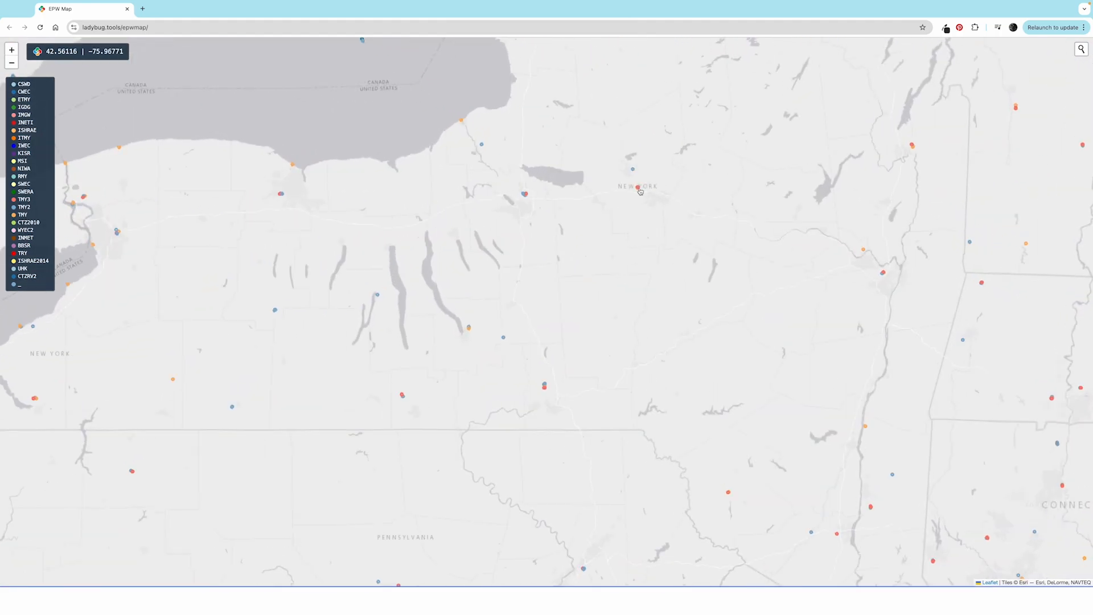
{"action": "left_click", "coordinate": [639, 189]}
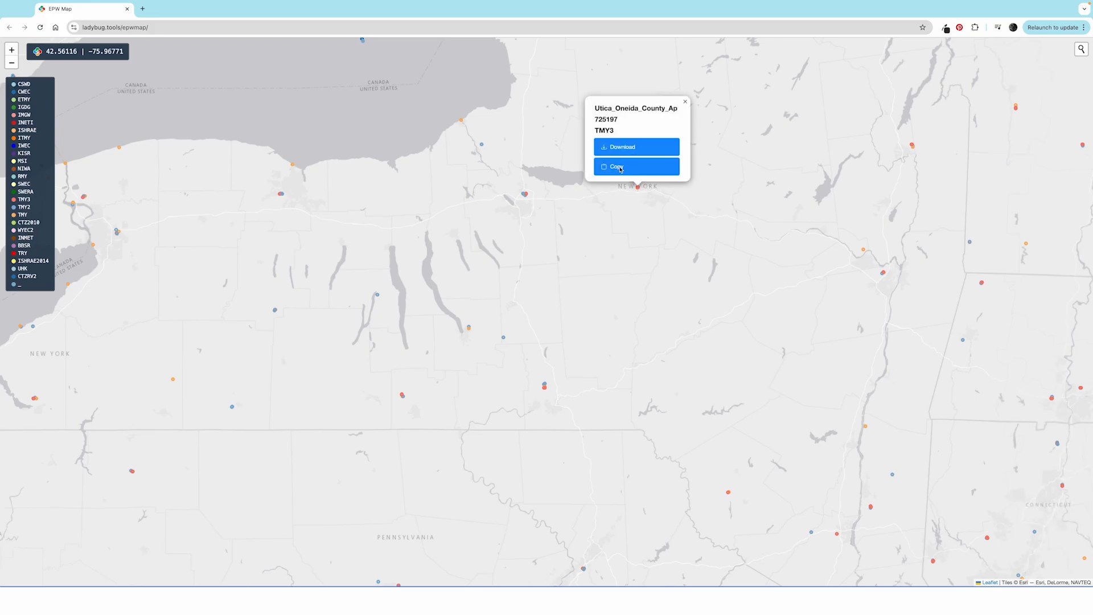
{"action": "left_click", "coordinate": [621, 167]}
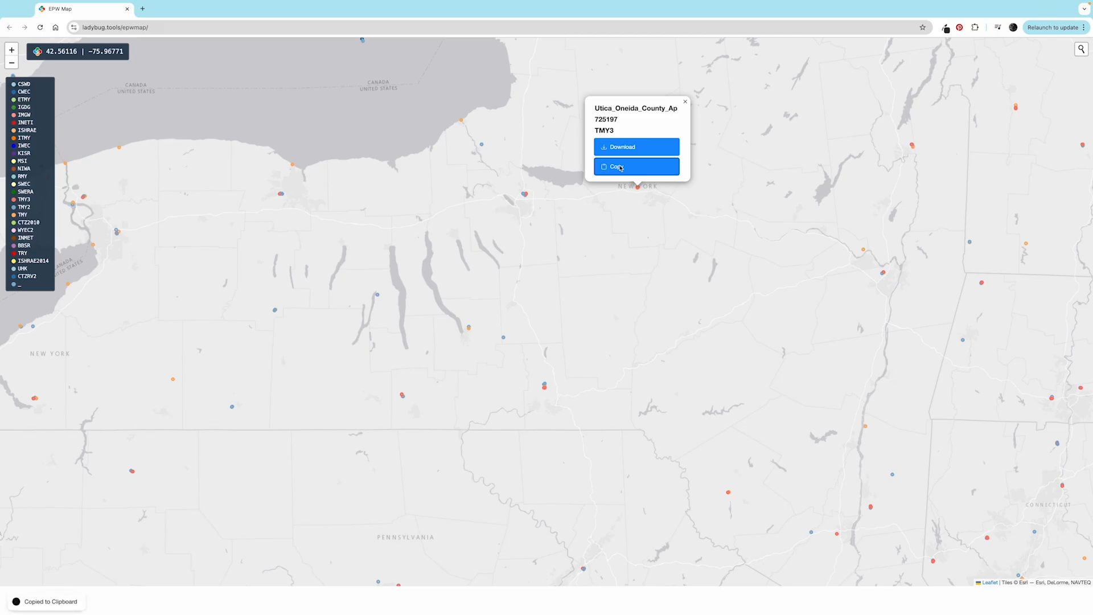
{"action": "left_click", "coordinate": [621, 168]}
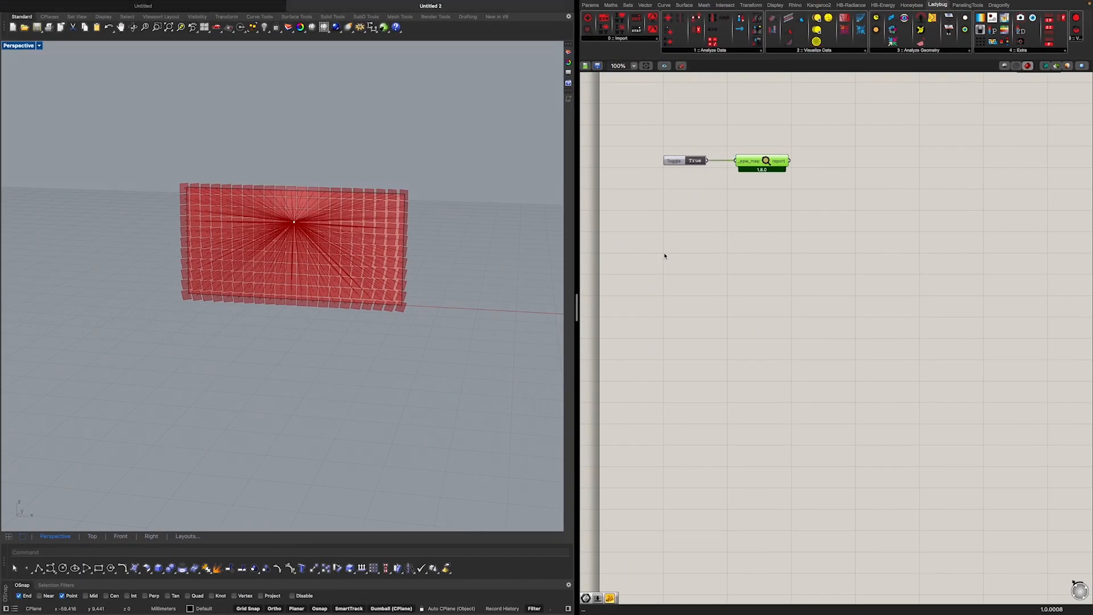
Step: Add an LB Download Weather component to the Grasshopper canvas below the EPWmap component
{"action": "left_click", "coordinate": [625, 44]}
{"action": "left_click", "coordinate": [621, 40]}
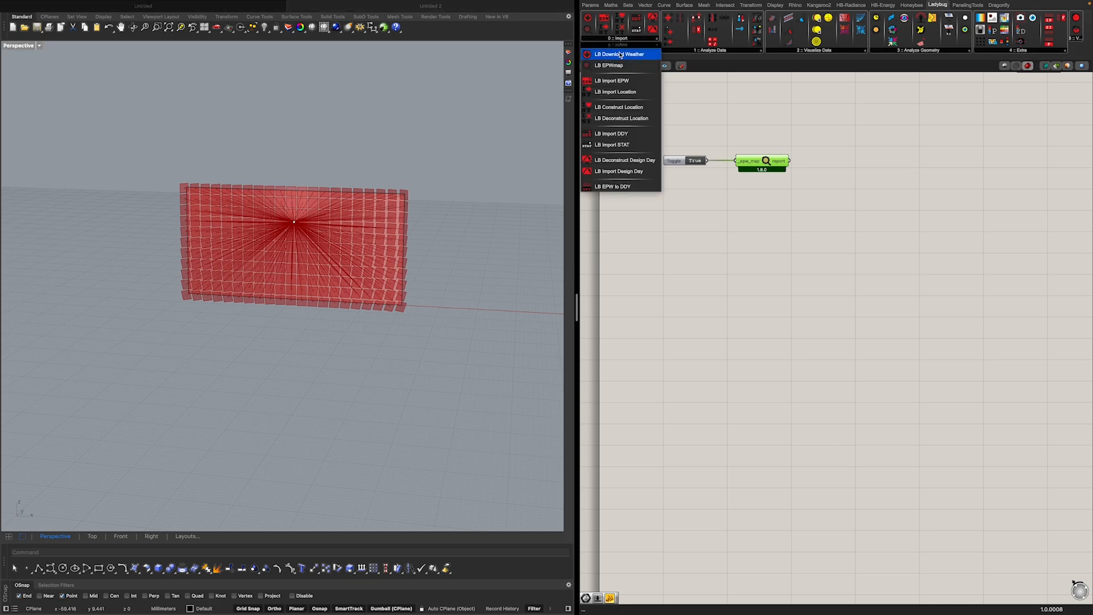
{"action": "left_click", "coordinate": [621, 54]}
{"action": "left_click", "coordinate": [750, 254]}
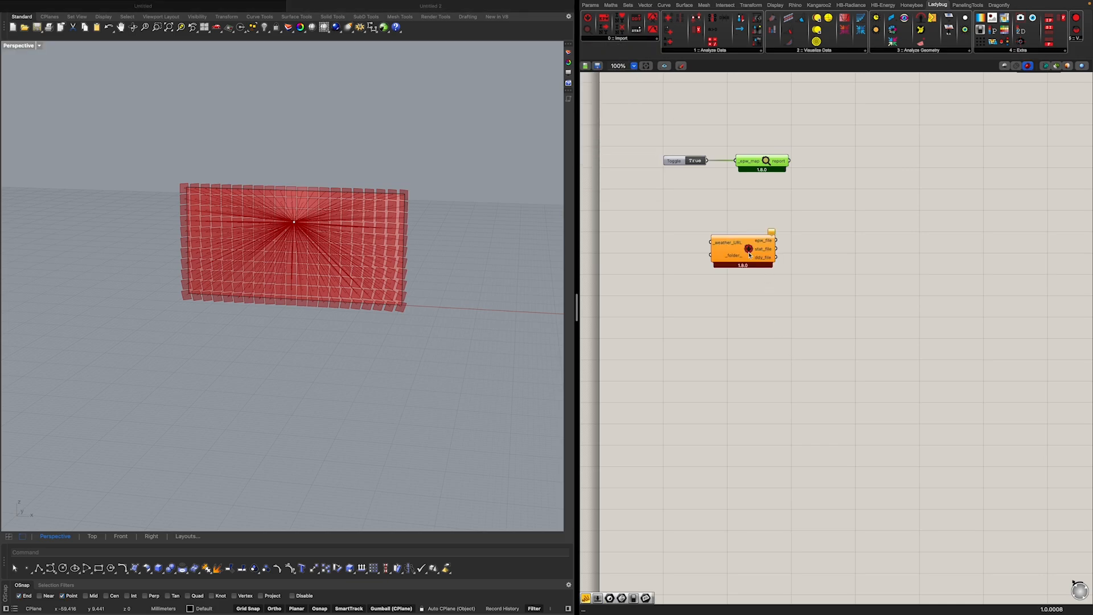
{"action": "left_click_drag", "start_coordinate": [750, 255], "coordinate": [782, 239]}
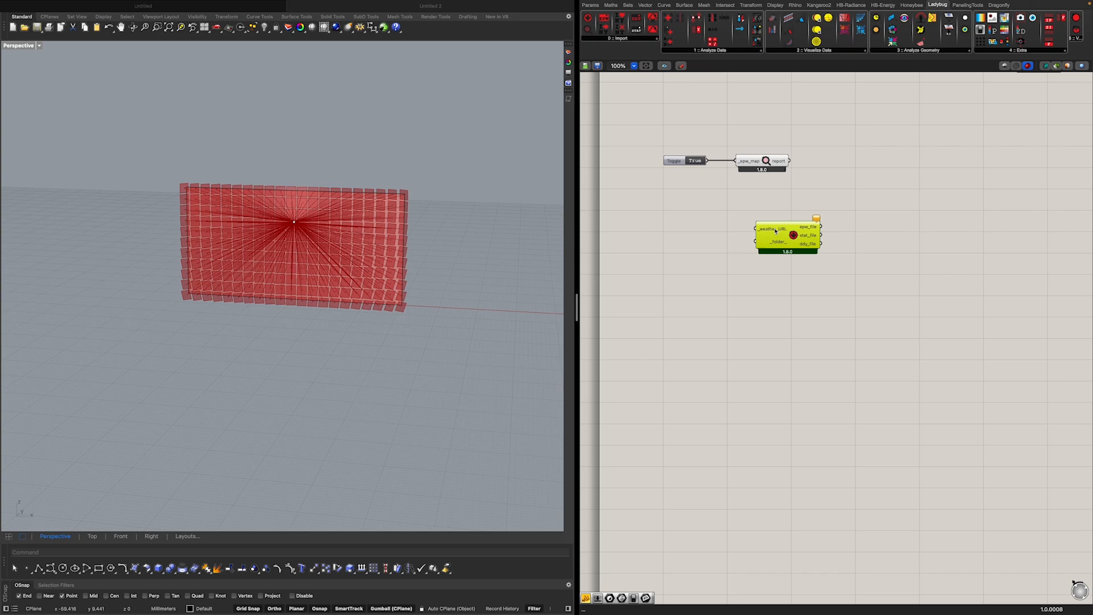
{"action": "mouse_move", "coordinate": [776, 232]}
{"action": "left_click", "coordinate": [686, 247]}
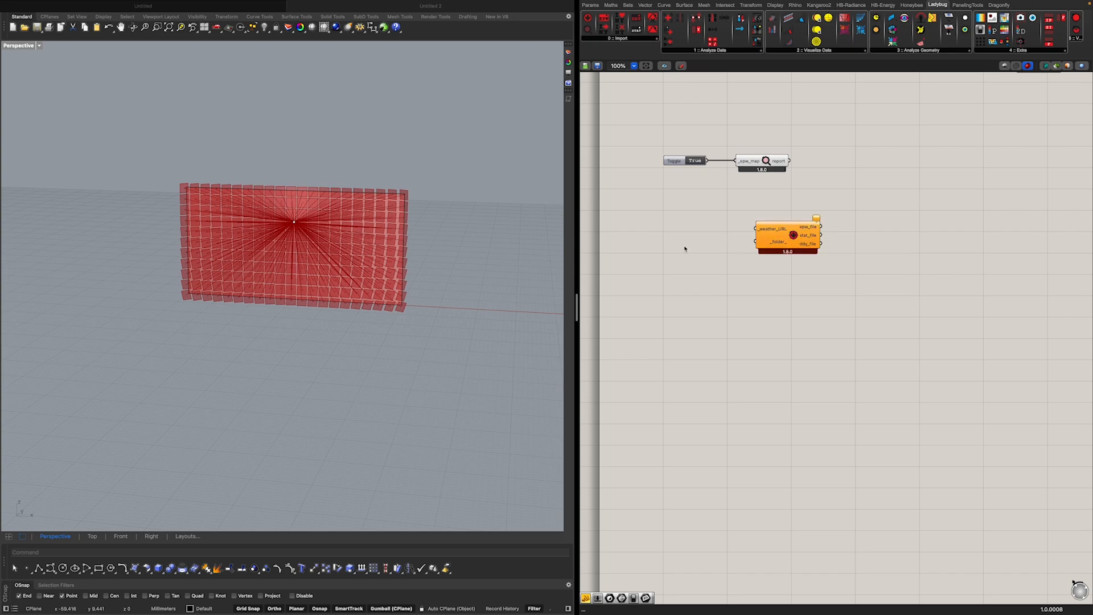
{"action": "double_click", "coordinate": [685, 249]}
{"action": "type", "text": "//"}
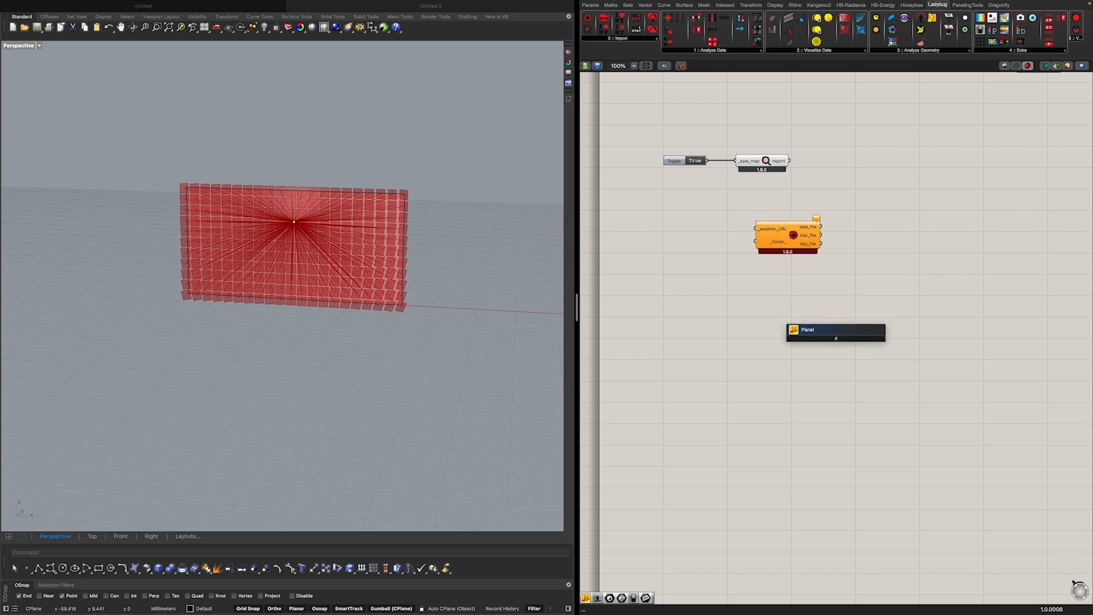
{"action": "key", "text": "super+v"}
{"action": "key", "text": "Return"}
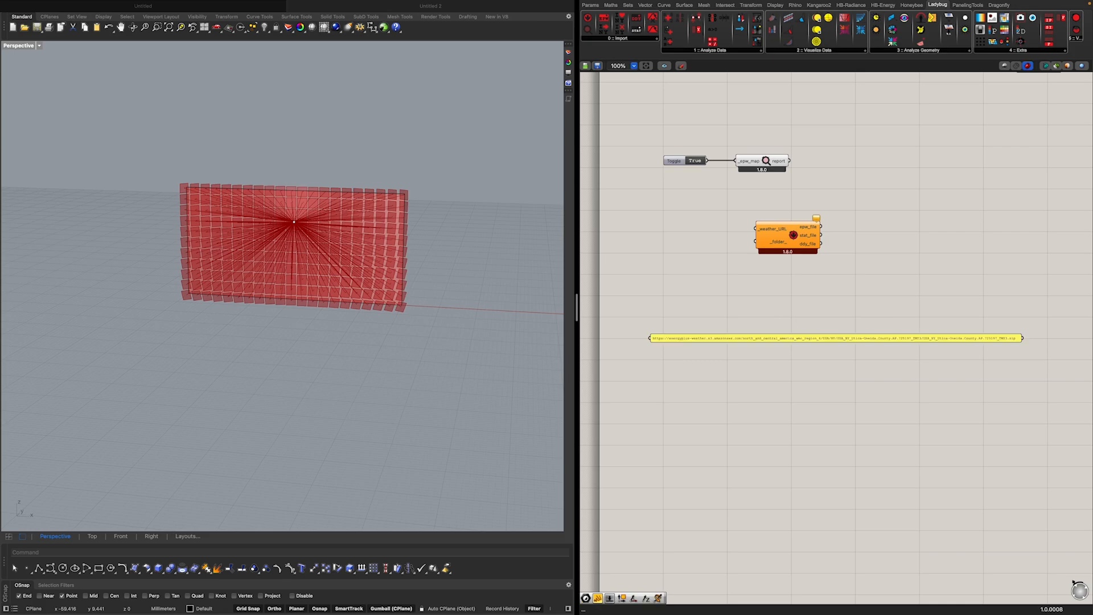
{"action": "left_click", "coordinate": [778, 341]}
{"action": "key", "text": "Delete"}
Step: Add a panel containing the copied weather file URL and connect it to the _weather_URL input of LB Download Weather
{"action": "double_click", "coordinate": [680, 272]}
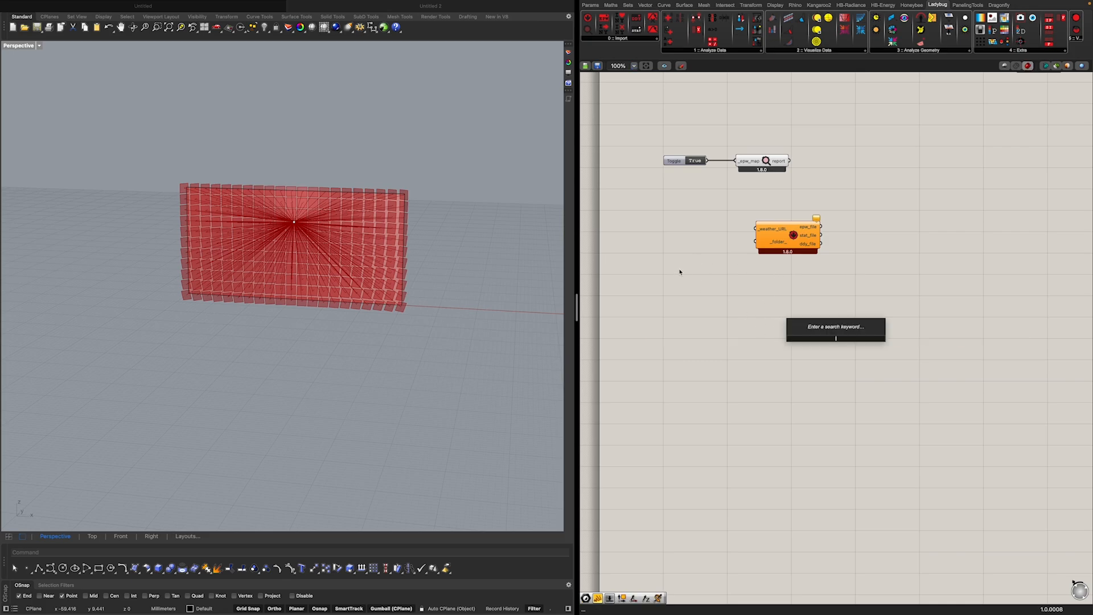
{"action": "type", "text": "pane"}
{"action": "key", "text": "Up"}
{"action": "key", "text": "Up"}
{"action": "key", "text": "Return"}
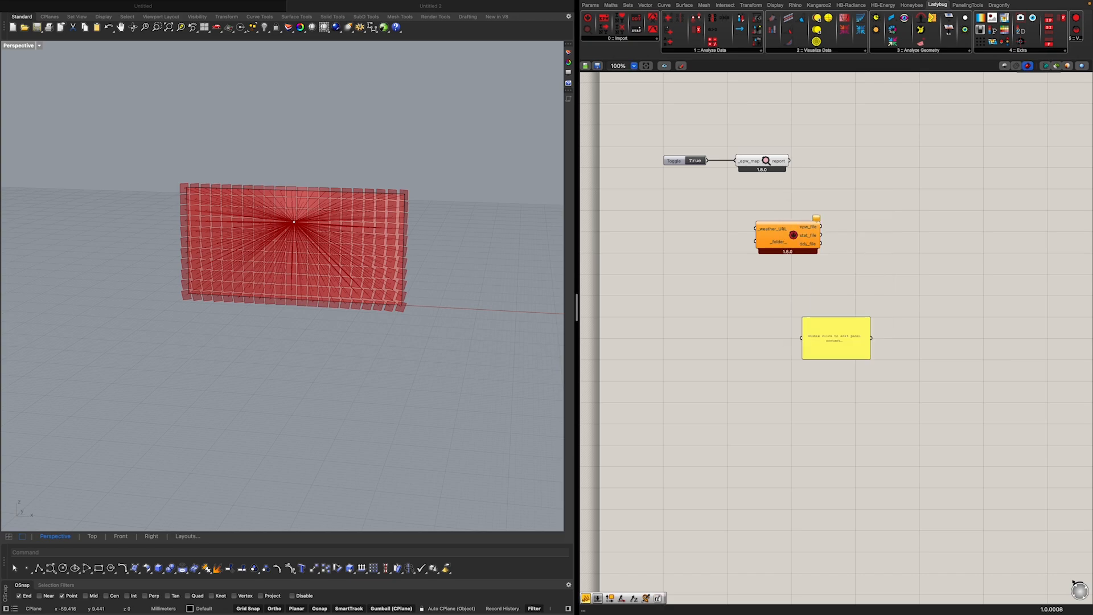
{"action": "left_click_drag", "start_coordinate": [836, 338], "coordinate": [665, 237]}
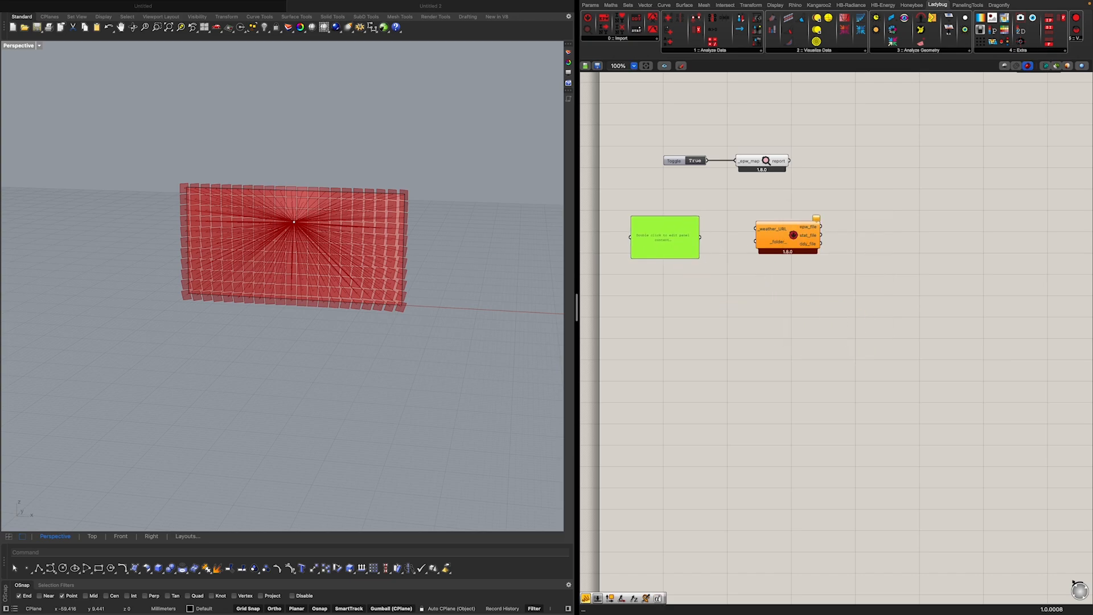
{"action": "double_click", "coordinate": [671, 241]}
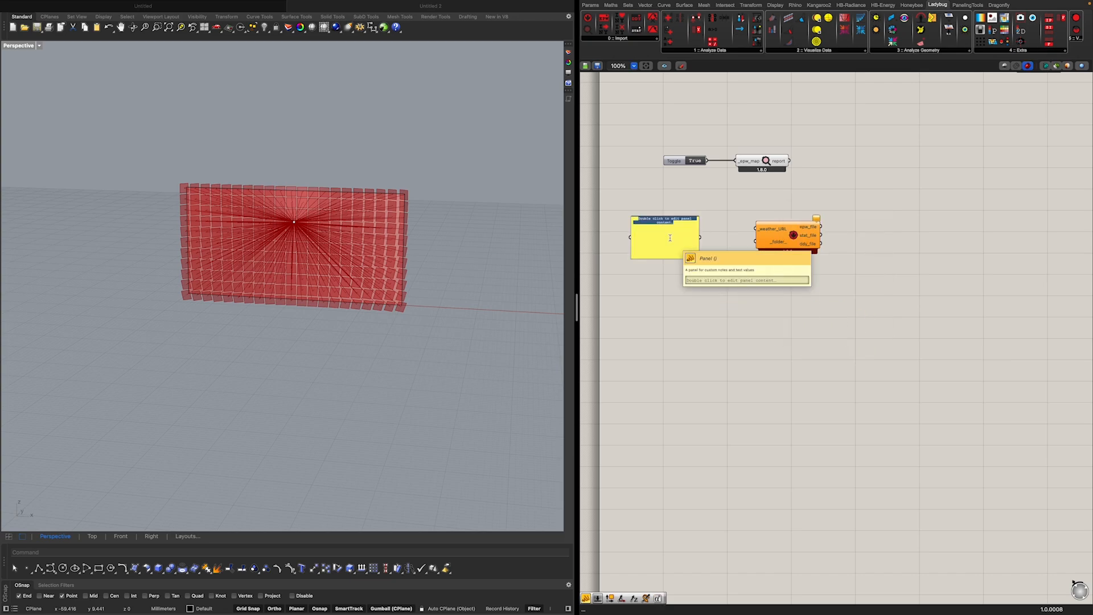
{"action": "key", "text": "ctrl+v"}
{"action": "left_click_drag", "start_coordinate": [701, 238], "coordinate": [755, 236]}
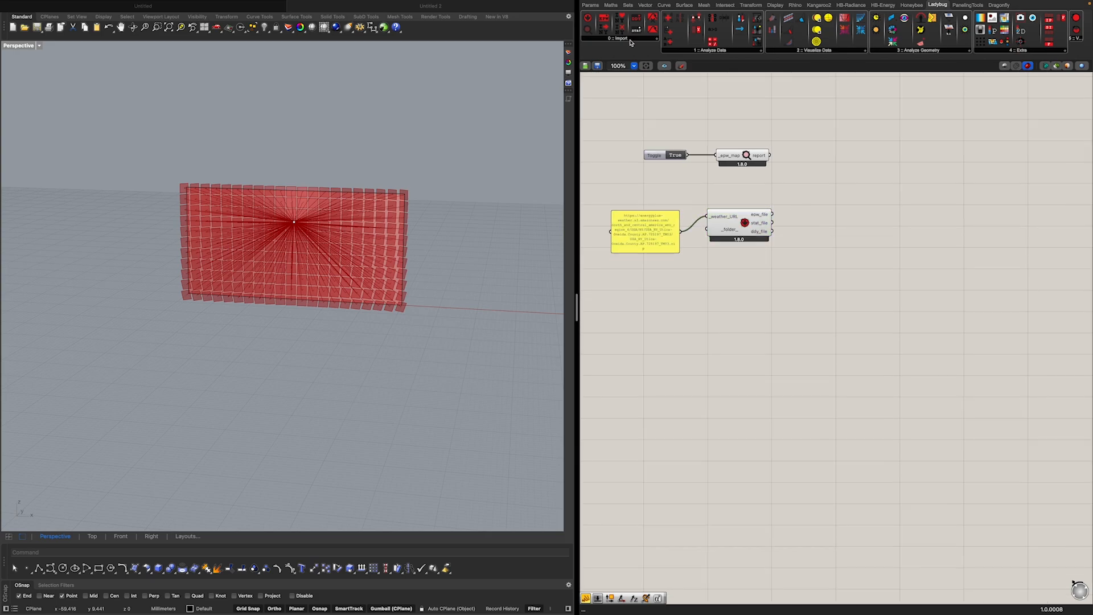
Step: Add an LB Import EPW component and connect the epw_file output of LB Download Weather to its _epw_file input
{"action": "left_click", "coordinate": [631, 41]}
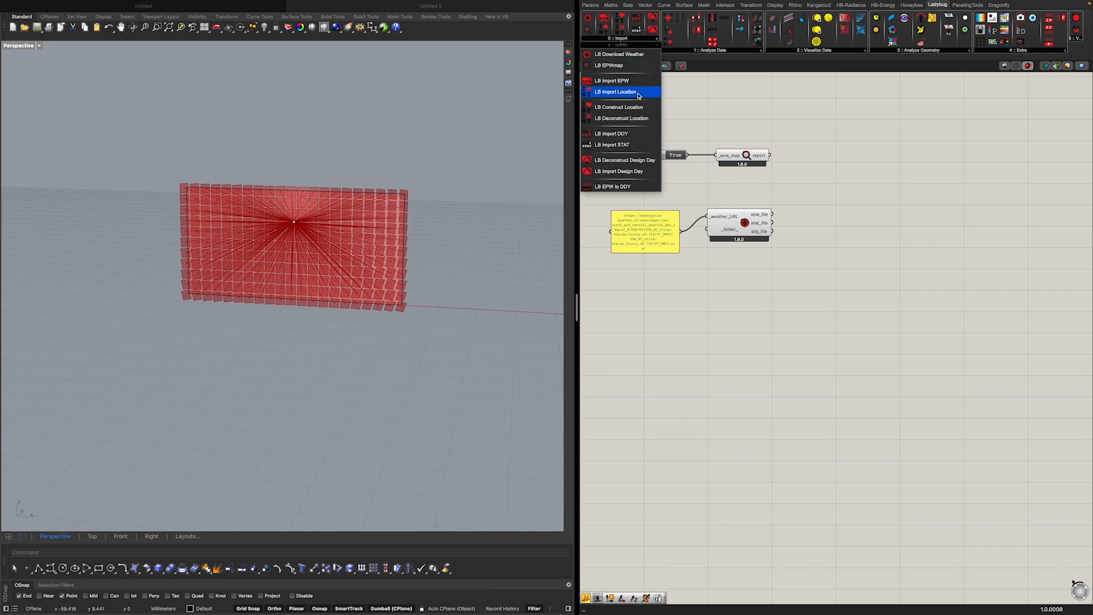
{"action": "left_click_drag", "start_coordinate": [618, 80], "coordinate": [842, 291]}
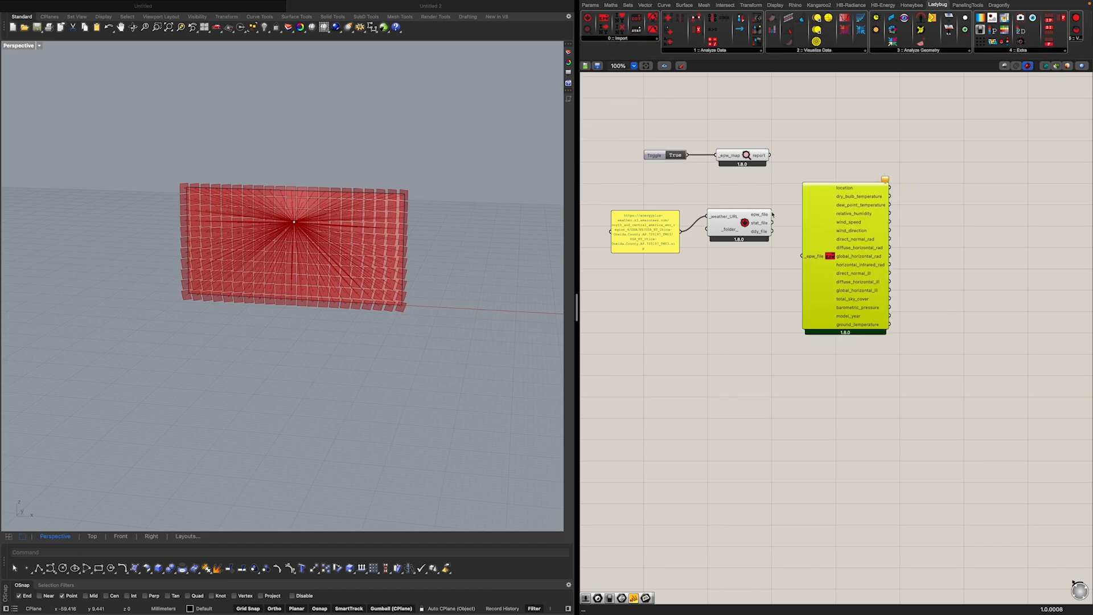
{"action": "left_click_drag", "start_coordinate": [773, 216], "coordinate": [838, 246]}
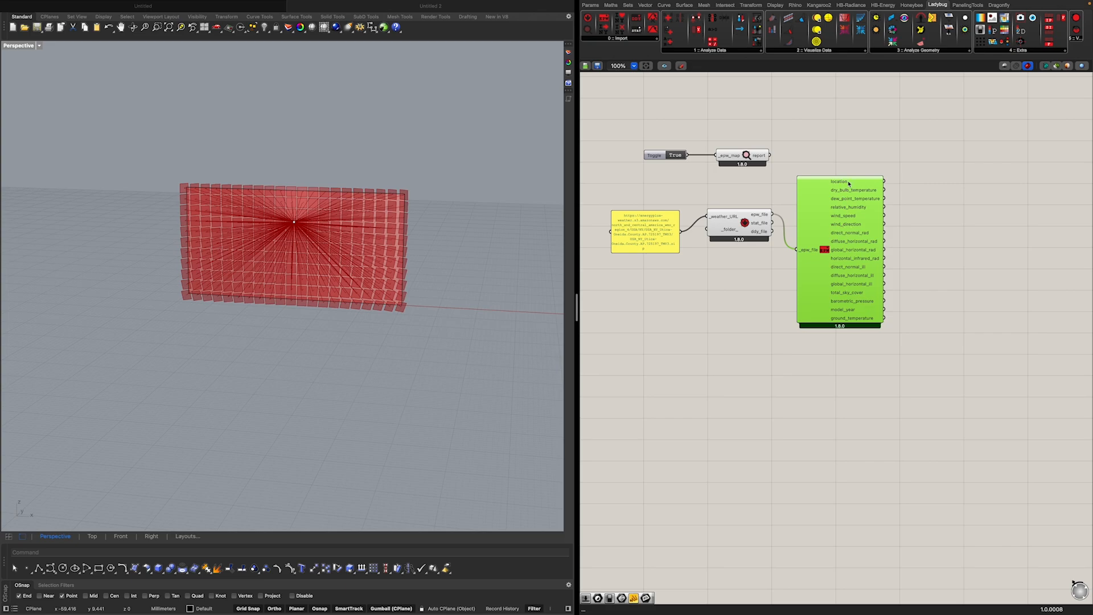
{"action": "left_click", "coordinate": [642, 221]}
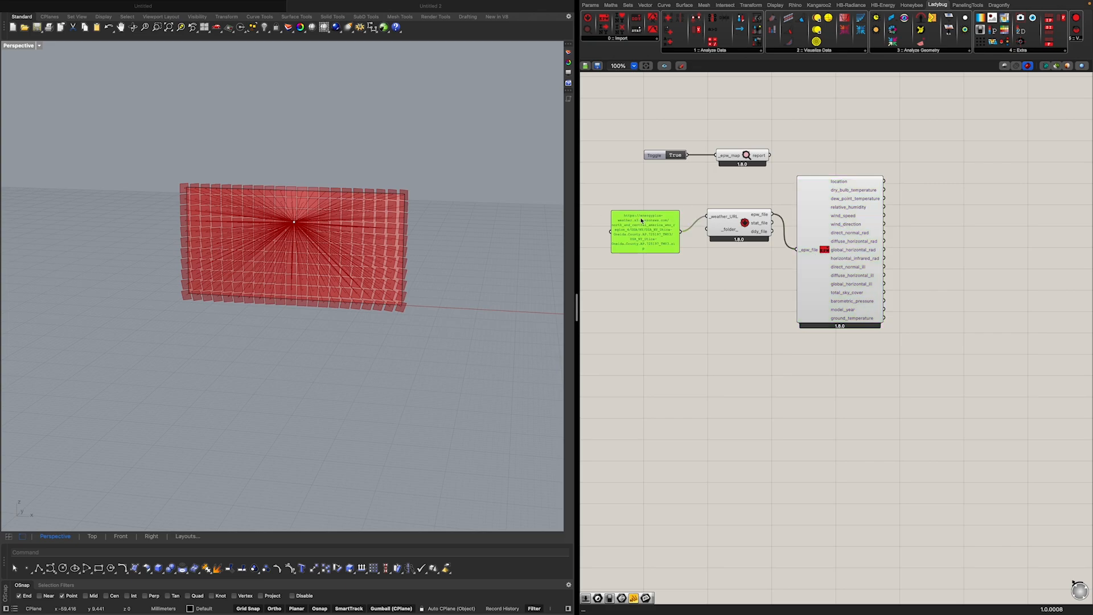
Step: Add an LB Incident Radiation component to the lower right of the Import EPW component
{"action": "left_click", "coordinate": [828, 51]}
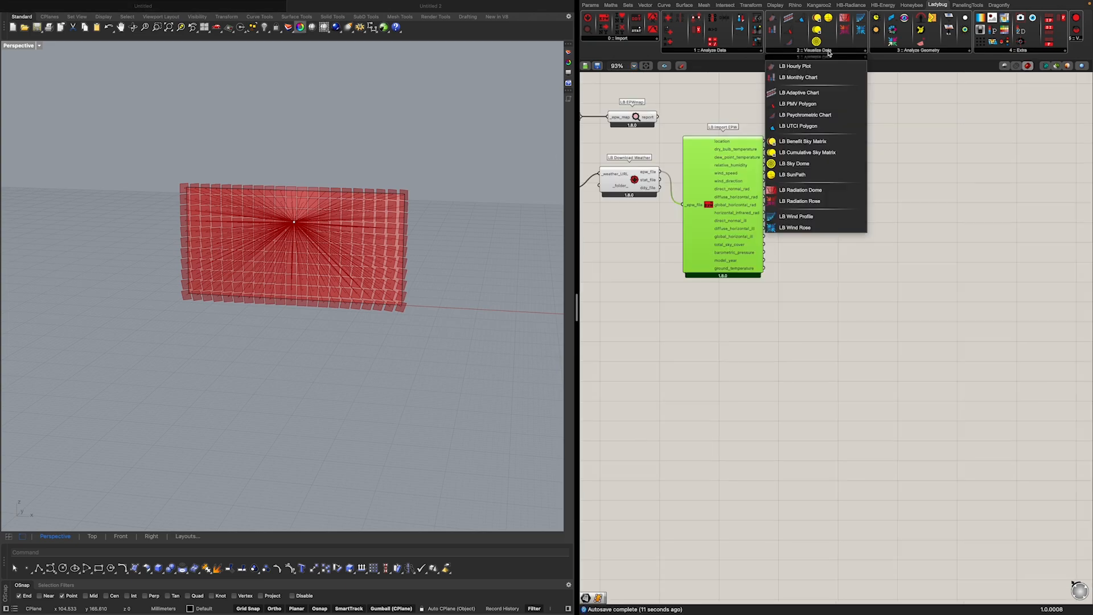
{"action": "left_click", "coordinate": [918, 51]}
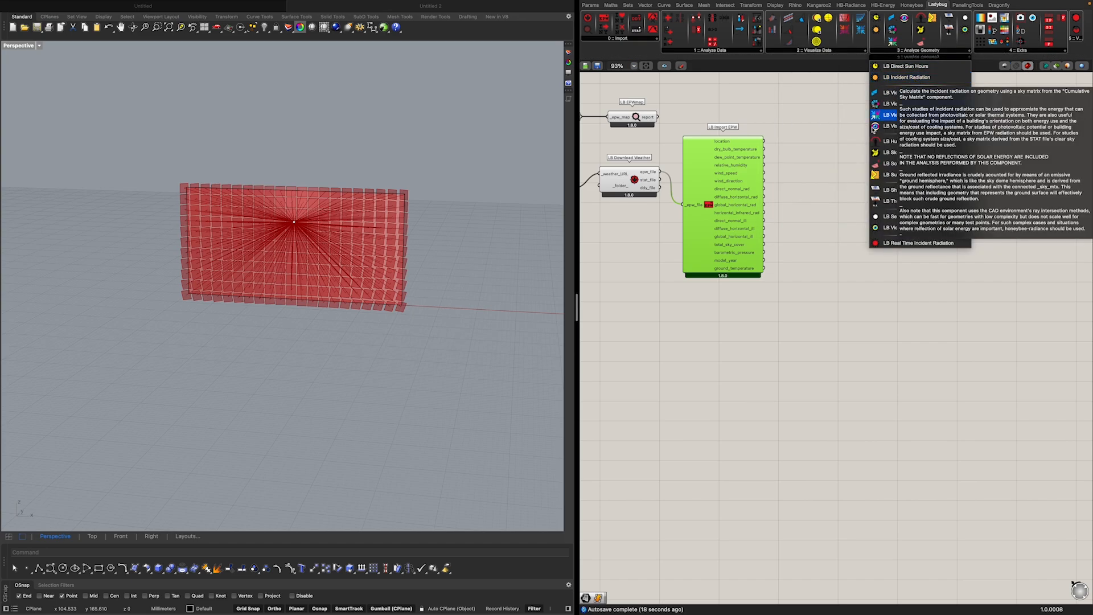
{"action": "left_click", "coordinate": [906, 76]}
{"action": "left_click", "coordinate": [882, 296]}
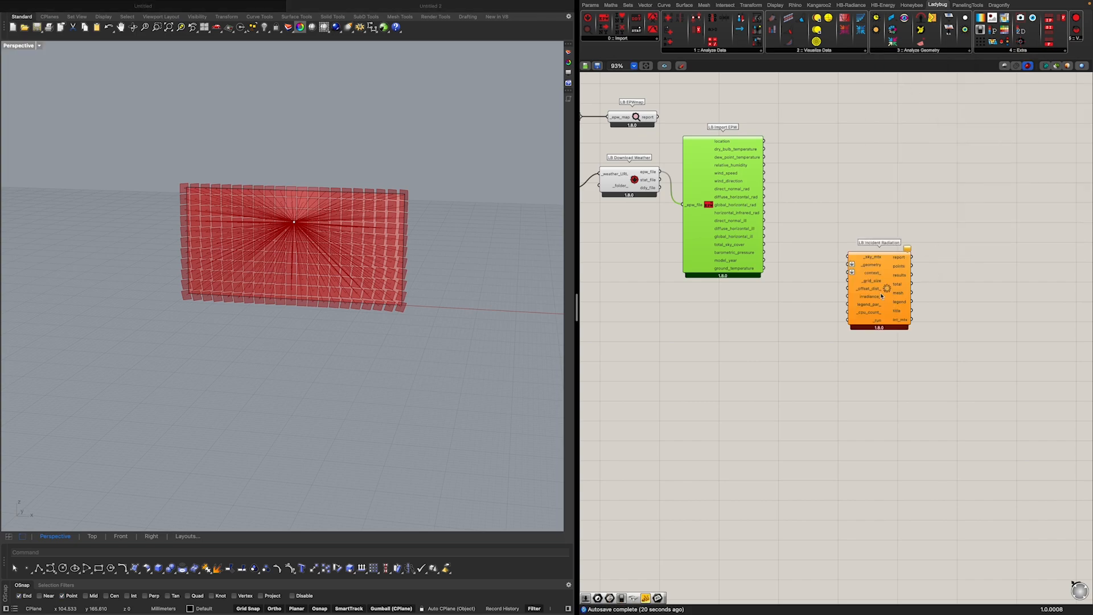
Step: Add an LB SunPath component beside LB Import EPW and place LB Incident Radiation below it
{"action": "left_click", "coordinate": [720, 52]}
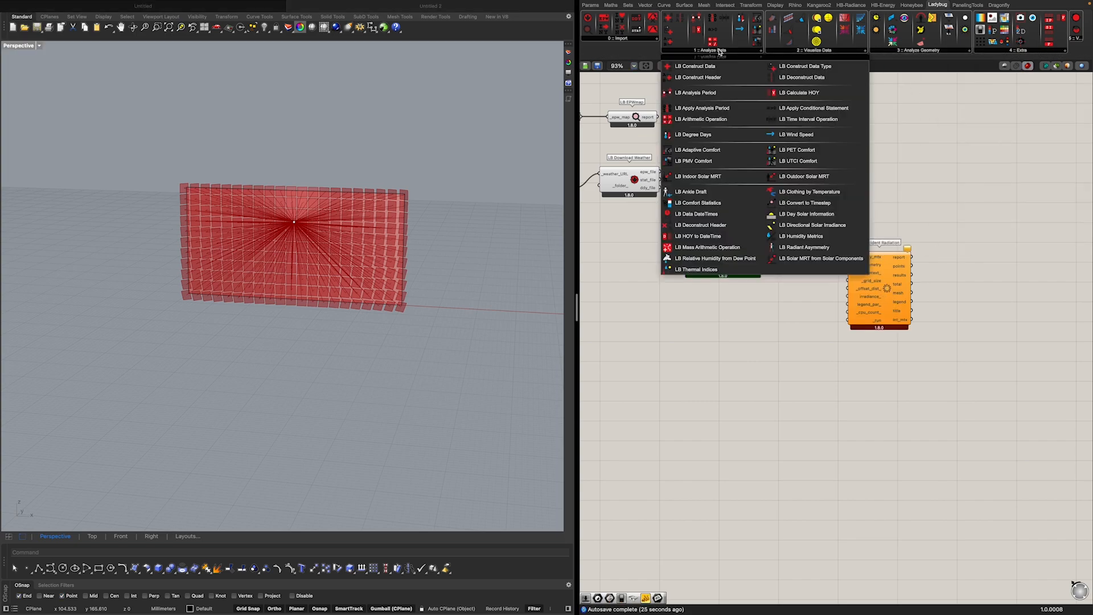
{"action": "left_click", "coordinate": [833, 52]}
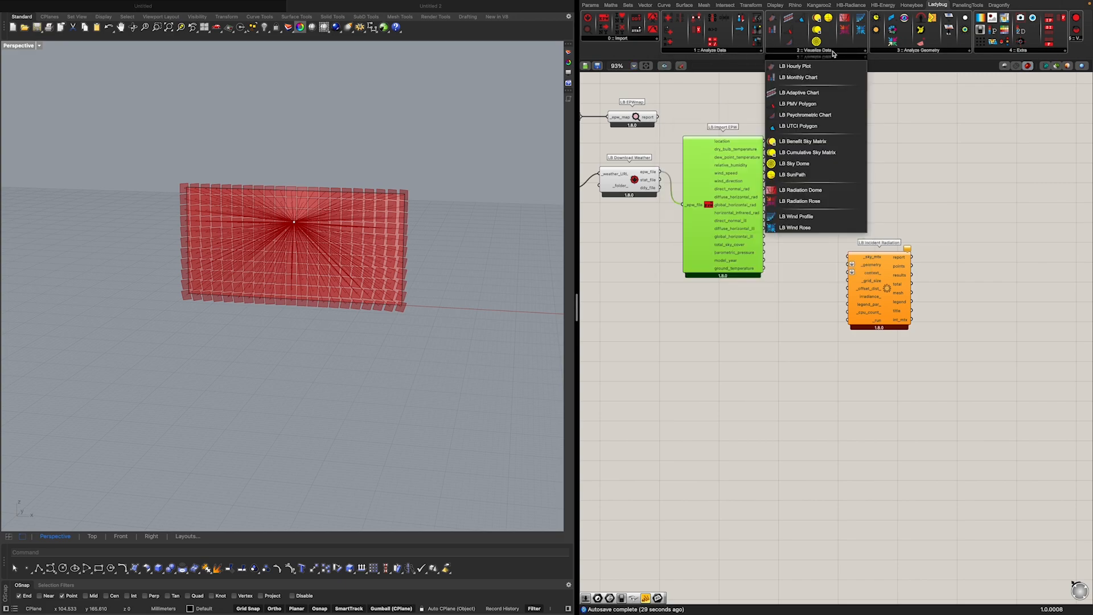
{"action": "left_click_drag", "start_coordinate": [797, 174], "coordinate": [839, 181]}
{"action": "left_click_drag", "start_coordinate": [883, 269], "coordinate": [858, 327]}
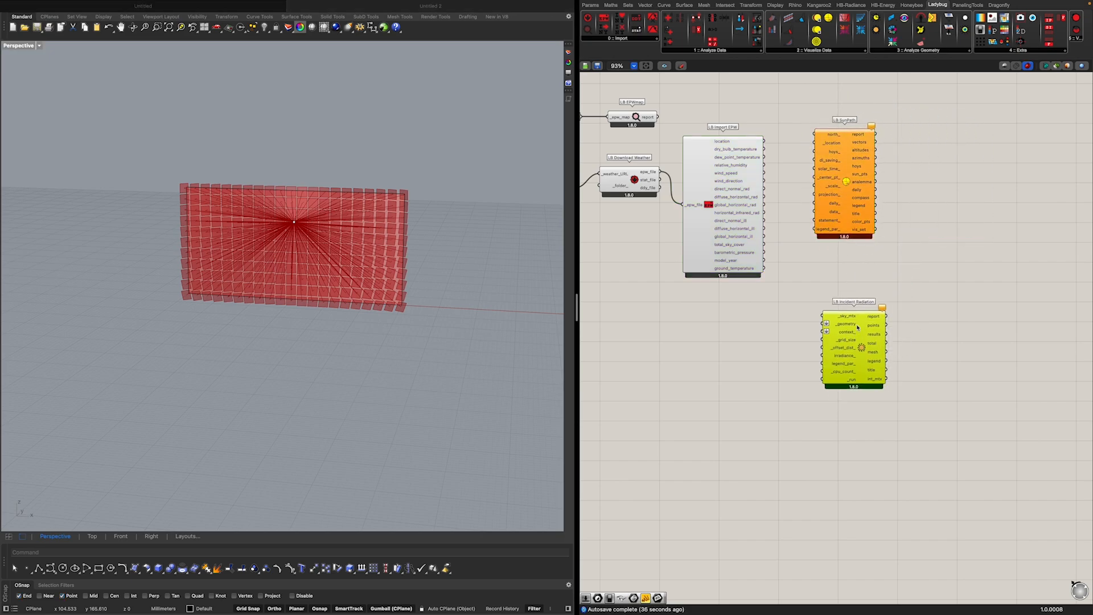
{"action": "left_click_drag", "start_coordinate": [838, 150], "coordinate": [847, 162]}
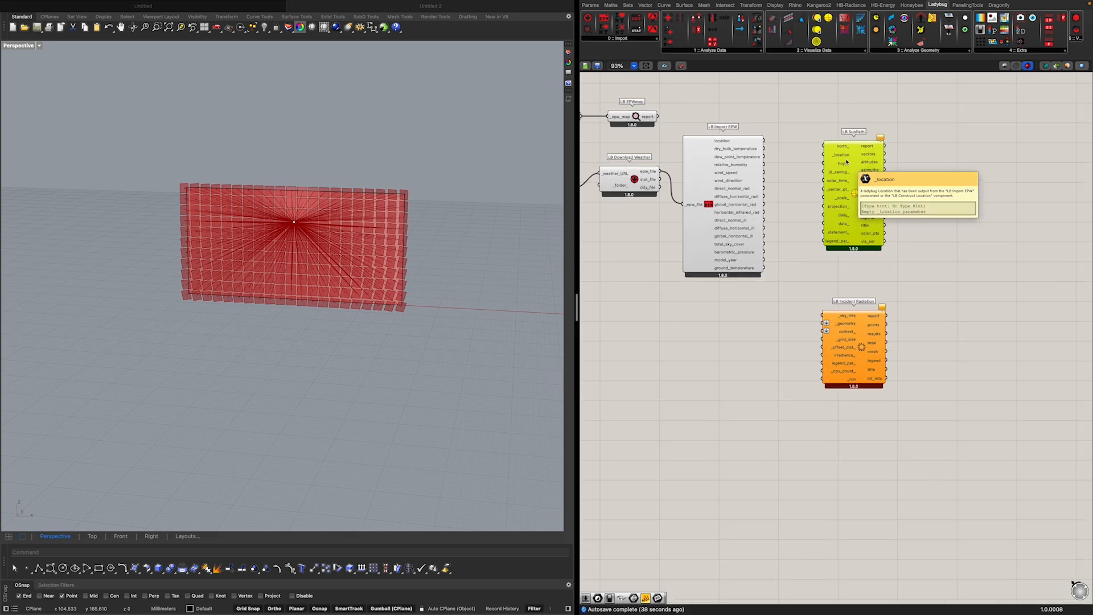
Step: Connect the location output of LB Import EPW to the _location input of LB SunPath
{"action": "scroll", "coordinate": [847, 162], "scroll_direction": "up", "scroll_amount": 1}
{"action": "scroll", "coordinate": [762, 153], "scroll_direction": "up", "scroll_amount": 1}
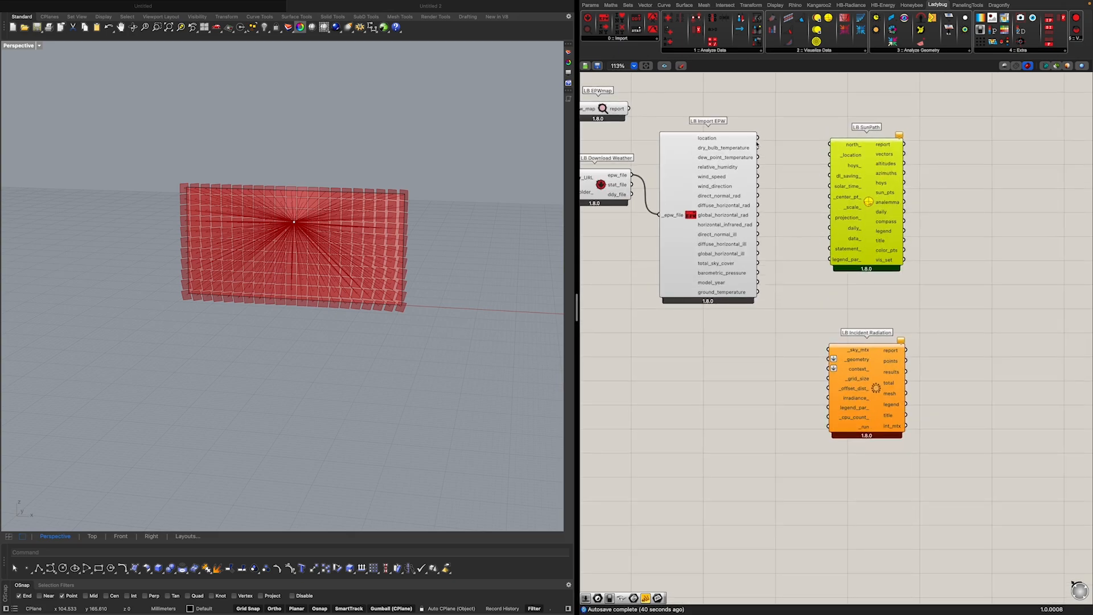
{"action": "left_click_drag", "start_coordinate": [758, 138], "coordinate": [904, 168]}
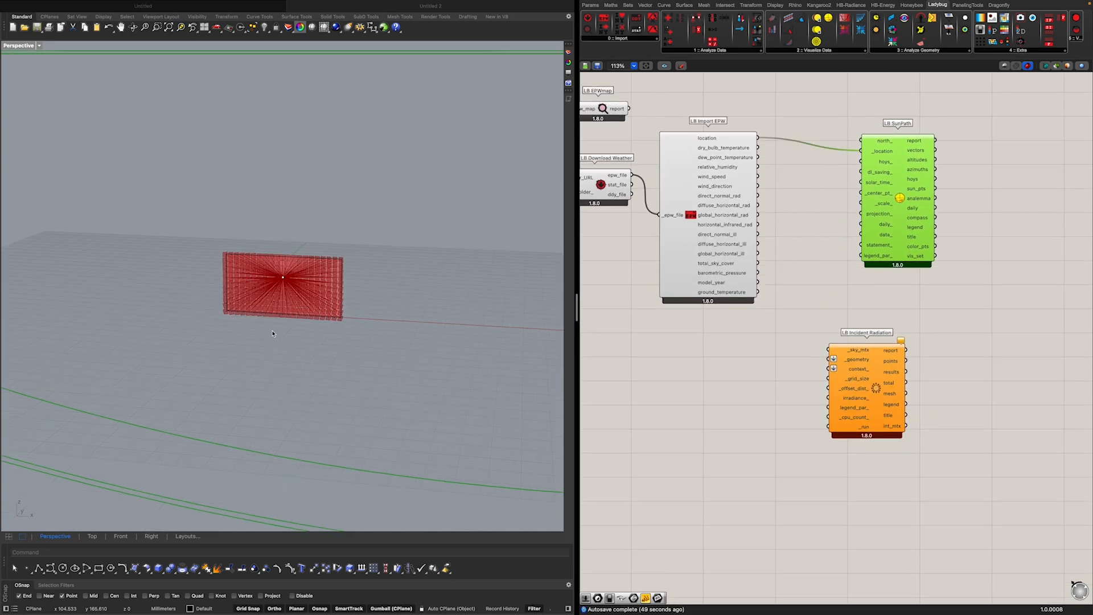
Step: Examine the sun path dome in the perspective view and compare its size with the panelled facade
{"action": "scroll", "coordinate": [273, 334], "scroll_direction": "down", "scroll_amount": 10}
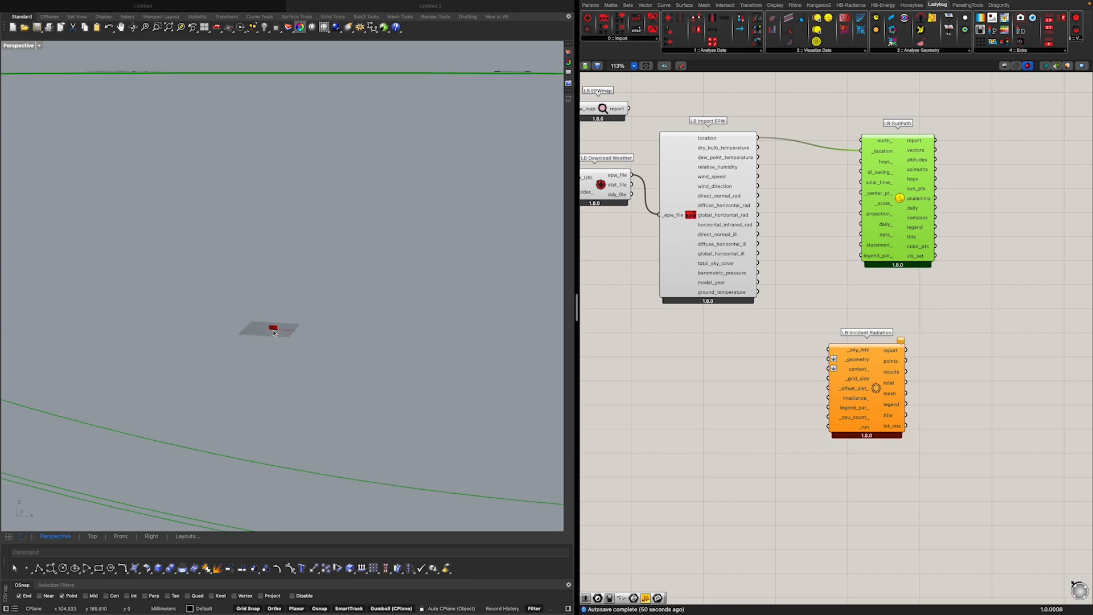
{"action": "scroll", "coordinate": [273, 332], "scroll_direction": "up", "scroll_amount": 5}
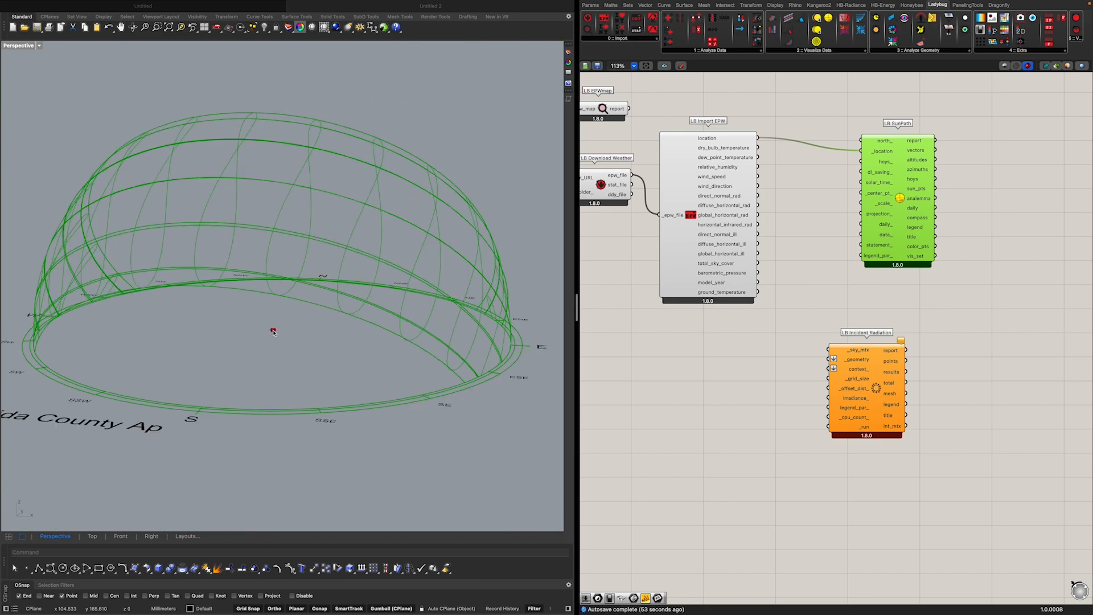
{"action": "scroll", "coordinate": [299, 325], "scroll_direction": "down", "scroll_amount": 2}
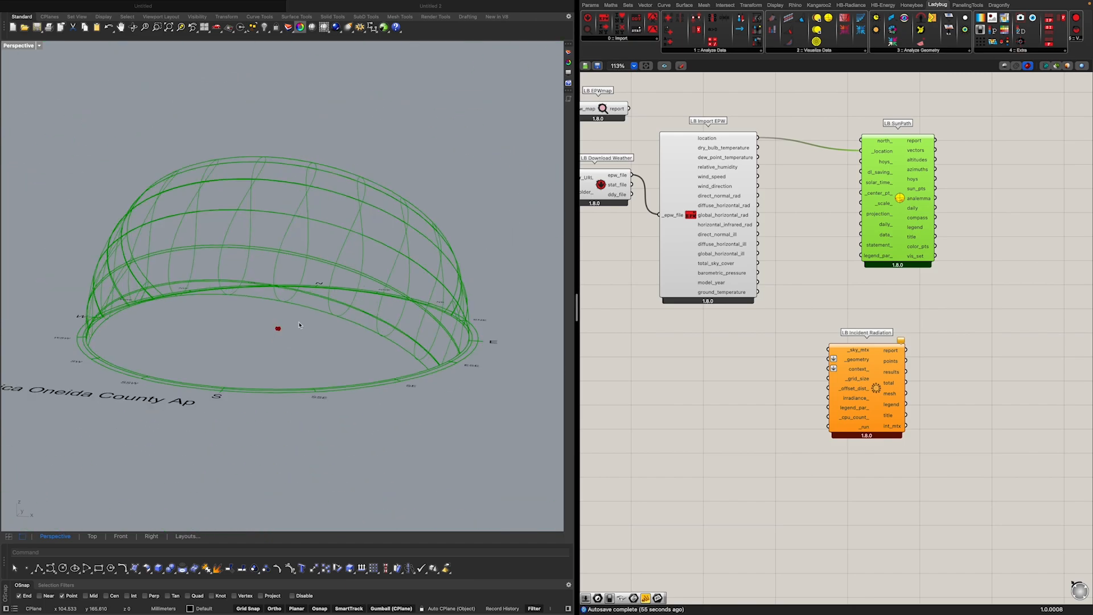
{"action": "scroll", "coordinate": [300, 325], "scroll_direction": "up", "scroll_amount": 8}
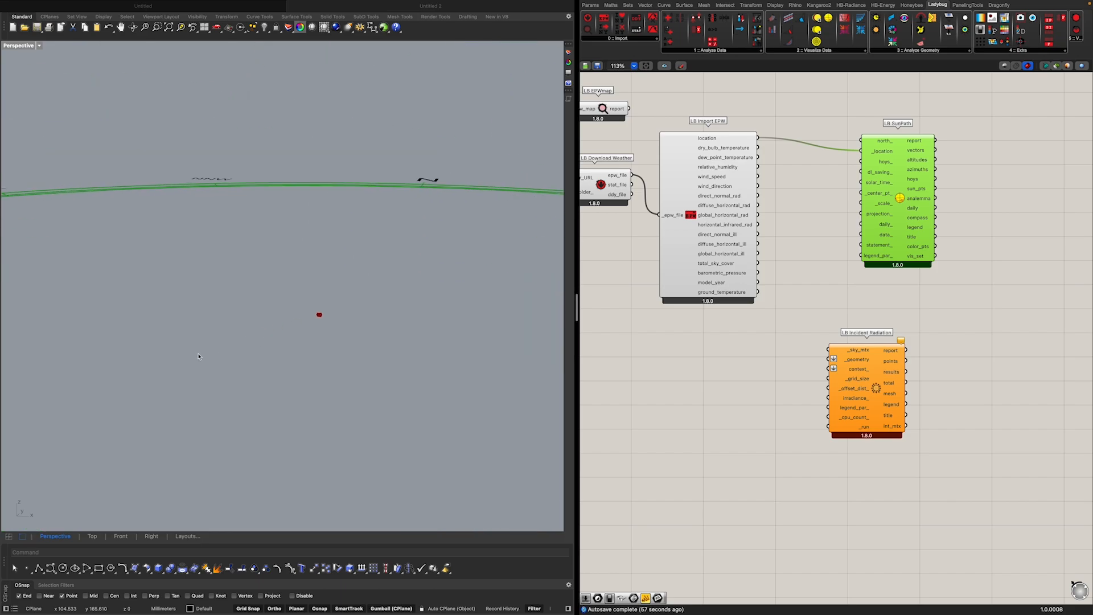
{"action": "scroll", "coordinate": [325, 418], "scroll_direction": "up", "scroll_amount": 8}
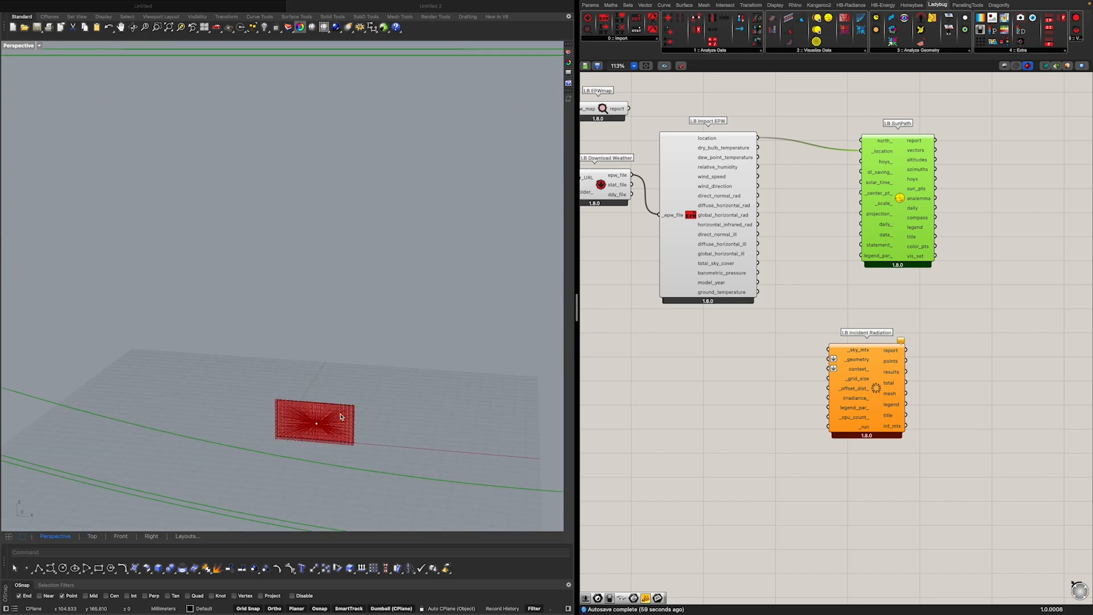
{"action": "right_click_drag", "start_coordinate": [324, 418], "coordinate": [328, 309], "text": "shift"}
{"action": "scroll", "coordinate": [325, 310], "scroll_direction": "up", "scroll_amount": 5}
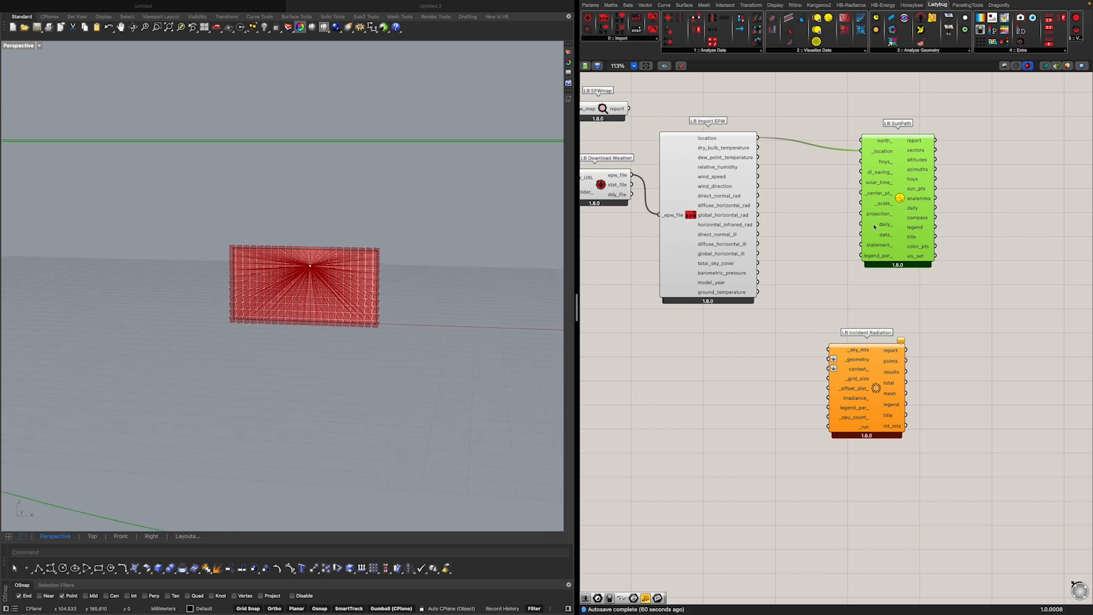
Step: Add a number slider with the value 0.0002 and connect it to the _scale input of LB SunPath
{"action": "left_click_drag", "start_coordinate": [899, 219], "coordinate": [935, 212]}
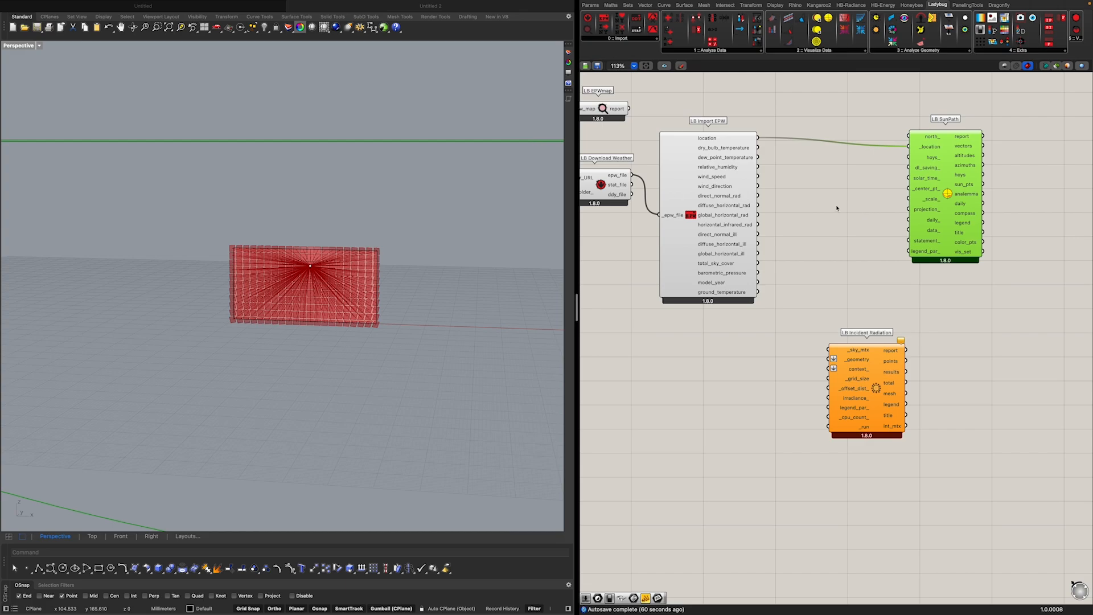
{"action": "double_click", "coordinate": [878, 223]}
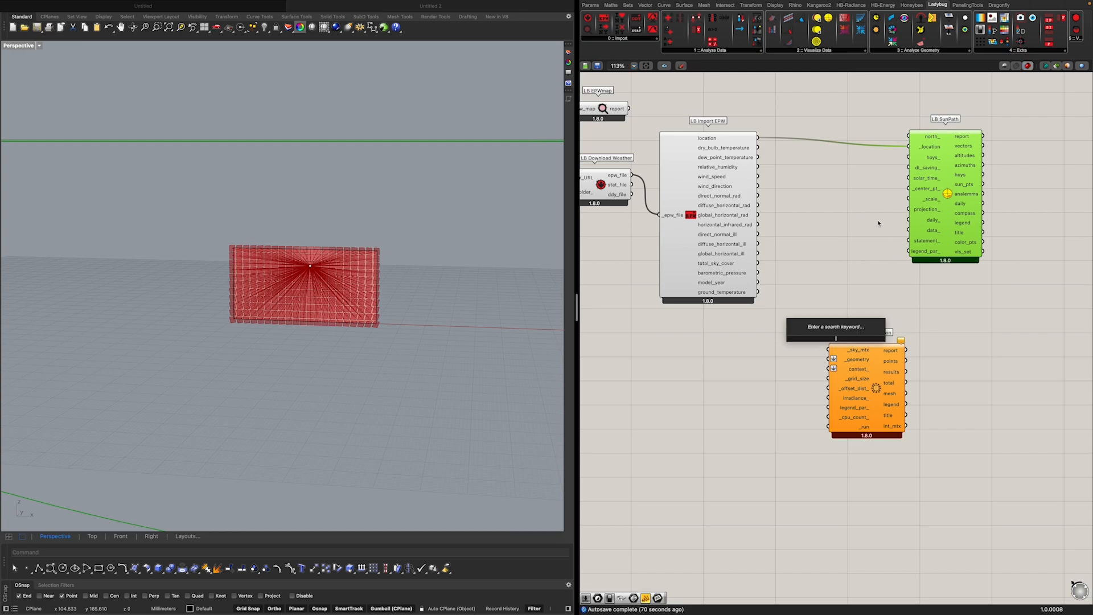
{"action": "type", "text": "0.22"}
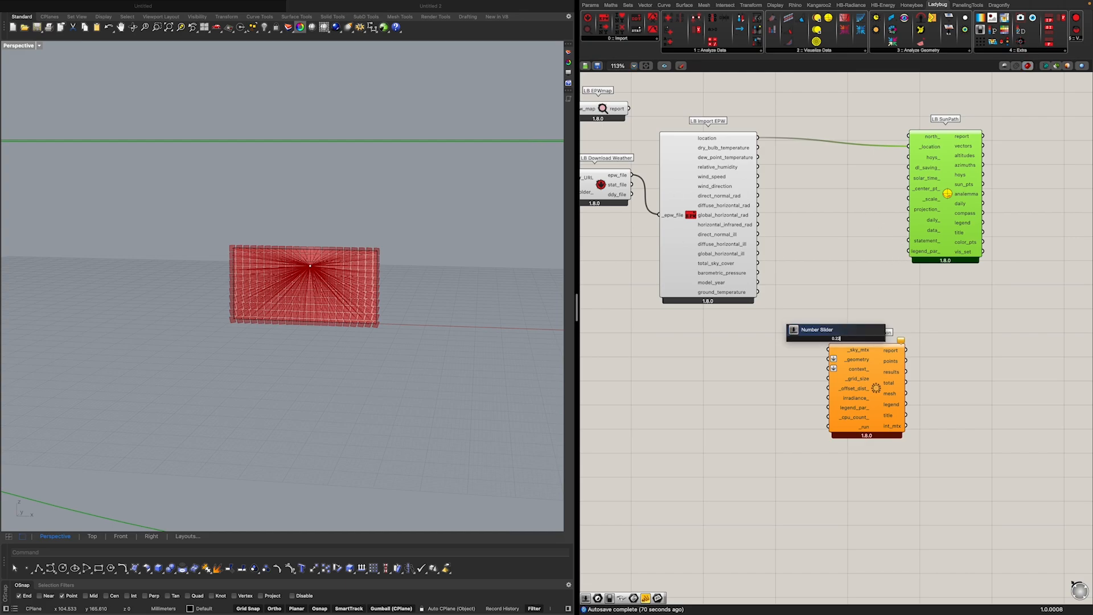
{"action": "type", "text": ".00"}
{"action": "key", "text": "Return"}
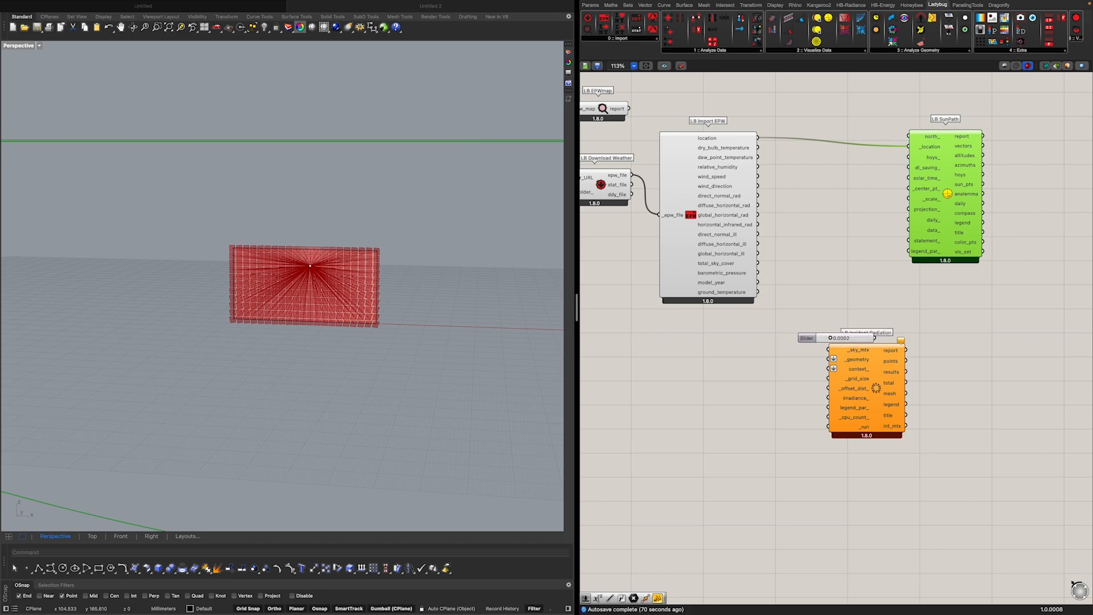
{"action": "left_click_drag", "start_coordinate": [813, 340], "coordinate": [909, 199]}
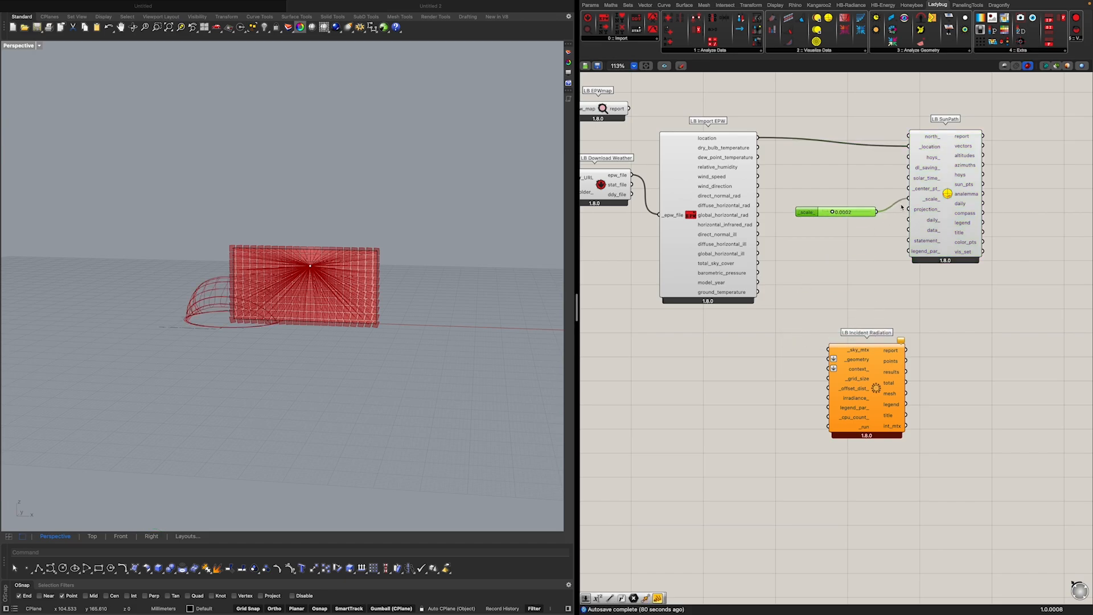
Step: Raise the sun path scale slider to 0.0009 and align the slider with the _scale input
{"action": "right_click_drag", "start_coordinate": [270, 318], "coordinate": [271, 336]}
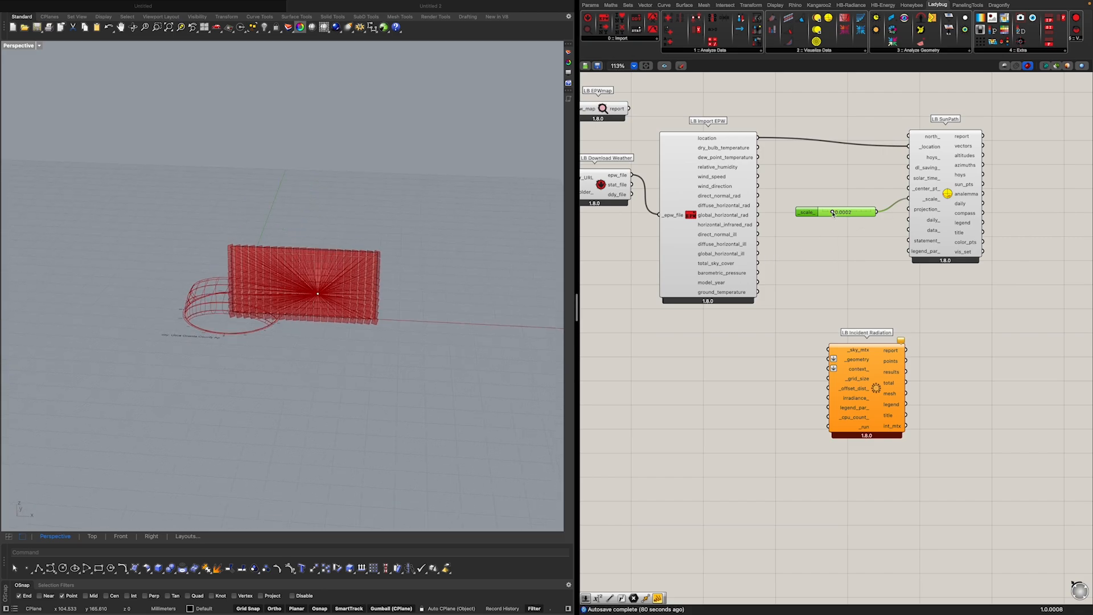
{"action": "scroll", "coordinate": [833, 214], "scroll_direction": "up", "scroll_amount": 2}
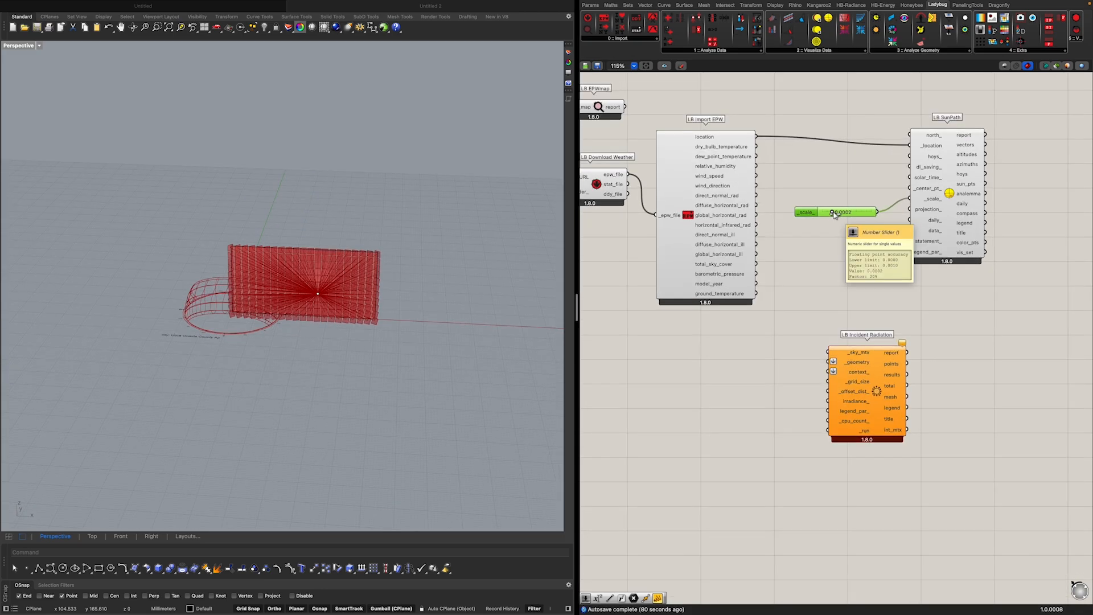
{"action": "left_click_drag", "start_coordinate": [837, 212], "coordinate": [872, 211]}
{"action": "right_click_drag", "start_coordinate": [268, 385], "coordinate": [378, 363]}
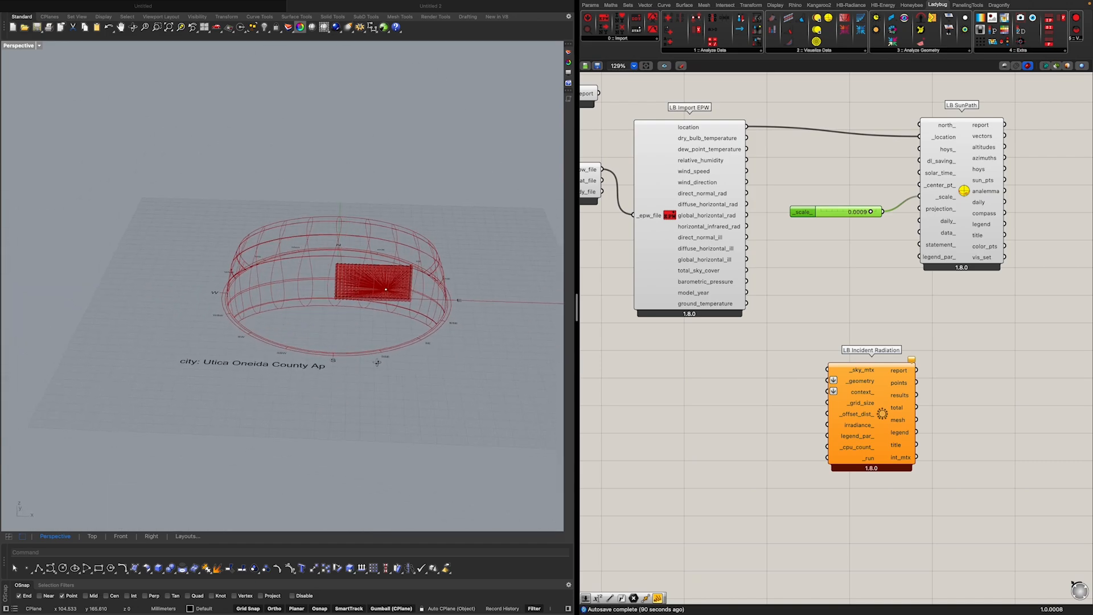
{"action": "scroll", "coordinate": [374, 332], "scroll_direction": "up", "scroll_amount": 3}
{"action": "scroll", "coordinate": [374, 332], "scroll_direction": "up", "scroll_amount": 3}
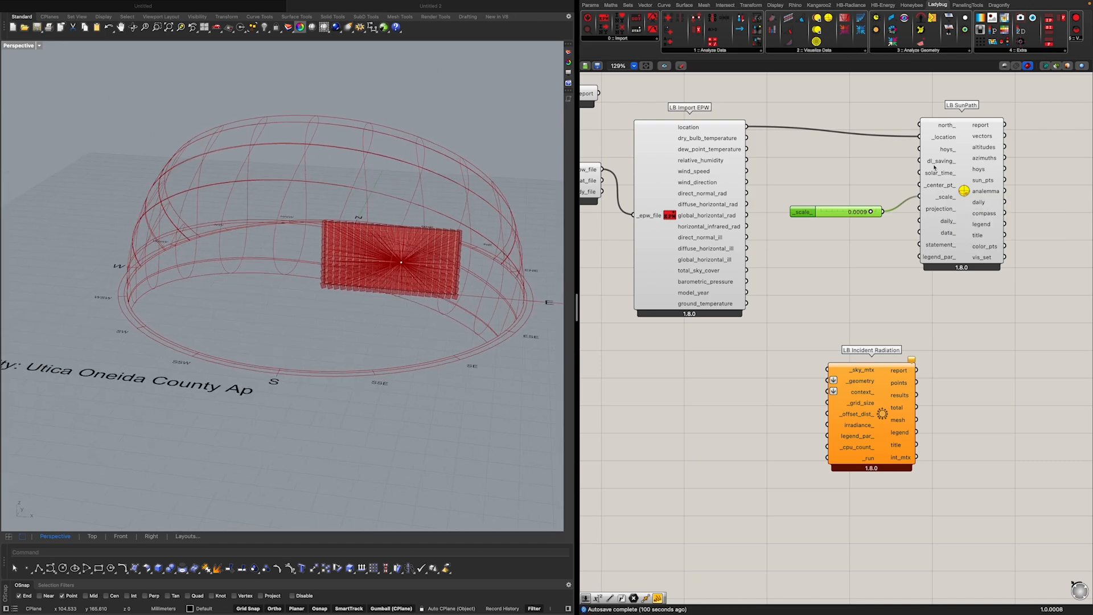
{"action": "left_click_drag", "start_coordinate": [843, 216], "coordinate": [857, 201]}
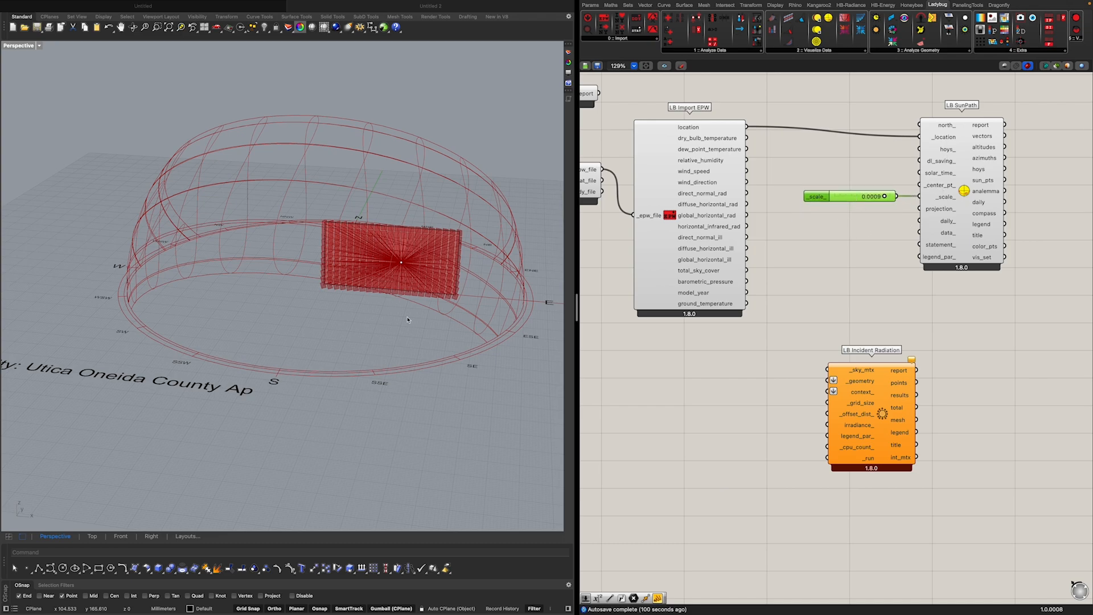
Step: Place a point object on the ground in front of the facade in the Rhino perspective view
{"action": "left_click", "coordinate": [26, 568]}
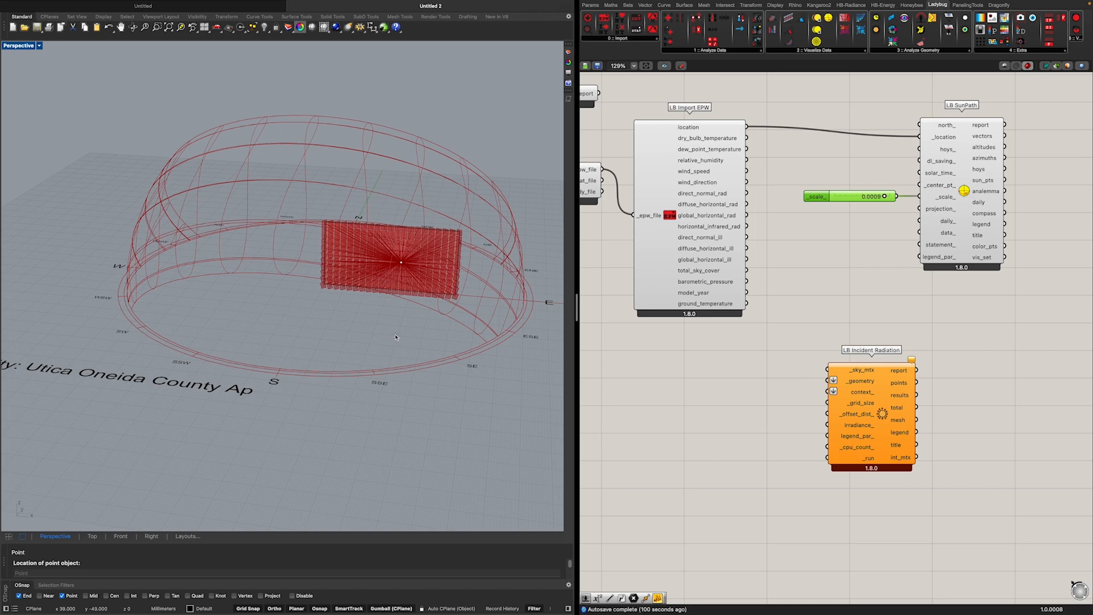
{"action": "right_click_drag", "start_coordinate": [396, 337], "coordinate": [385, 320]}
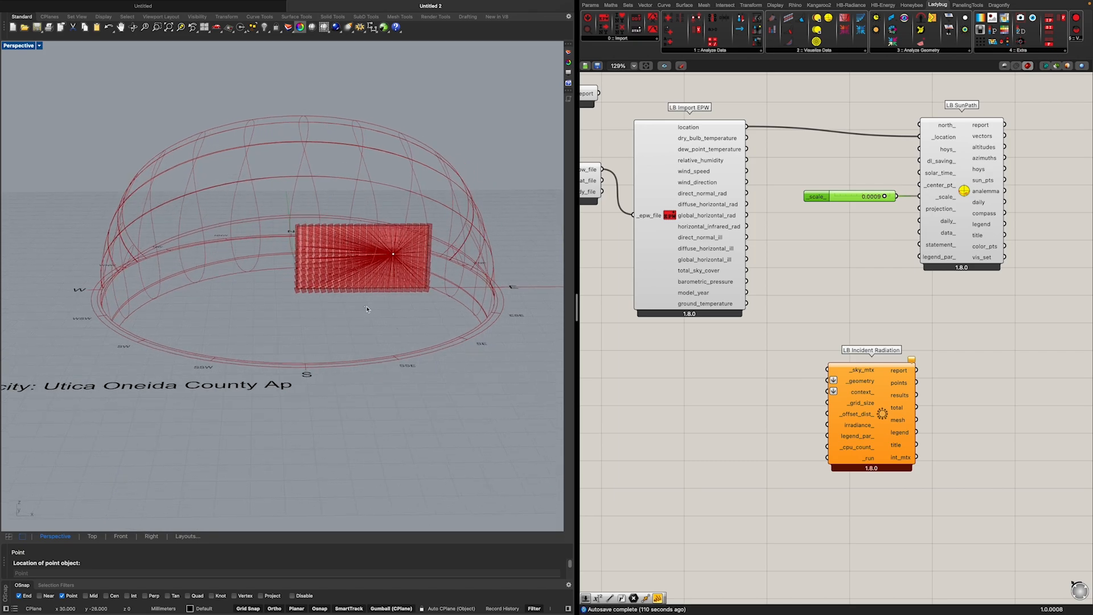
{"action": "left_click", "coordinate": [367, 309]}
{"action": "right_click_drag", "start_coordinate": [370, 312], "coordinate": [463, 348]}
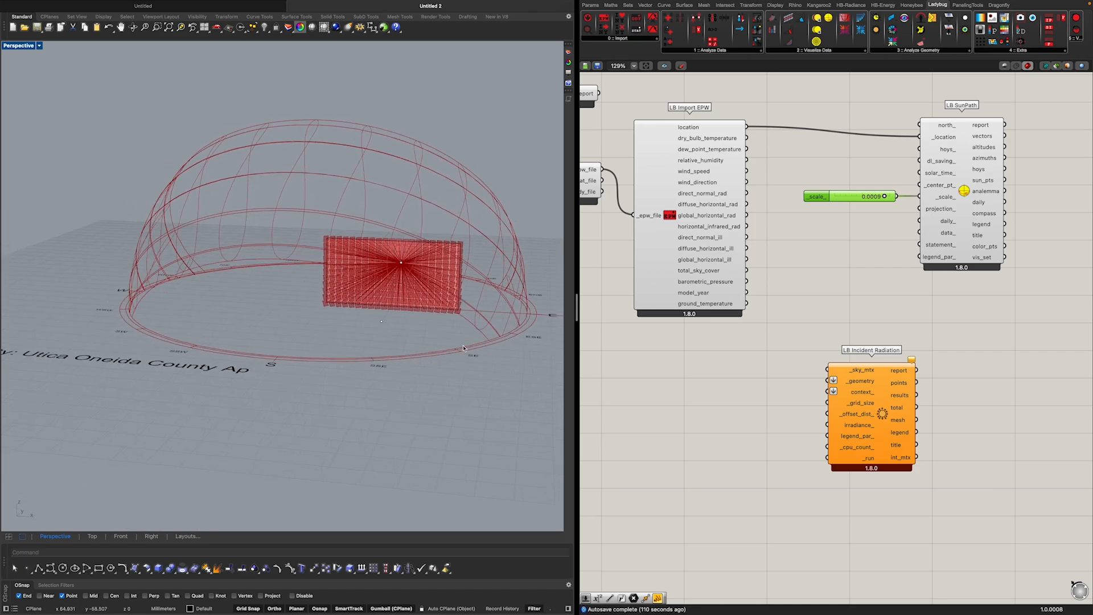
Step: Add a Point parameter to the Grasshopper canvas just above the scale slider
{"action": "double_click", "coordinate": [837, 206]}
{"action": "type", "text": "c"}
{"action": "key", "text": "BackSpace"}
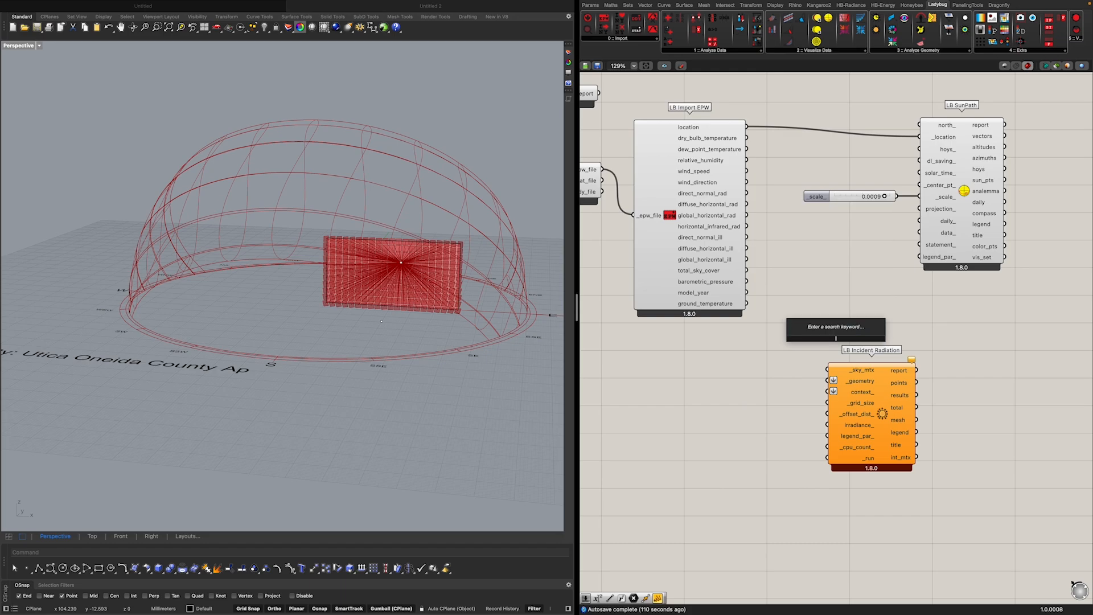
{"action": "type", "text": "point"}
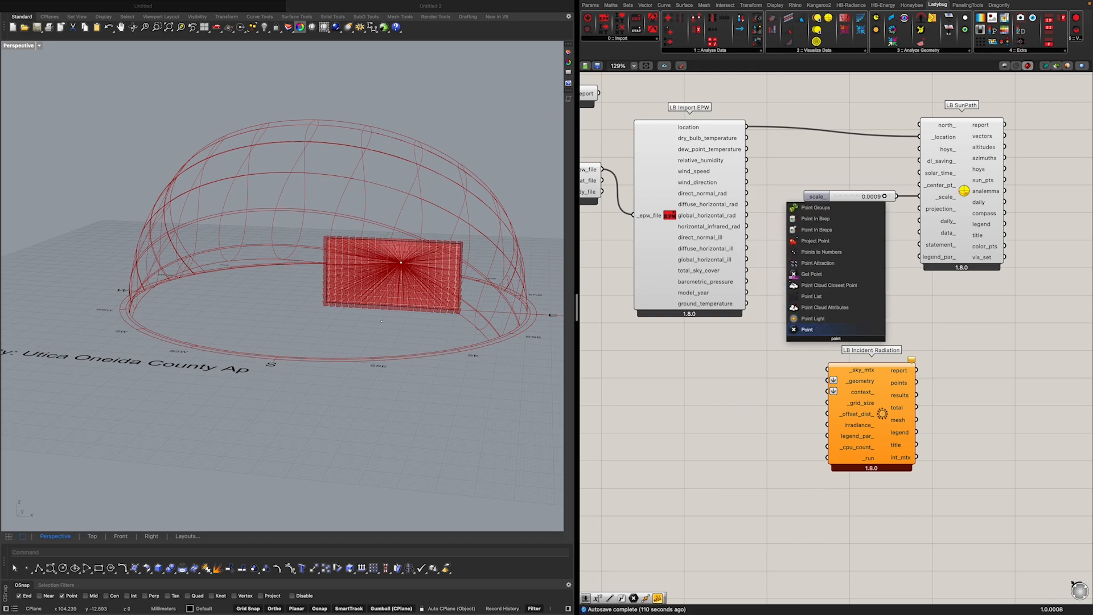
{"action": "left_click", "coordinate": [808, 329]}
{"action": "left_click_drag", "start_coordinate": [837, 325], "coordinate": [851, 182]}
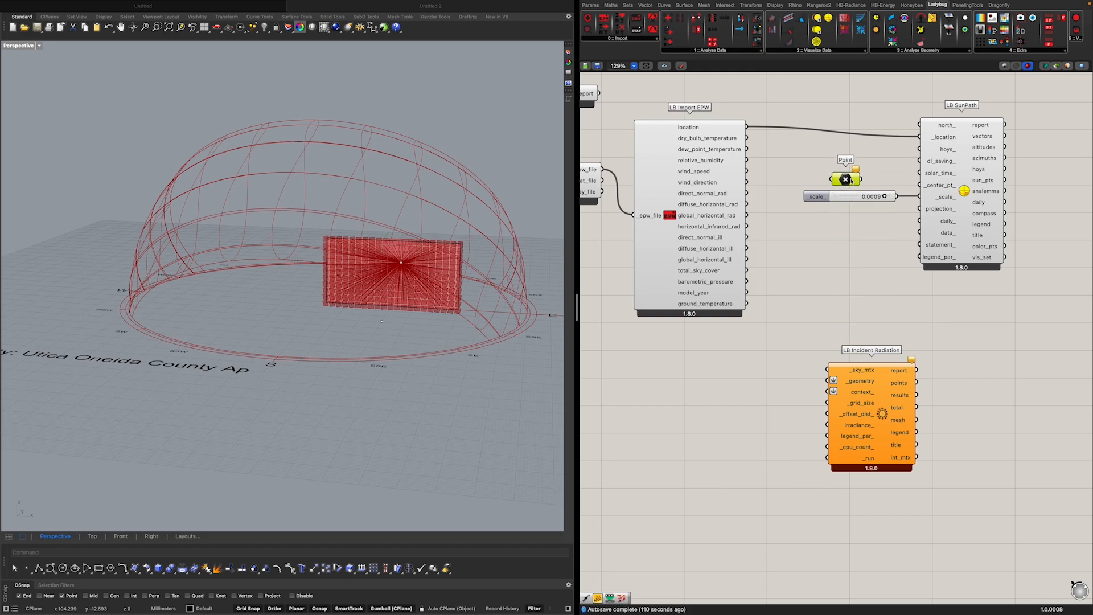
Step: Reference the Rhino point in the Point parameter and connect it to the _center_pt_ input of LB SunPath
{"action": "right_click", "coordinate": [851, 181]}
{"action": "left_click", "coordinate": [877, 303]}
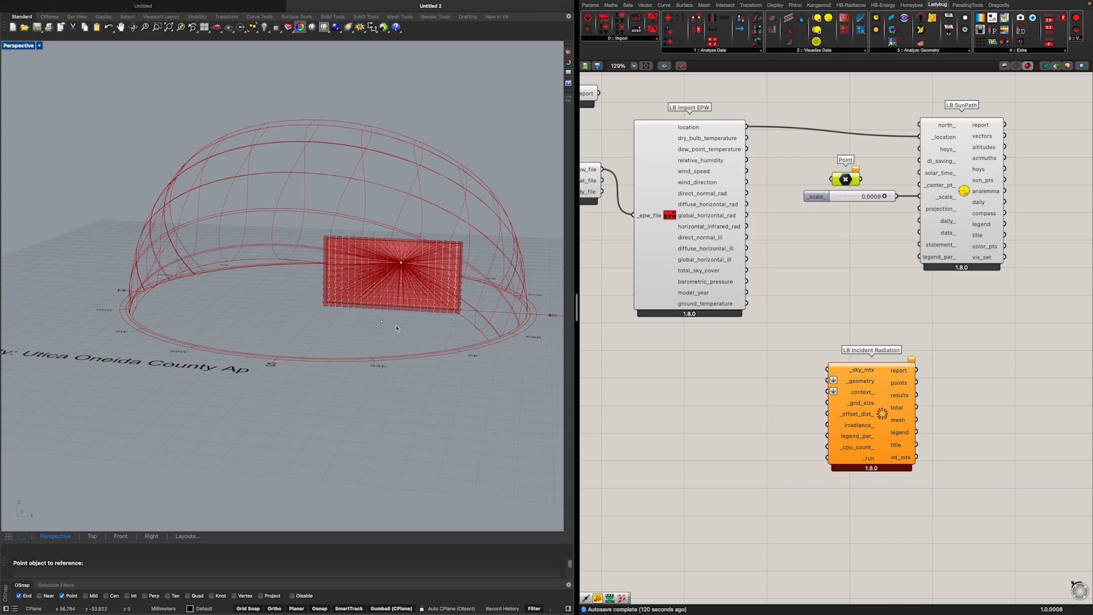
{"action": "left_click", "coordinate": [381, 322]}
{"action": "right_click_drag", "start_coordinate": [382, 323], "coordinate": [342, 331]}
Step: Move the sun path's center point along the green axis, closer to the facade
{"action": "left_click", "coordinate": [295, 305]}
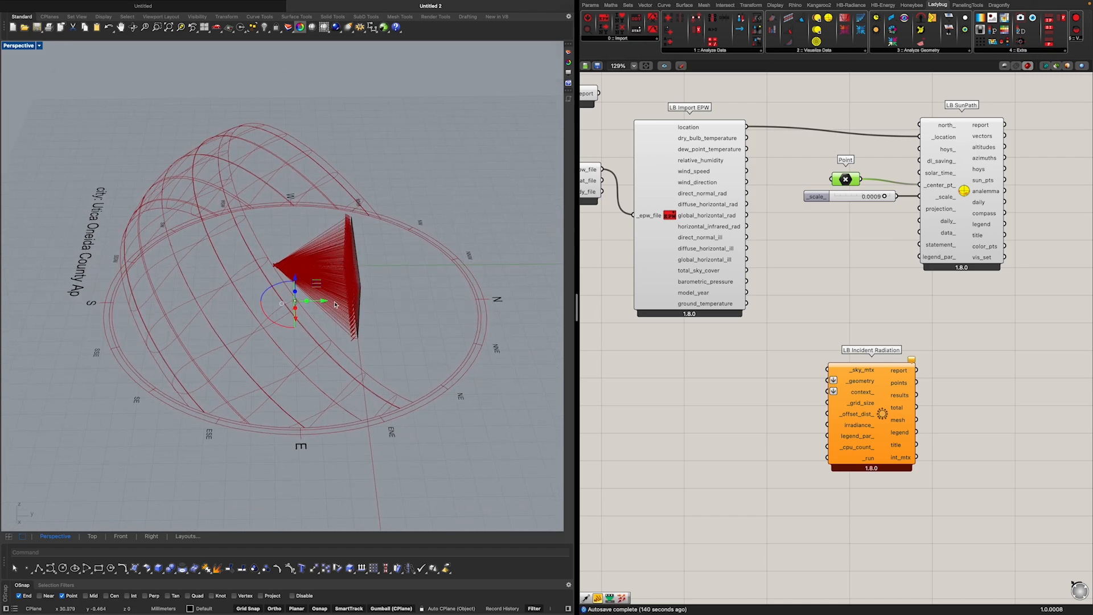
{"action": "left_click_drag", "start_coordinate": [325, 300], "coordinate": [351, 302]}
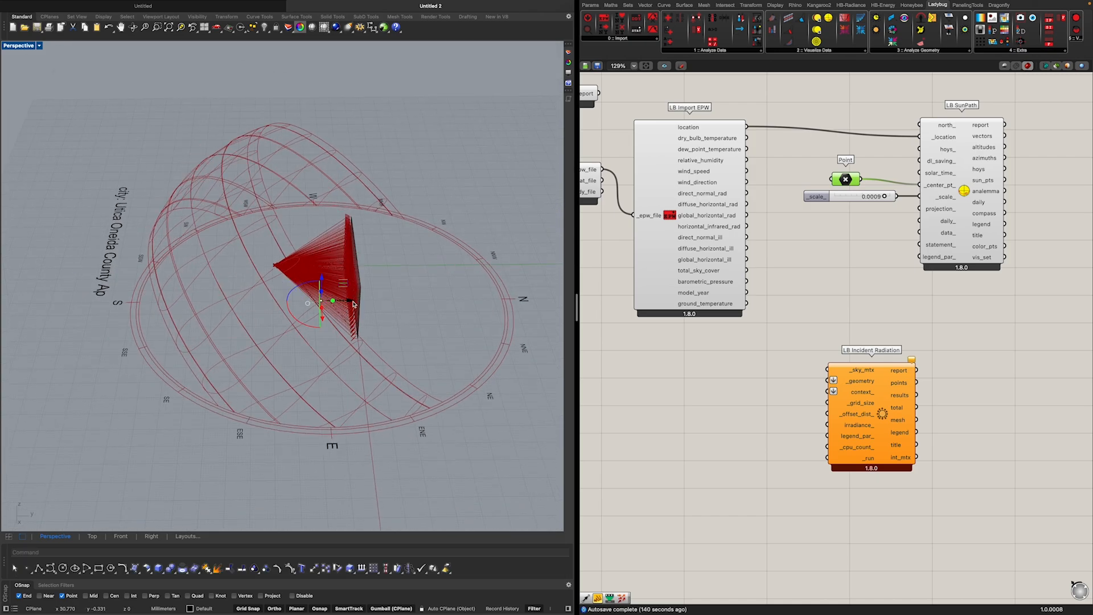
{"action": "left_click", "coordinate": [440, 338]}
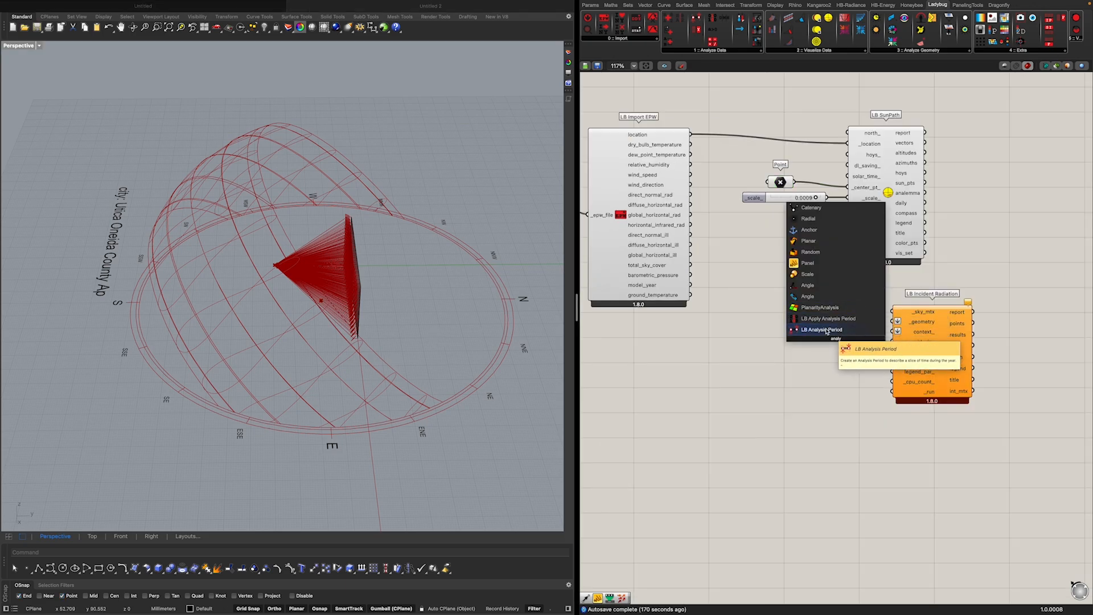
Step: Add an LB Analysis Period component below LB SunPath and connect its hoys output to the hoys_ input
{"action": "left_click", "coordinate": [825, 331]}
{"action": "left_click_drag", "start_coordinate": [754, 266], "coordinate": [767, 302]}
{"action": "left_click_drag", "start_coordinate": [834, 323], "coordinate": [848, 154]}
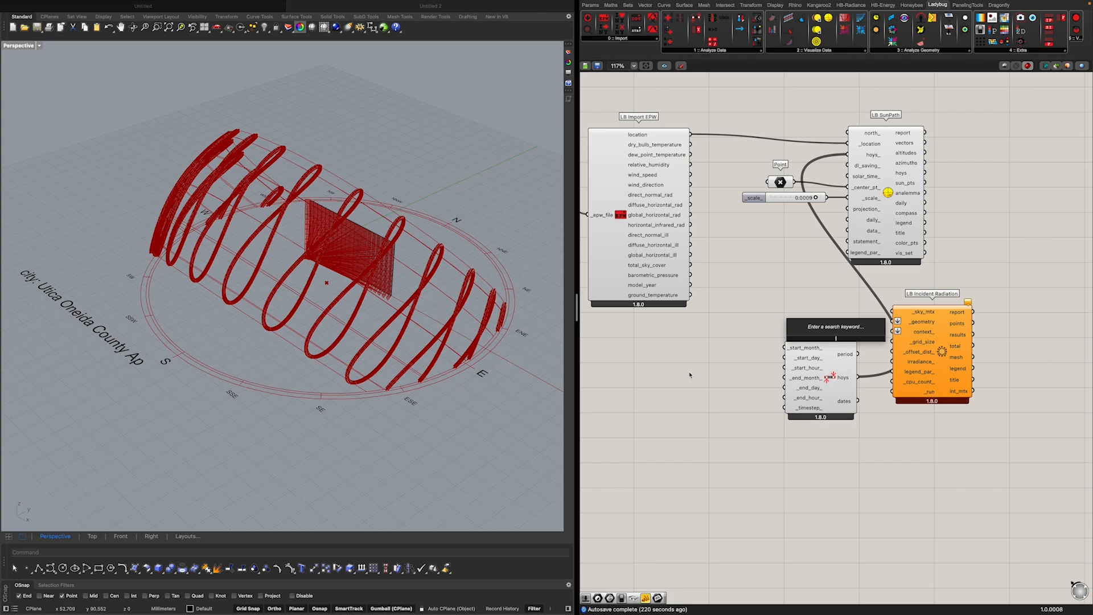
Step: Drive LB Analysis Period's start and end month, day and hour with three sliders, month and day at 1, and raise the hour slider
{"action": "type", "text": "1"}
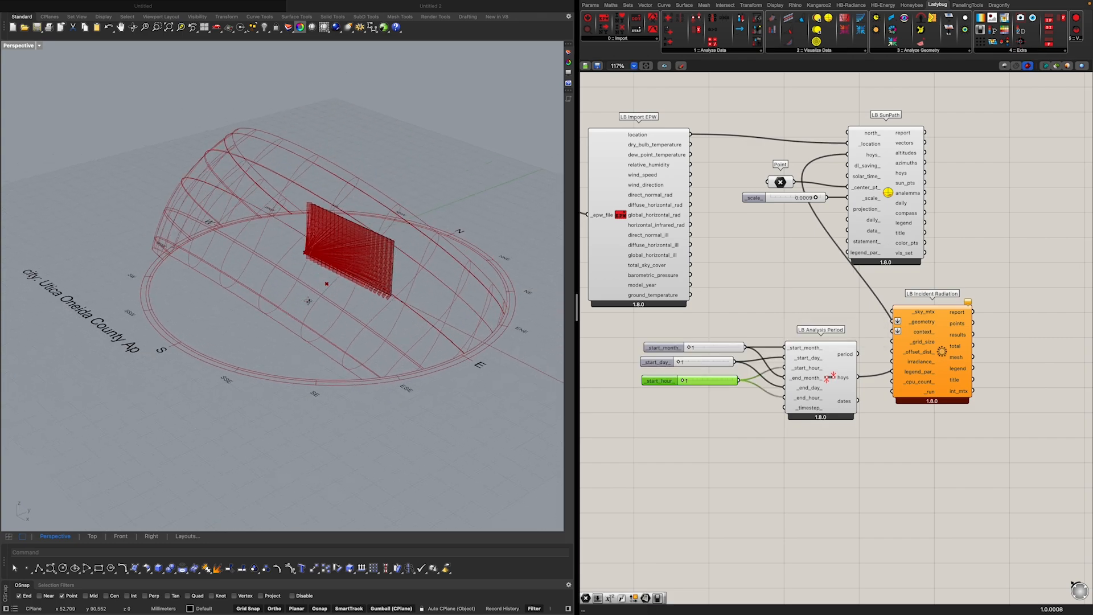
{"action": "right_click_drag", "start_coordinate": [281, 300], "coordinate": [291, 296]}
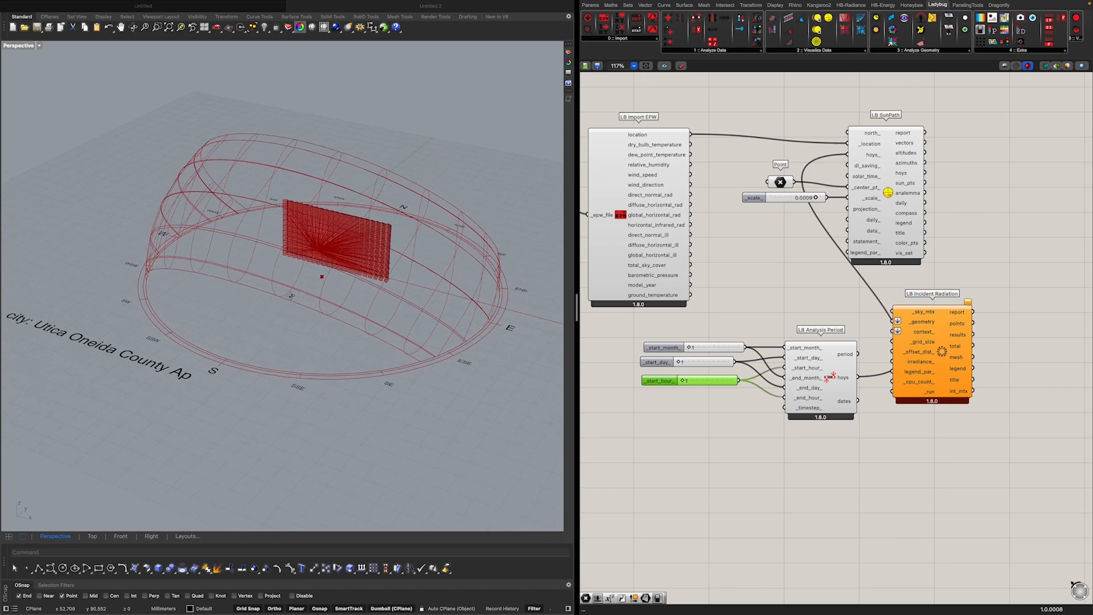
{"action": "left_click_drag", "start_coordinate": [683, 383], "coordinate": [700, 384]}
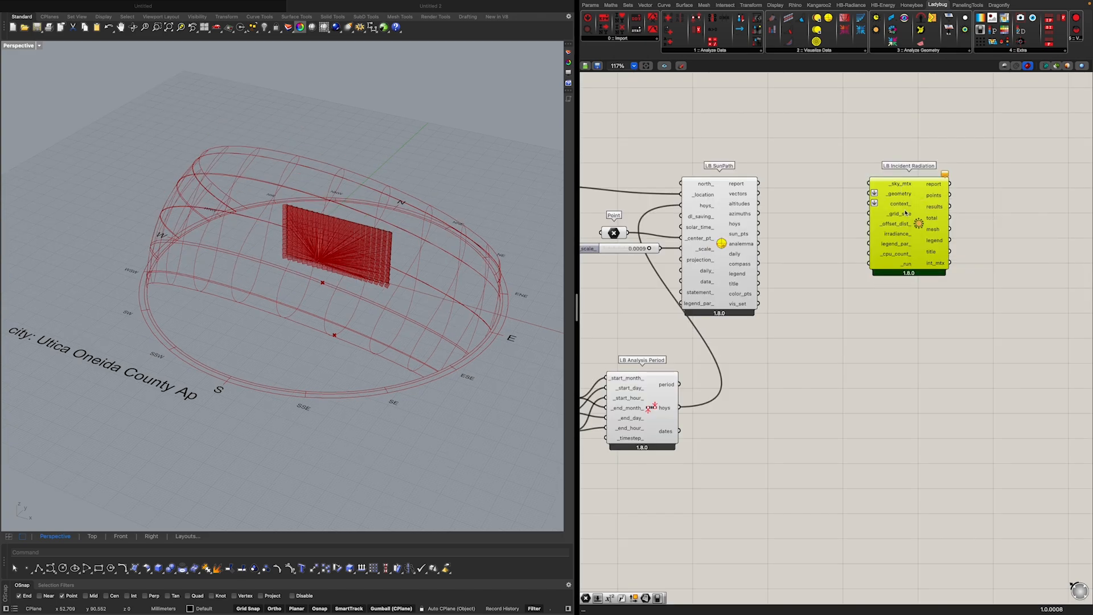
Step: Add an LB Cumulative Sky Matrix component and connect its sky_mtx output to the _sky_mtx input of LB Incident Radiation
{"action": "left_click_drag", "start_coordinate": [902, 188], "coordinate": [908, 213]}
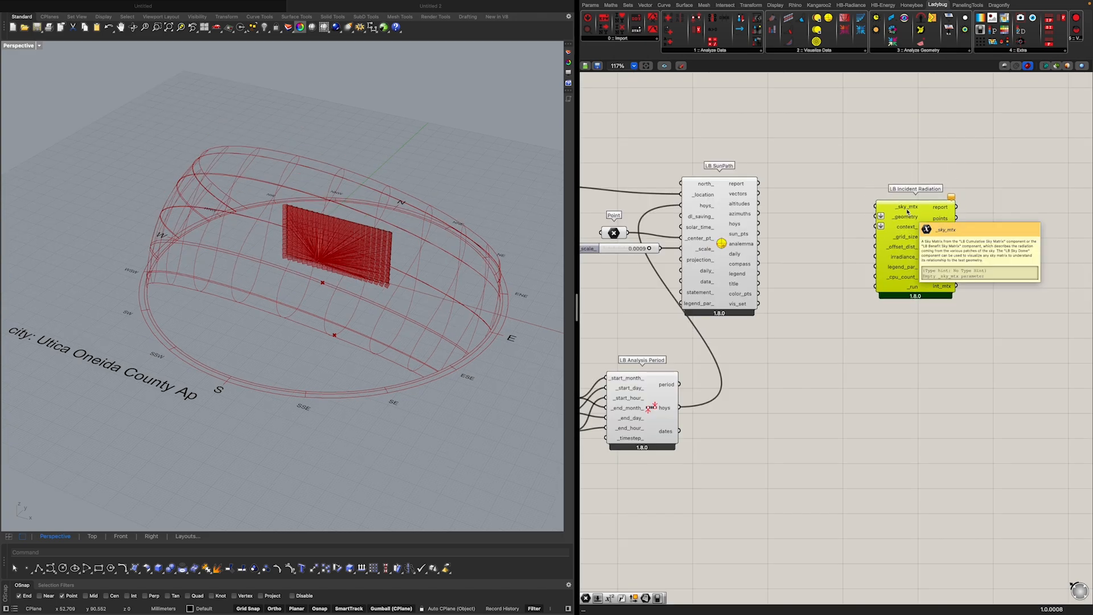
{"action": "double_click", "coordinate": [850, 329]}
{"action": "type", "text": "sky"}
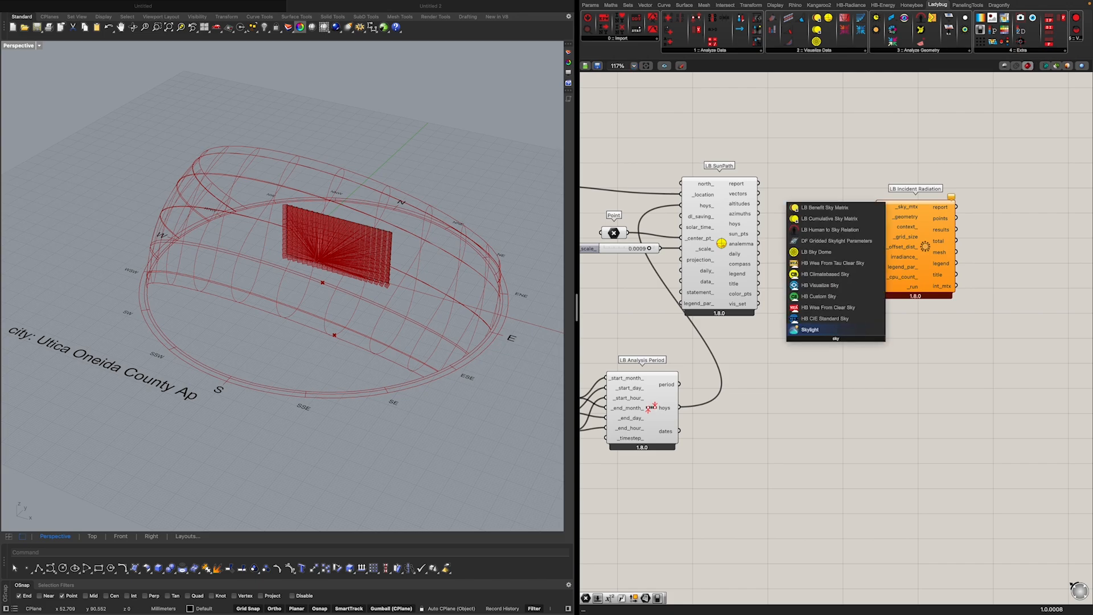
{"action": "left_click", "coordinate": [829, 218]}
{"action": "left_click_drag", "start_coordinate": [832, 344], "coordinate": [874, 206]}
{"action": "left_click", "coordinate": [864, 249]}
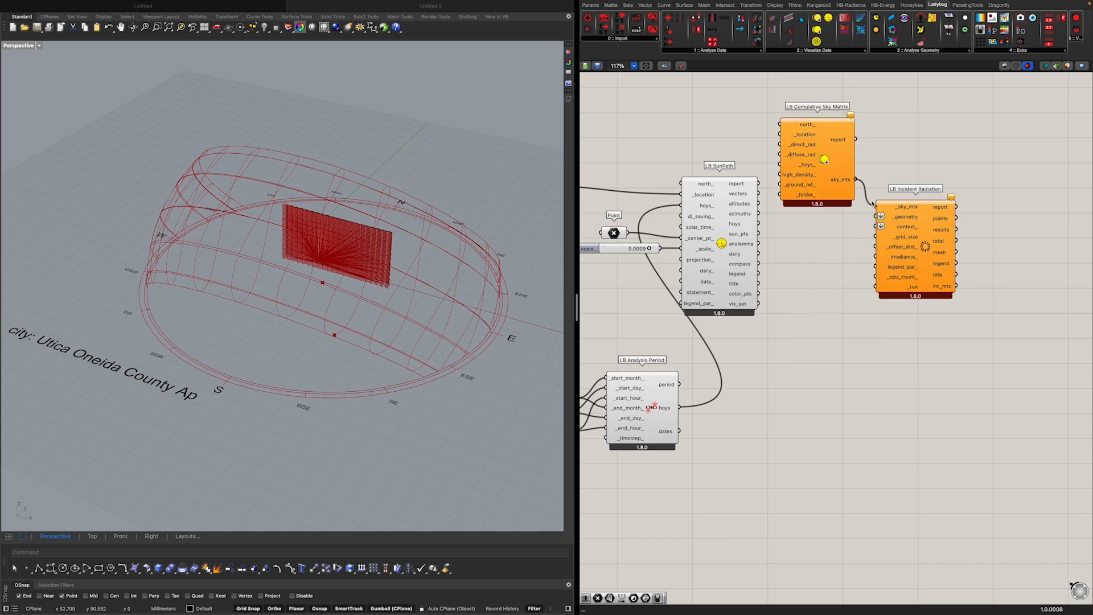
Step: Connect LB Import EPW's location, direct_normal_rad and diffuse_horizontal_rad outputs to the _location, _direct_rad and _diffuse_rad inputs of LB Cumulative Sky Matrix
{"action": "right_click_drag", "start_coordinate": [819, 223], "coordinate": [863, 277]}
{"action": "left_click", "coordinate": [863, 254]}
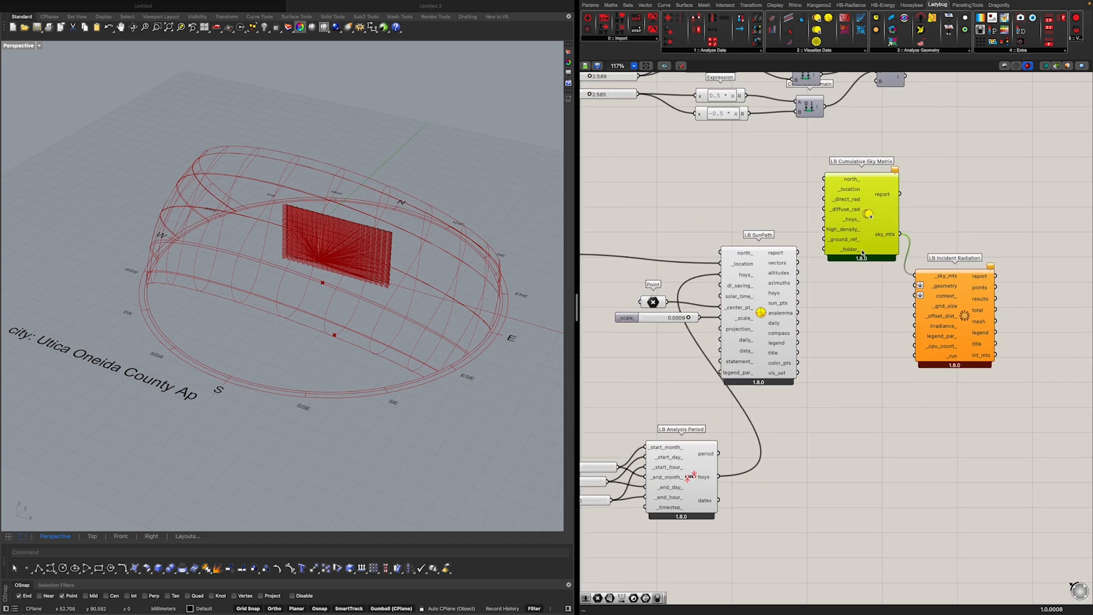
{"action": "right_click_drag", "start_coordinate": [739, 212], "coordinate": [891, 265]}
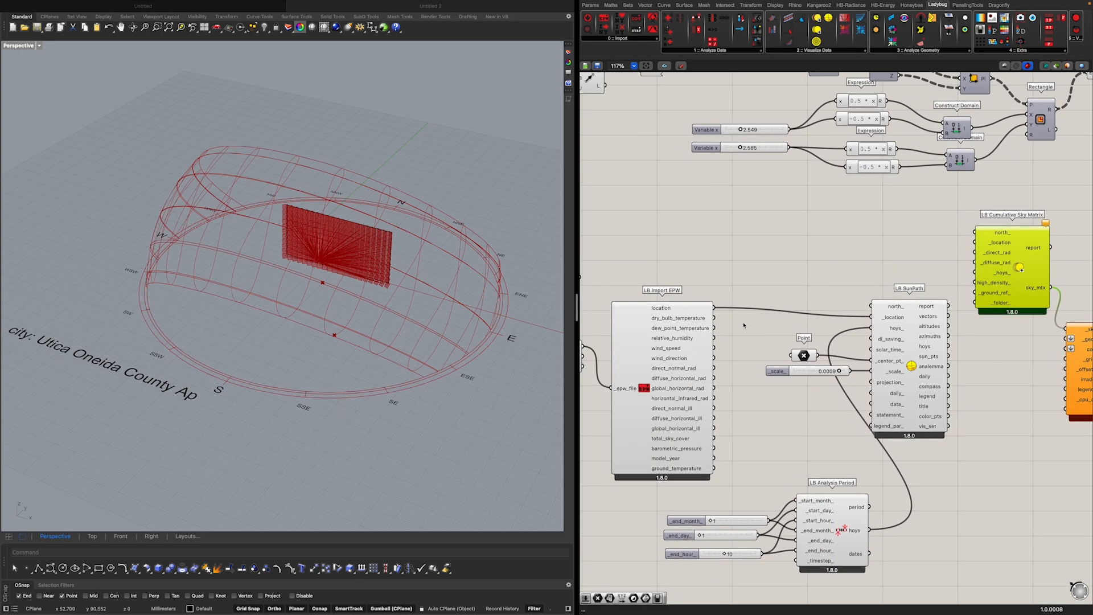
{"action": "left_click_drag", "start_coordinate": [740, 307], "coordinate": [982, 266]}
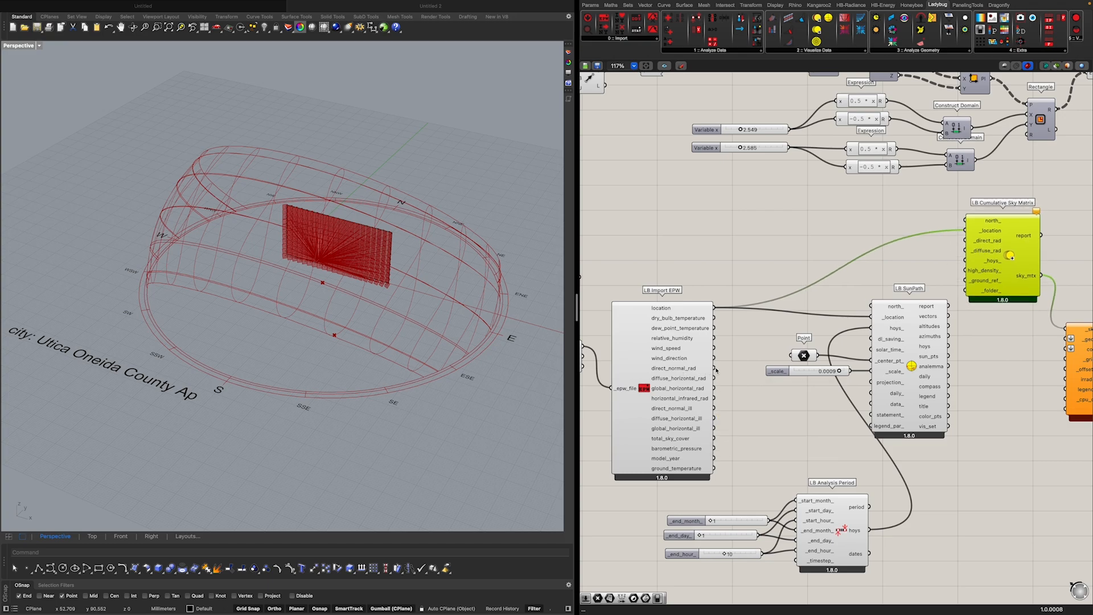
{"action": "left_click_drag", "start_coordinate": [715, 368], "coordinate": [970, 246]}
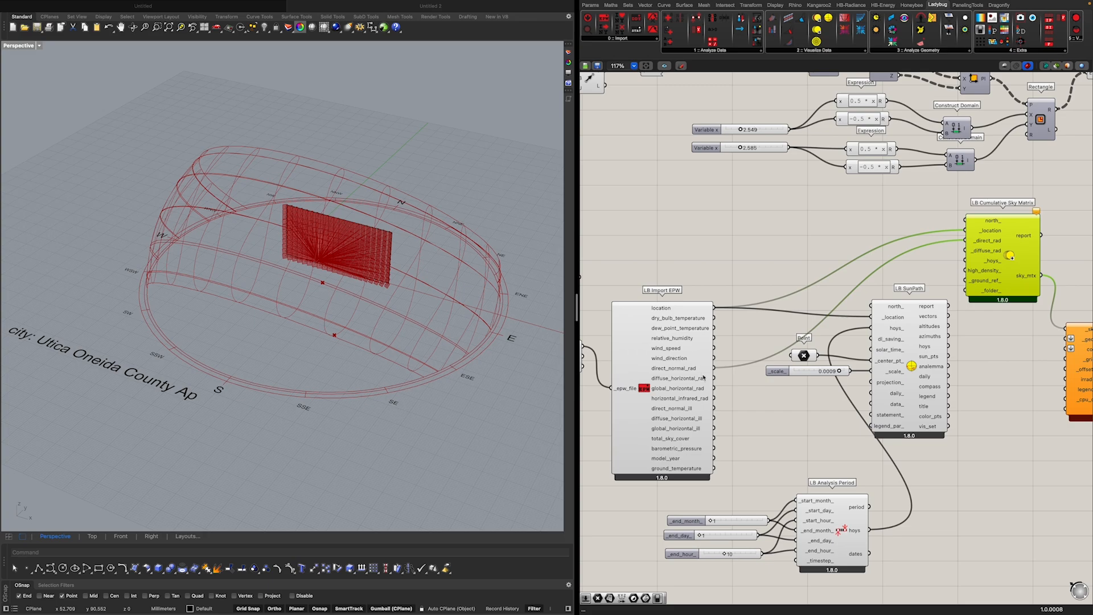
{"action": "left_click_drag", "start_coordinate": [715, 379], "coordinate": [965, 251]}
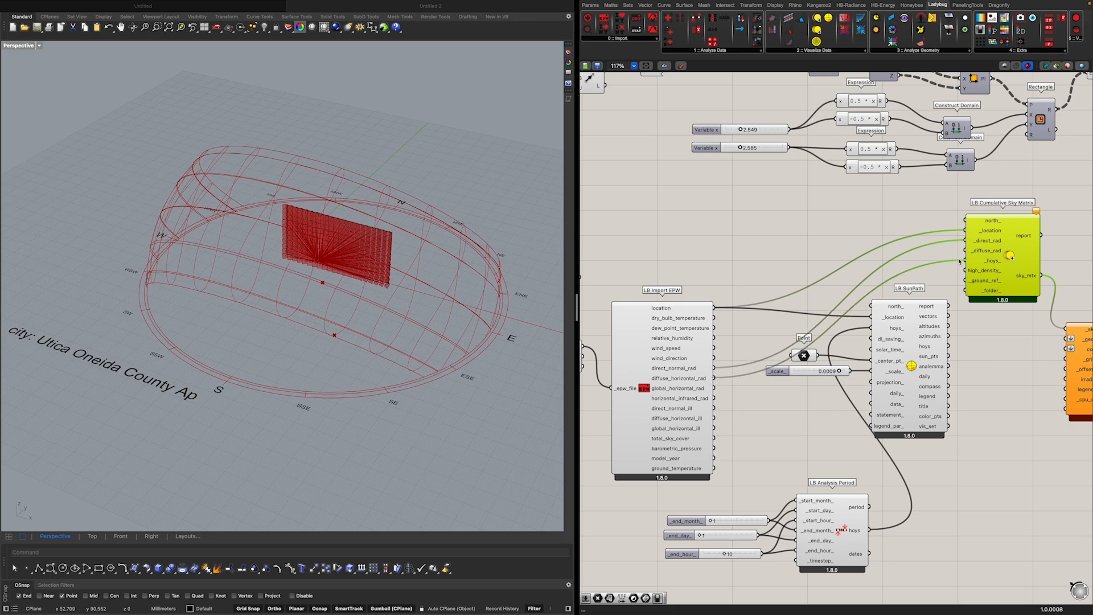
{"action": "right_click_drag", "start_coordinate": [985, 326], "coordinate": [768, 307]}
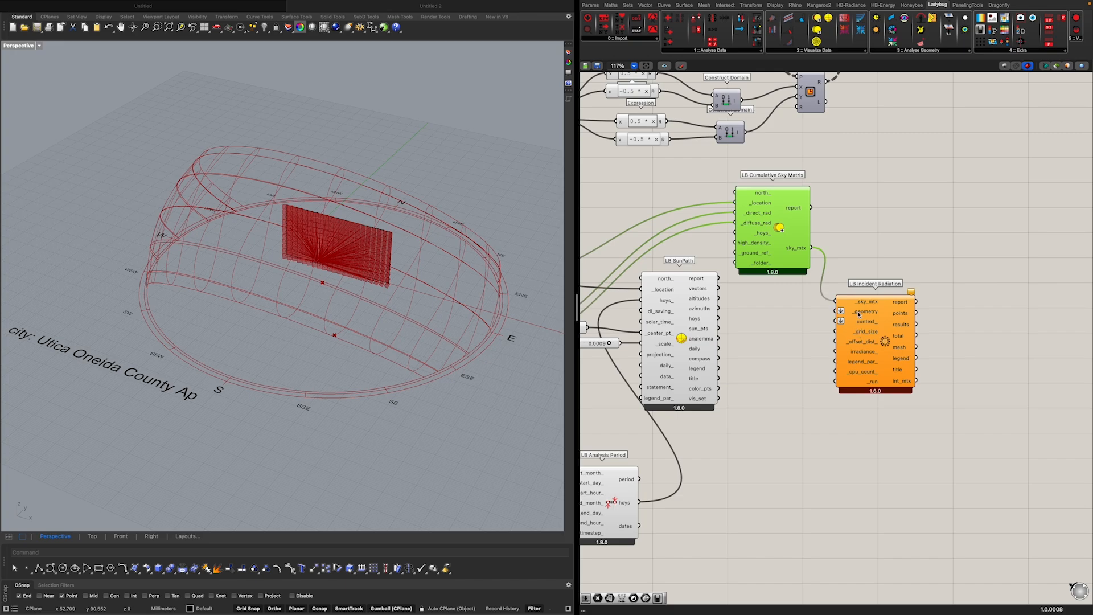
Step: Move LB Incident Radiation further away from LB Cumulative Sky Matrix and read the description of its _geometry input
{"action": "right_click_drag", "start_coordinate": [867, 329], "coordinate": [879, 327]}
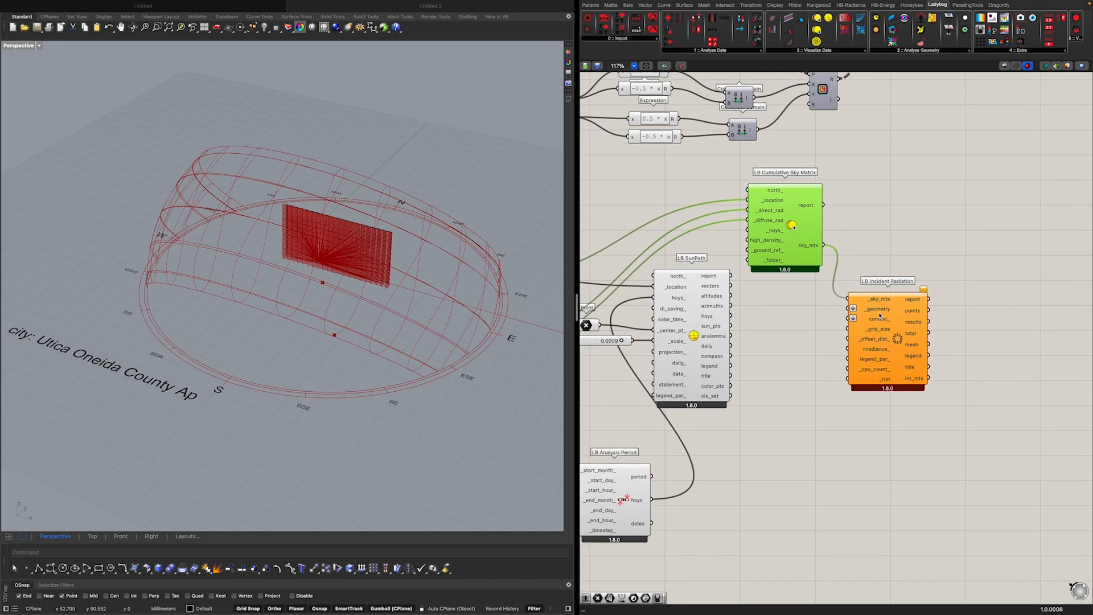
{"action": "left_click_drag", "start_coordinate": [877, 338], "coordinate": [906, 332]}
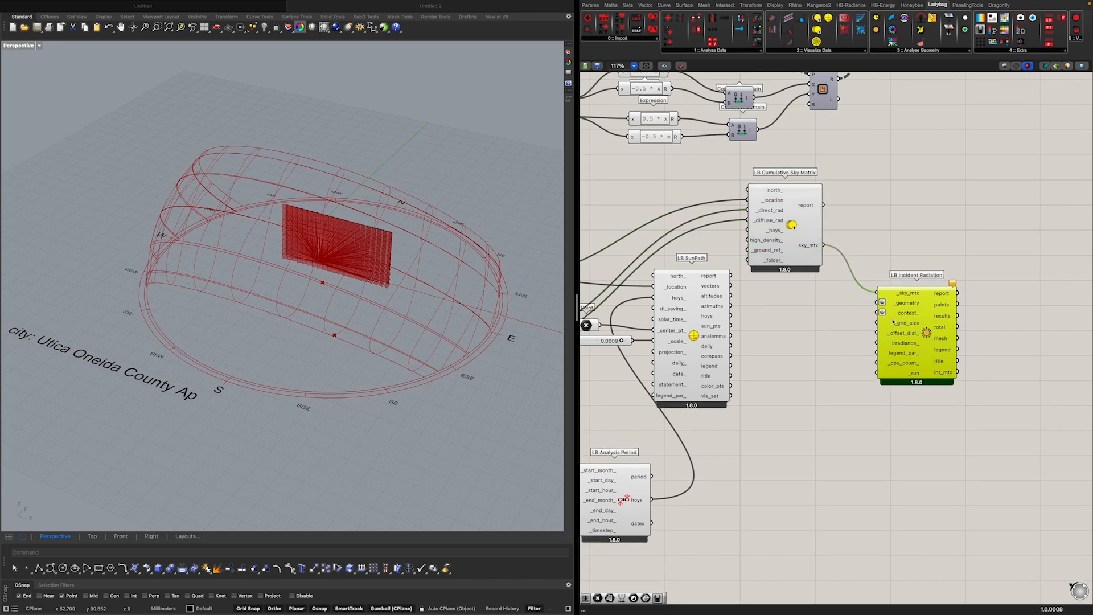
{"action": "left_click", "coordinate": [800, 336]}
{"action": "mouse_move", "coordinate": [905, 305]}
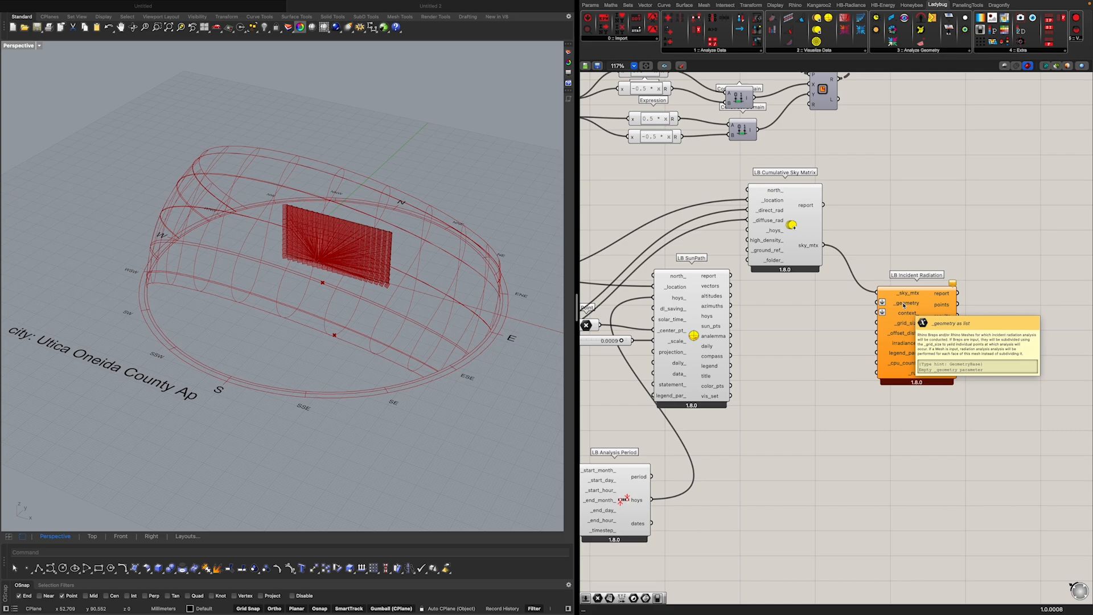
Step: Move the Boundary Surfaces component directly beside the Rectangle component that feeds it
{"action": "right_click_drag", "start_coordinate": [764, 328], "coordinate": [822, 346]}
{"action": "scroll", "coordinate": [822, 347], "scroll_direction": "up", "scroll_amount": 1}
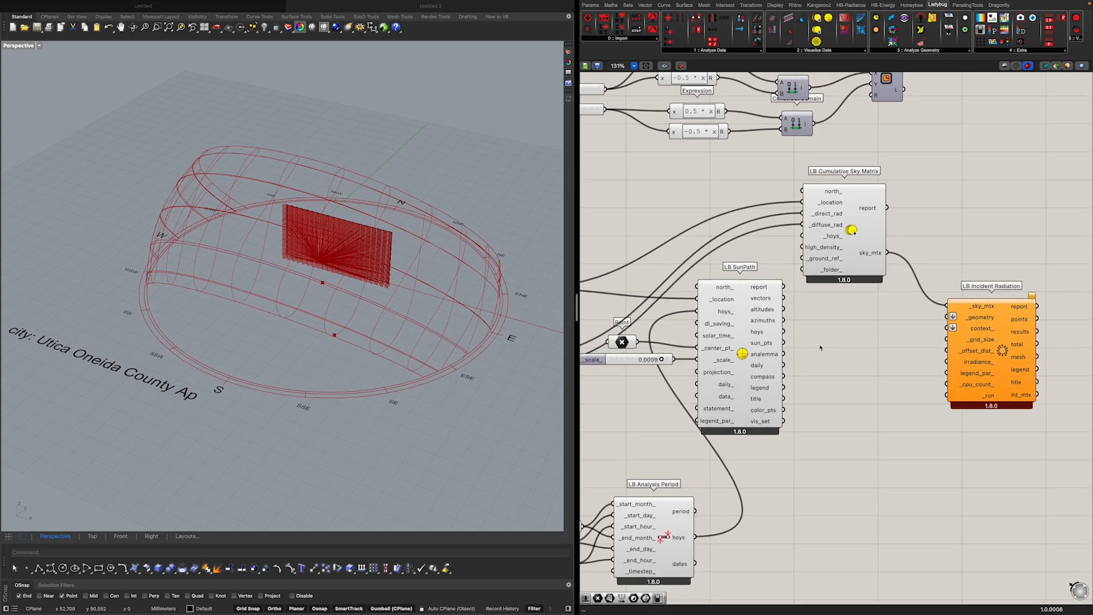
{"action": "scroll", "coordinate": [822, 346], "scroll_direction": "down", "scroll_amount": 1}
{"action": "right_click_drag", "start_coordinate": [900, 347], "coordinate": [859, 391]}
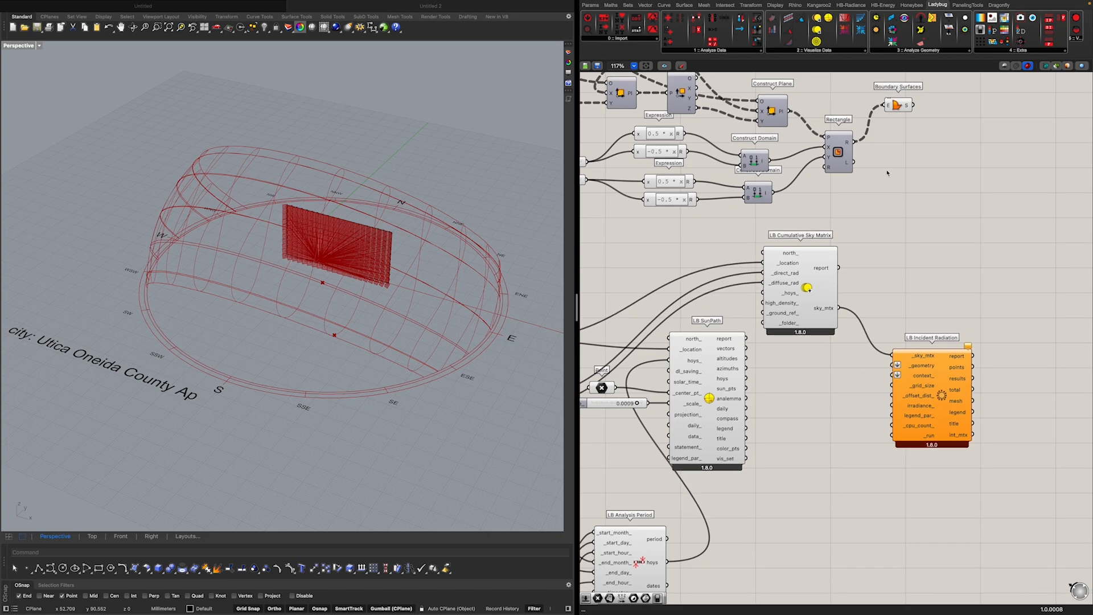
{"action": "right_click_drag", "start_coordinate": [727, 213], "coordinate": [738, 257]}
{"action": "mouse_move", "coordinate": [704, 134]}
{"action": "right_mouse_down"}
{"action": "mouse_move", "coordinate": [711, 229]}
{"action": "mouse_move", "coordinate": [737, 200]}
{"action": "mouse_move", "coordinate": [715, 137]}
{"action": "right_mouse_up"}
{"action": "left_click", "coordinate": [920, 154]}
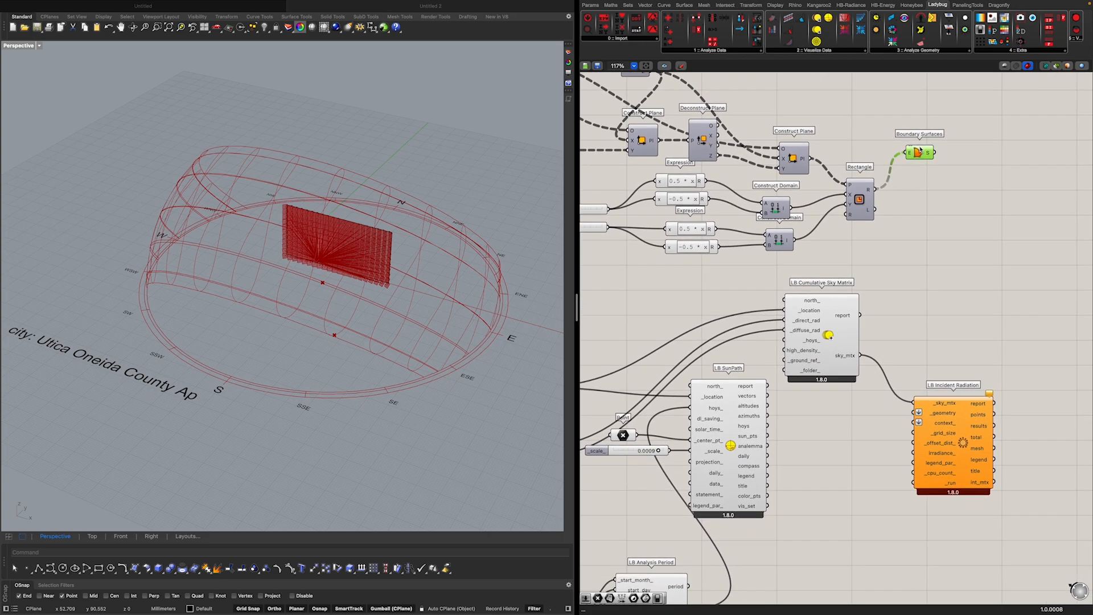
{"action": "right_click_drag", "start_coordinate": [922, 162], "coordinate": [899, 142]}
{"action": "left_click_drag", "start_coordinate": [899, 138], "coordinate": [887, 174]}
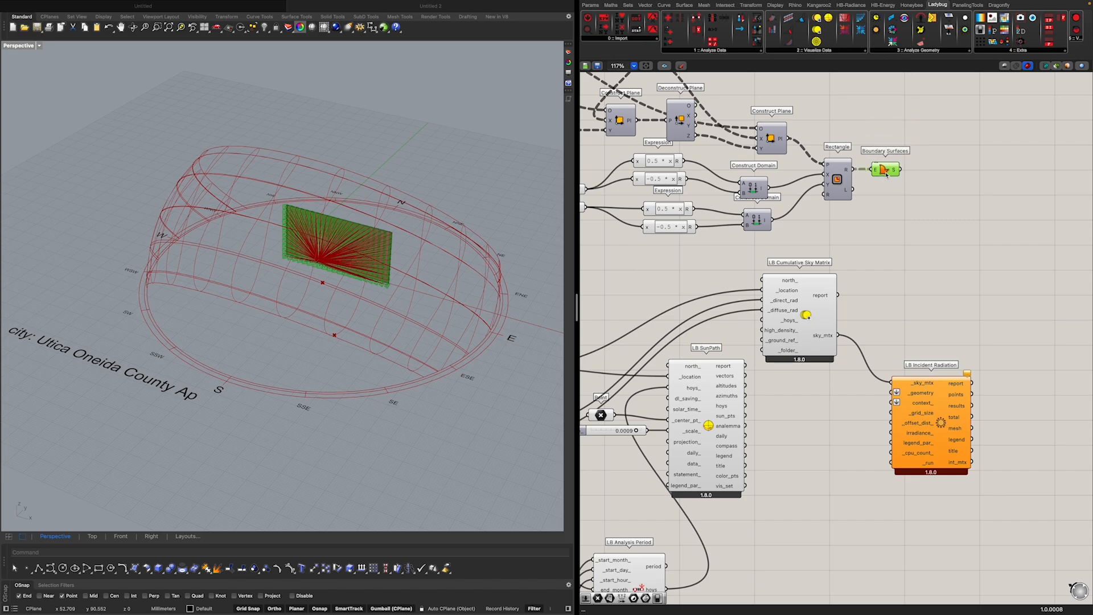
{"action": "right_click_drag", "start_coordinate": [887, 320], "coordinate": [895, 291]}
Step: Add a Brep parameter, connect it to LB Incident Radiation's _geometry input, and feed it the Boundary Surfaces output
{"action": "double_click", "coordinate": [834, 335]}
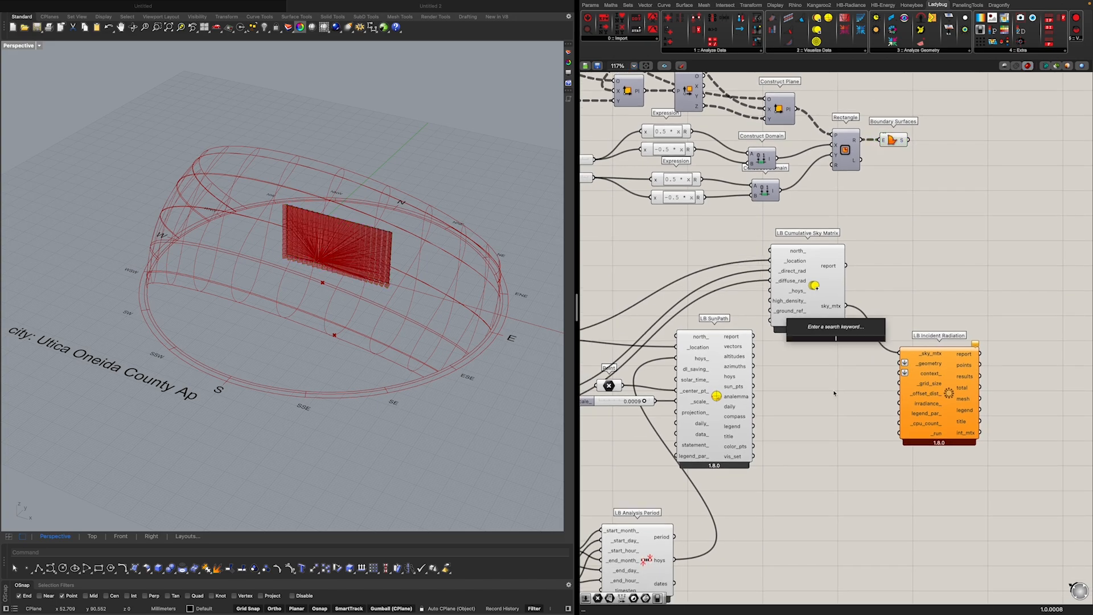
{"action": "type", "text": "berp"}
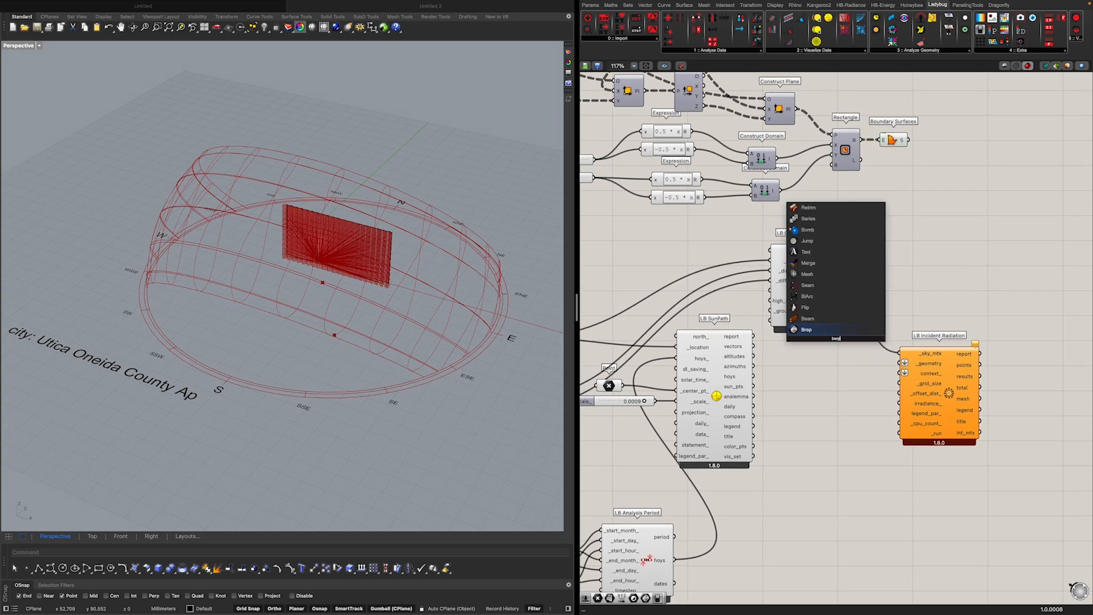
{"action": "key", "text": "Return"}
{"action": "left_click_drag", "start_coordinate": [835, 338], "coordinate": [901, 363]}
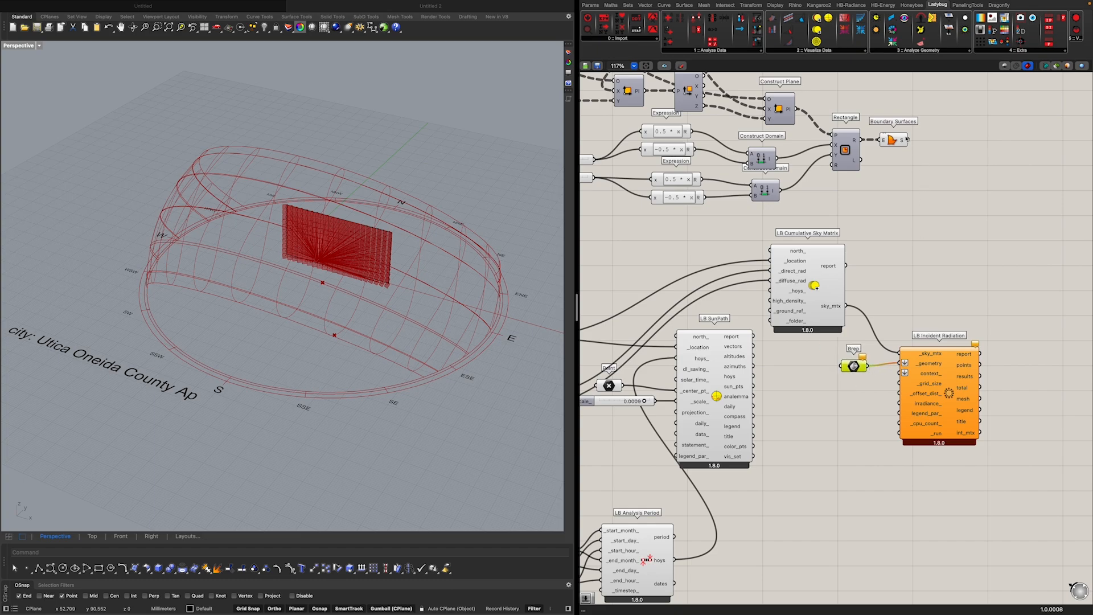
{"action": "left_click_drag", "start_coordinate": [908, 140], "coordinate": [859, 367]}
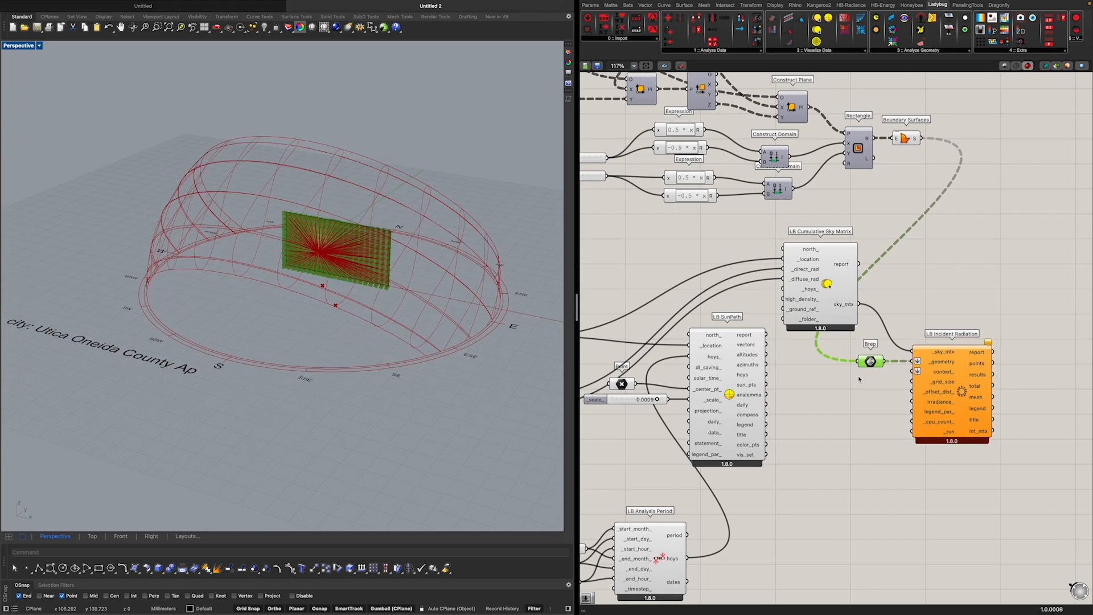
Step: Duplicate the Brep parameter, feed it the base facade surface for the context_ input, and give _grid_size a slider set to 1
{"action": "left_click_drag", "start_coordinate": [871, 362], "coordinate": [875, 366]}
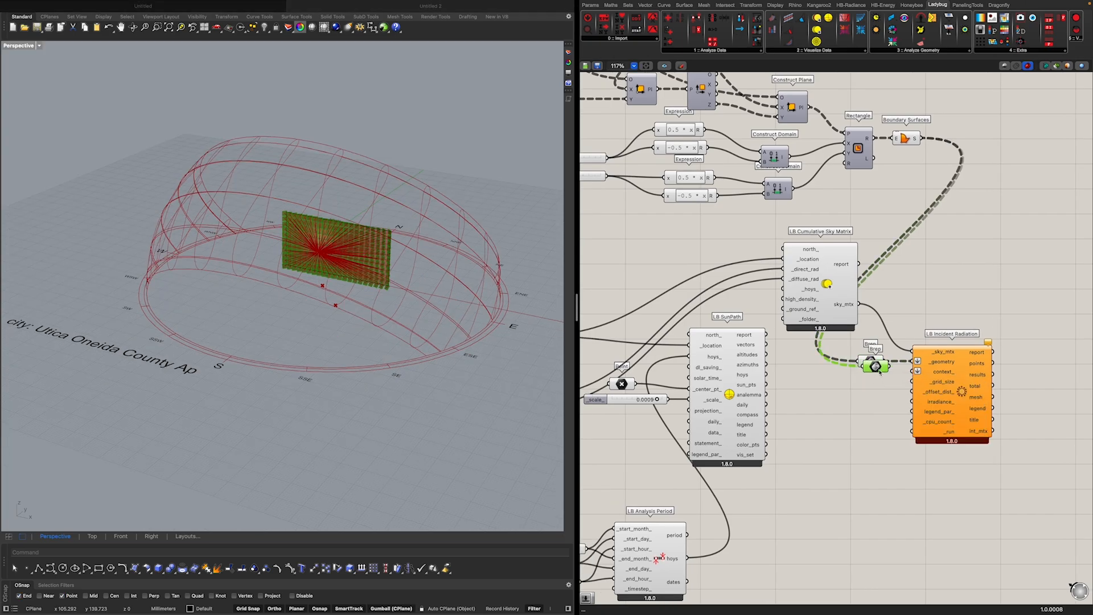
{"action": "scroll", "coordinate": [880, 372], "scroll_direction": "down", "scroll_amount": 5}
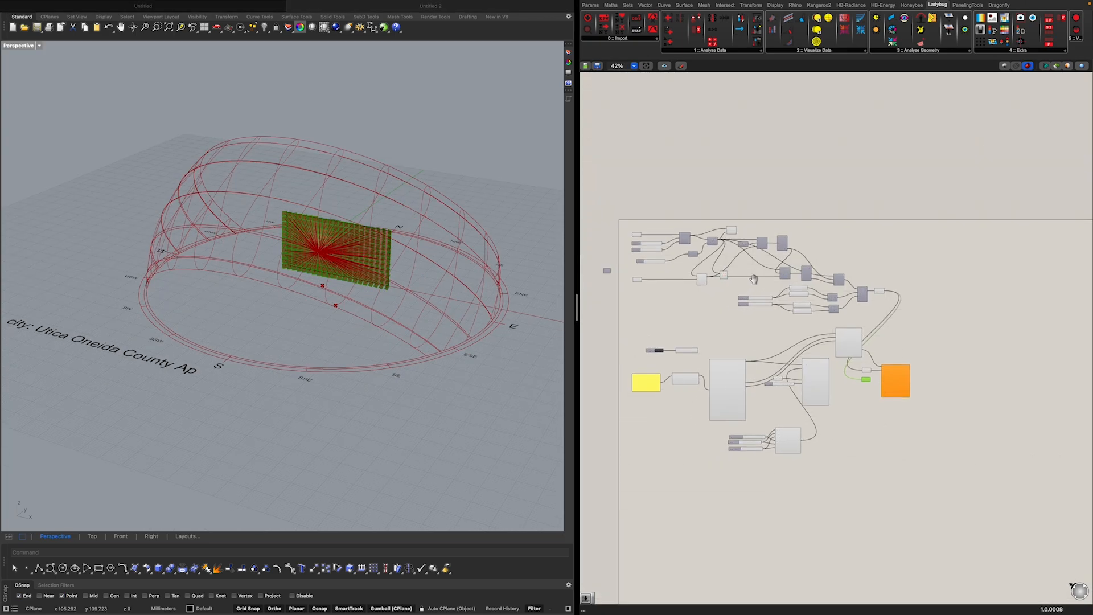
{"action": "right_click_drag", "start_coordinate": [754, 279], "coordinate": [771, 274]}
{"action": "scroll", "coordinate": [748, 275], "scroll_direction": "up", "scroll_amount": 5}
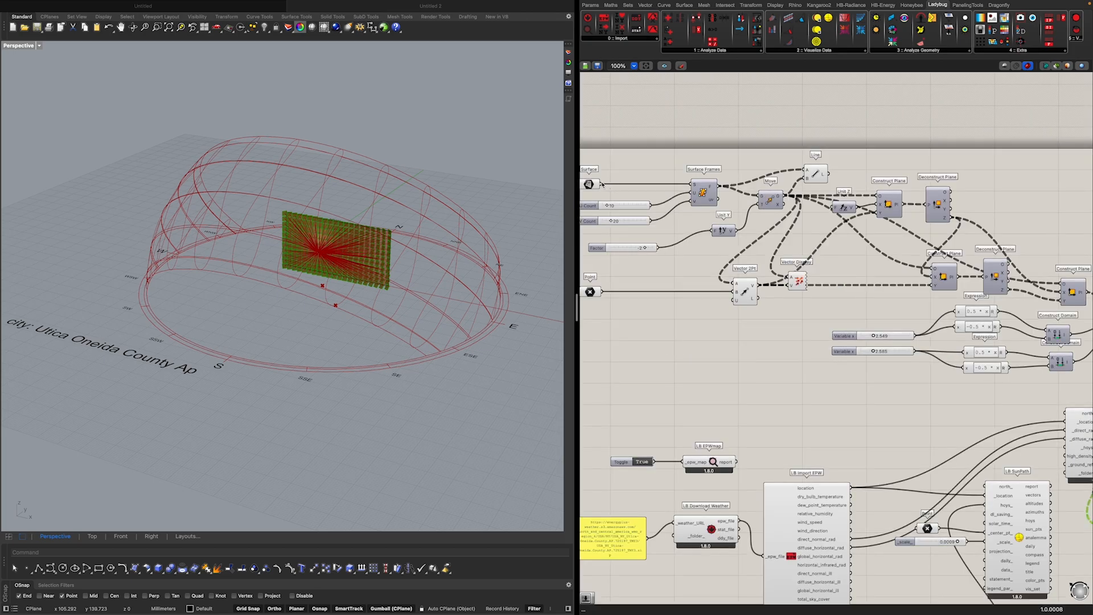
{"action": "left_click_drag", "start_coordinate": [755, 247], "coordinate": [1055, 533]}
{"action": "right_click_drag", "start_coordinate": [1060, 533], "coordinate": [1034, 531]}
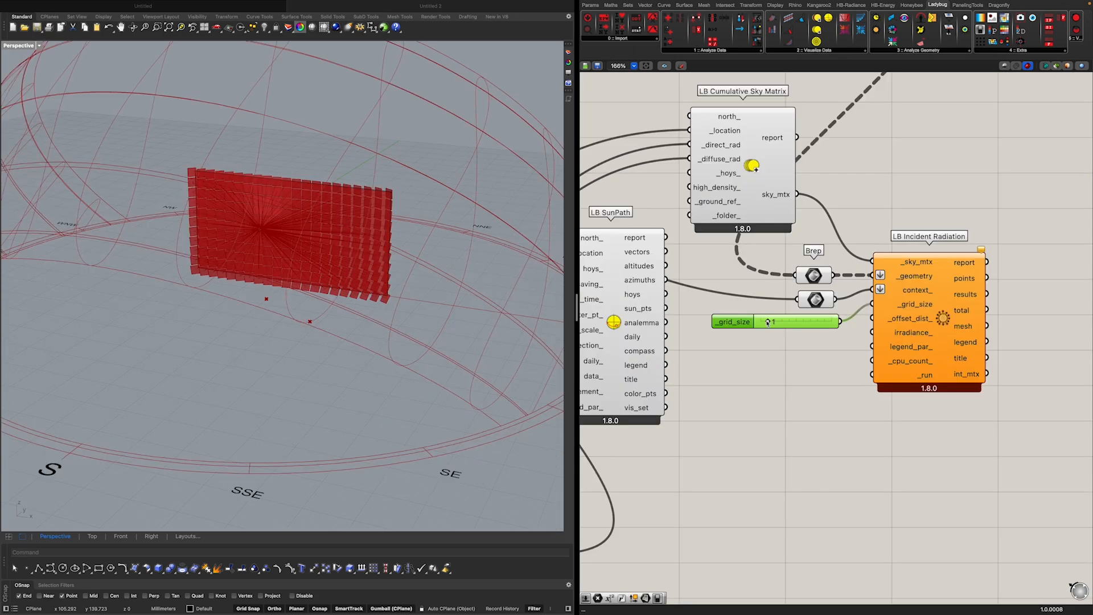
{"action": "left_click", "coordinate": [848, 373]}
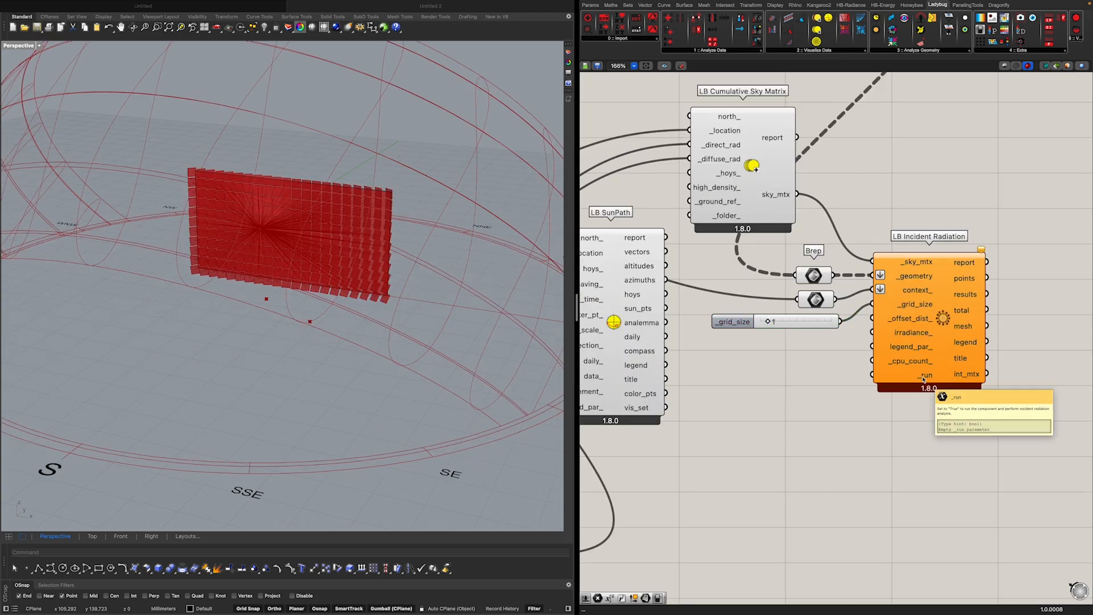
Step: Add a Boolean Toggle, connect it to LB Incident Radiation's _run input, and set it to True
{"action": "double_click", "coordinate": [747, 376]}
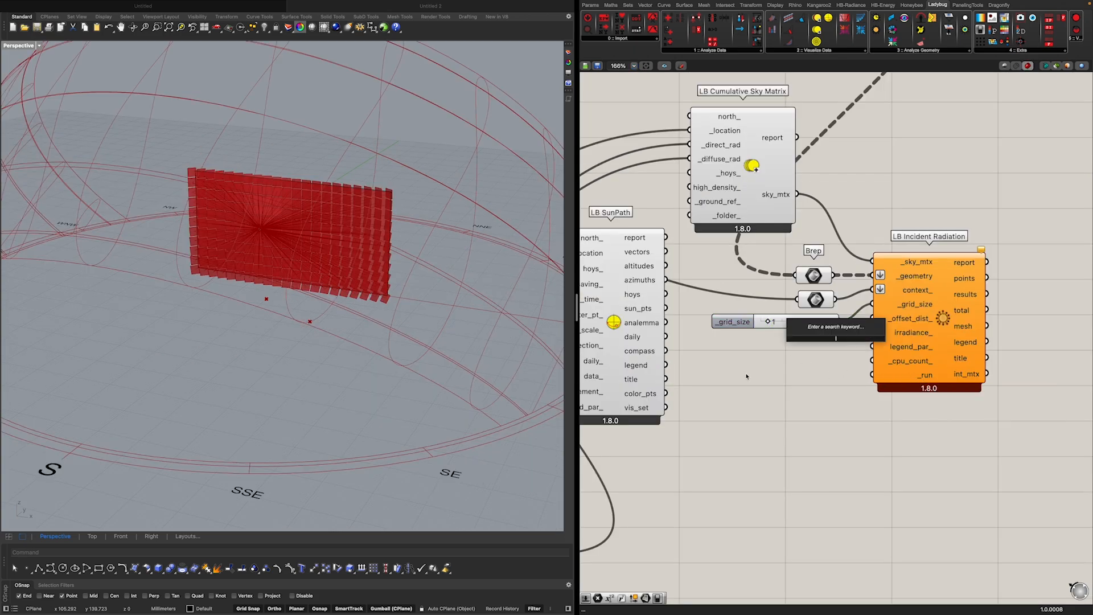
{"action": "type", "text": "toggle"}
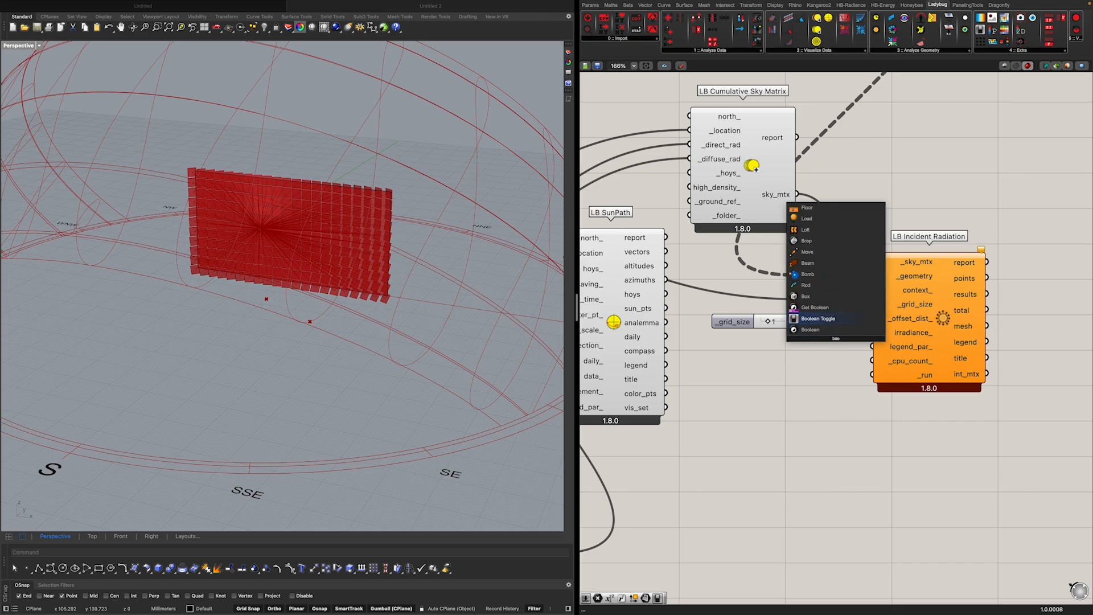
{"action": "key", "text": "Return"}
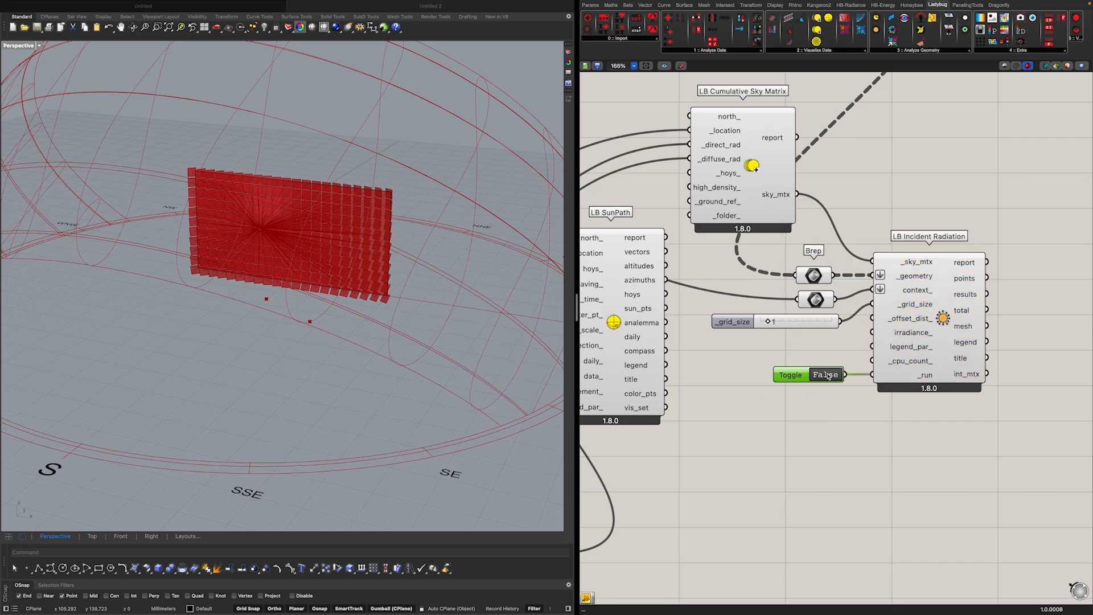
{"action": "double_click", "coordinate": [829, 376]}
{"action": "scroll", "coordinate": [422, 310], "scroll_direction": "up", "scroll_amount": 10}
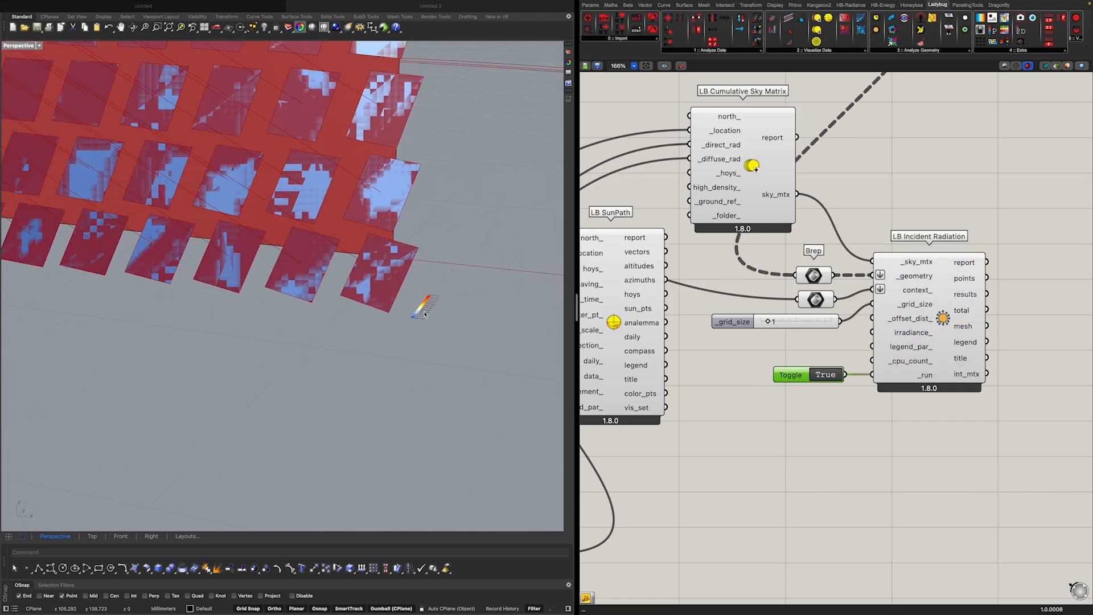
{"action": "scroll", "coordinate": [423, 302], "scroll_direction": "up", "scroll_amount": 8}
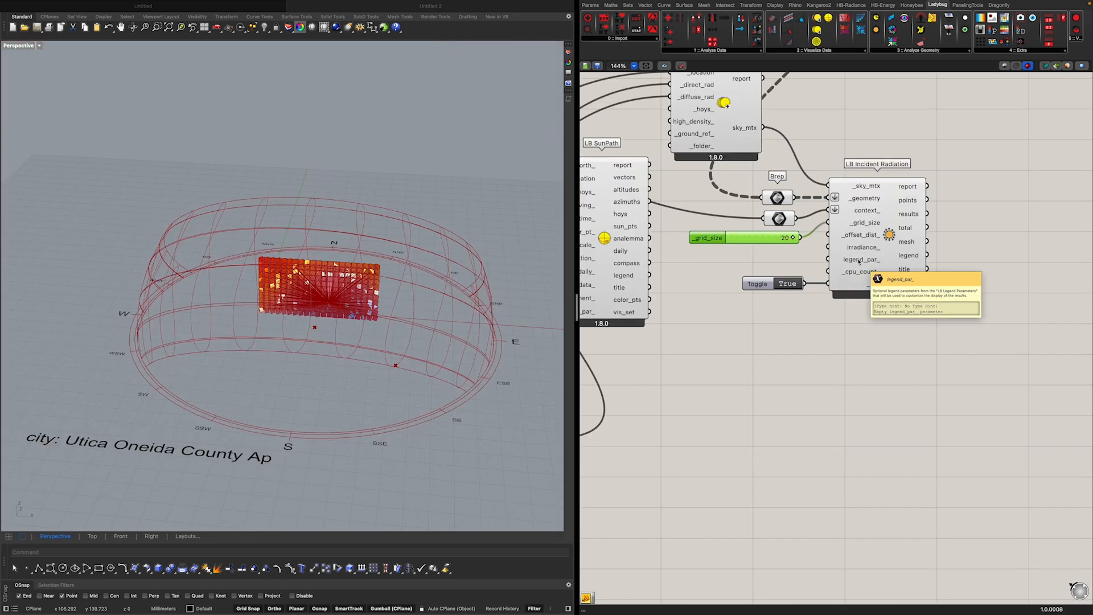
Step: Add an LB Legend Parameters component and connect its leg_par output to LB Incident Radiation's legend_par_ input
{"action": "double_click", "coordinate": [836, 333]}
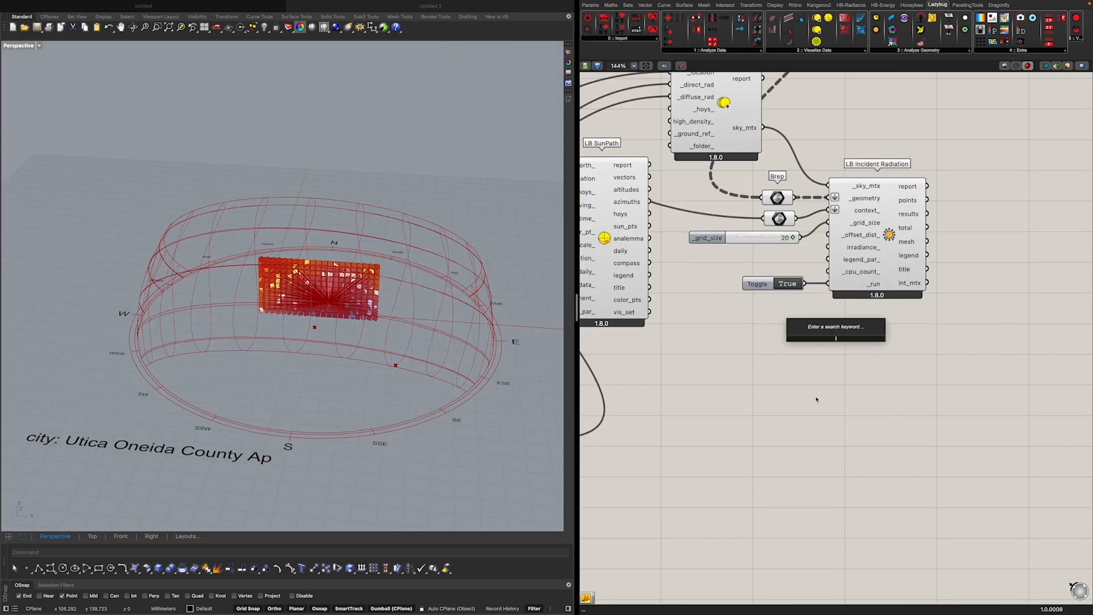
{"action": "type", "text": "legend"}
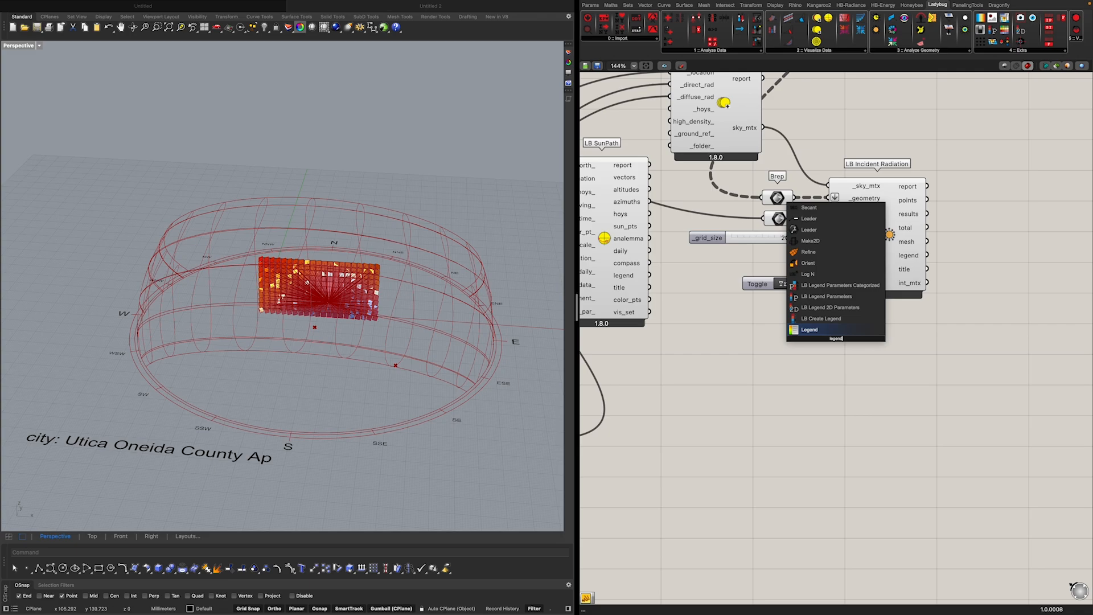
{"action": "left_click", "coordinate": [826, 296]}
{"action": "left_click_drag", "start_coordinate": [843, 312], "coordinate": [828, 262]}
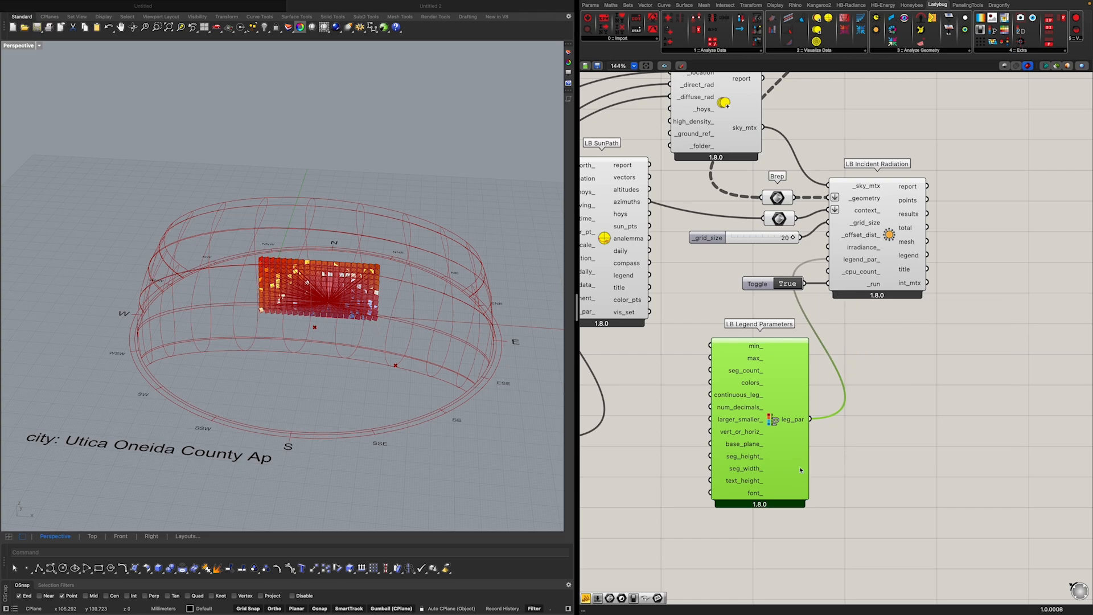
Step: Add a number slider set to 2 for LB Legend Parameters' text_height_ input and reposition the component clear of the slider
{"action": "right_click_drag", "start_coordinate": [689, 465], "coordinate": [798, 322]}
{"action": "double_click", "coordinate": [836, 331]}
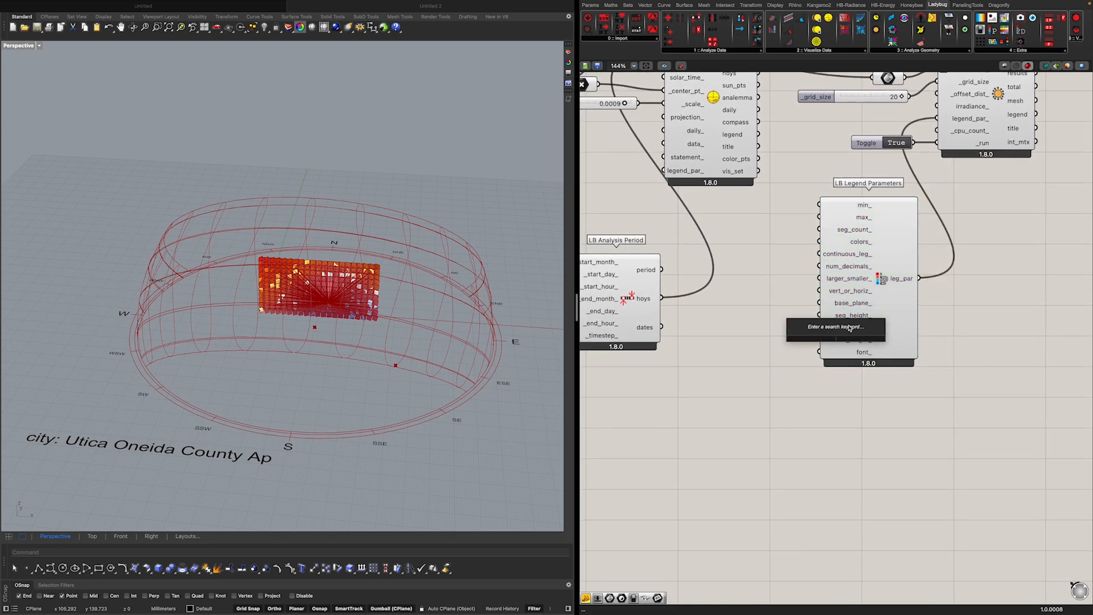
{"action": "left_click", "coordinate": [794, 380]}
{"action": "double_click", "coordinate": [781, 383]}
{"action": "type", "text": "2"}
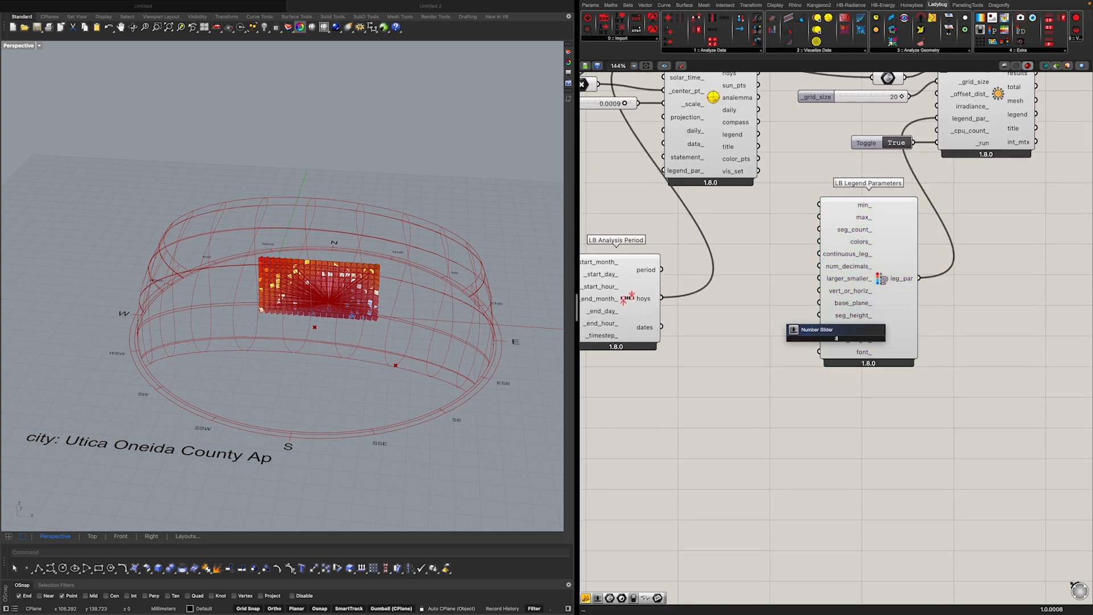
{"action": "key", "text": "Return"}
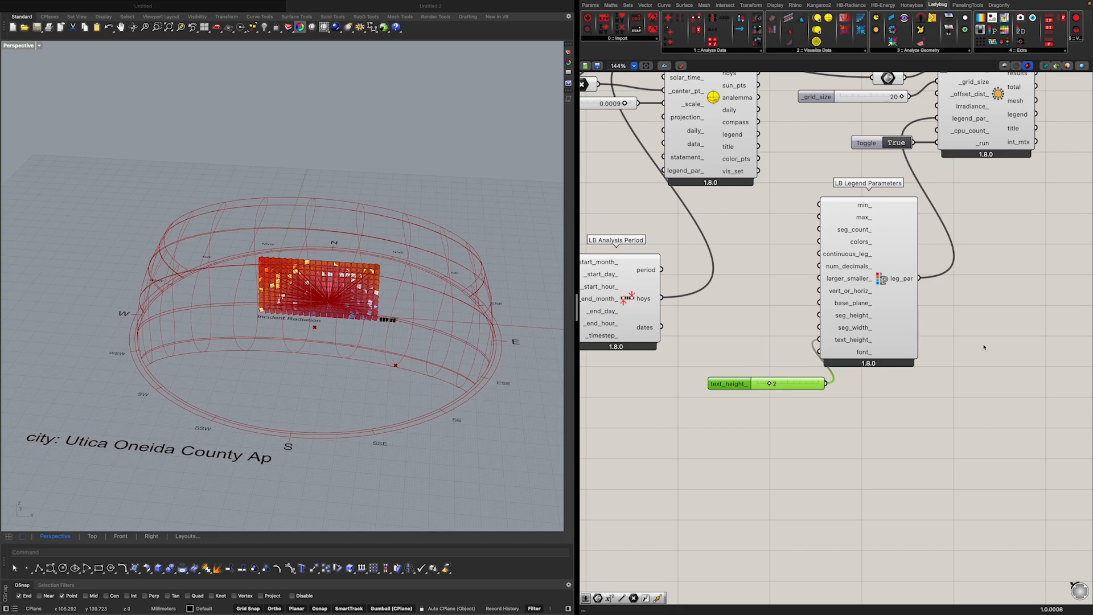
{"action": "left_click_drag", "start_coordinate": [863, 340], "coordinate": [911, 336]}
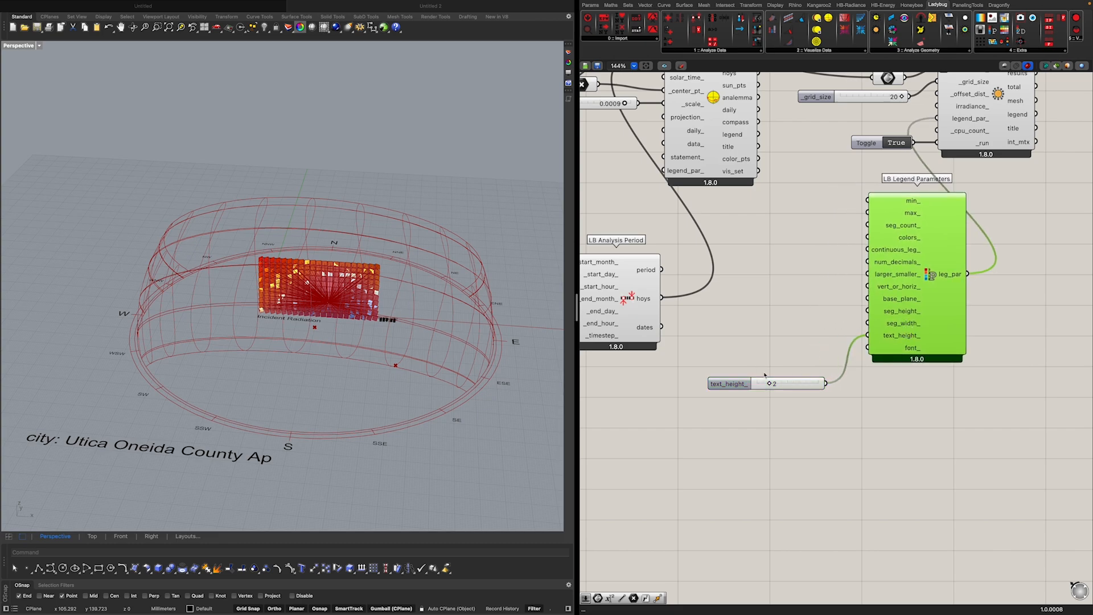
Step: Duplicate the slider twice to drive seg_width_ with 2 and seg_height_ with 5 on LB Legend Parameters
{"action": "left_click", "coordinate": [729, 386]}
{"action": "left_click_drag", "start_coordinate": [728, 386], "coordinate": [718, 355], "text": "alt"}
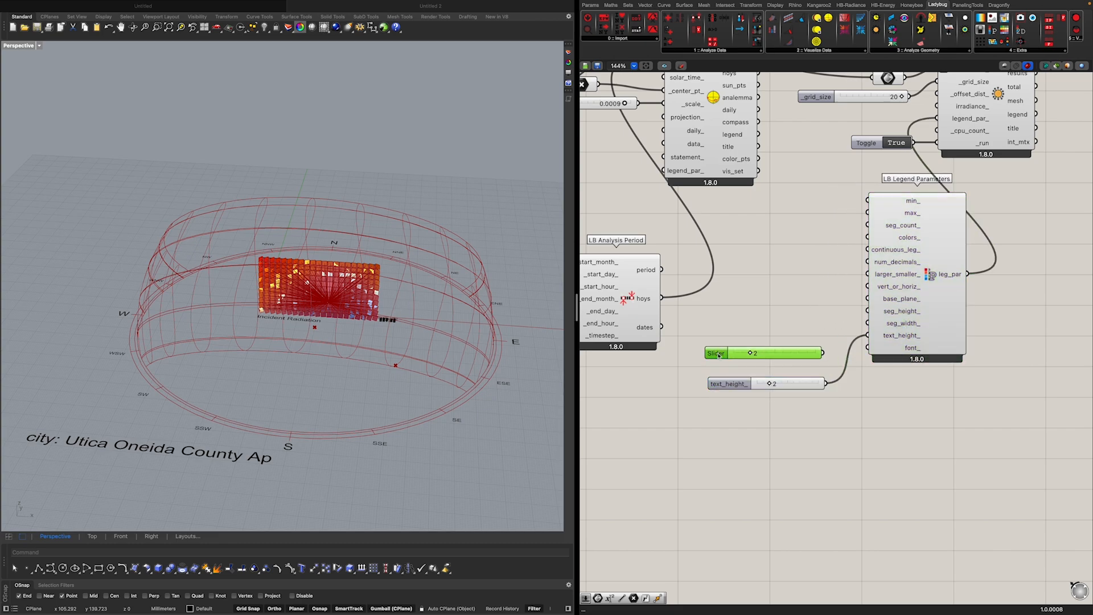
{"action": "left_click_drag", "start_coordinate": [823, 353], "coordinate": [868, 323]}
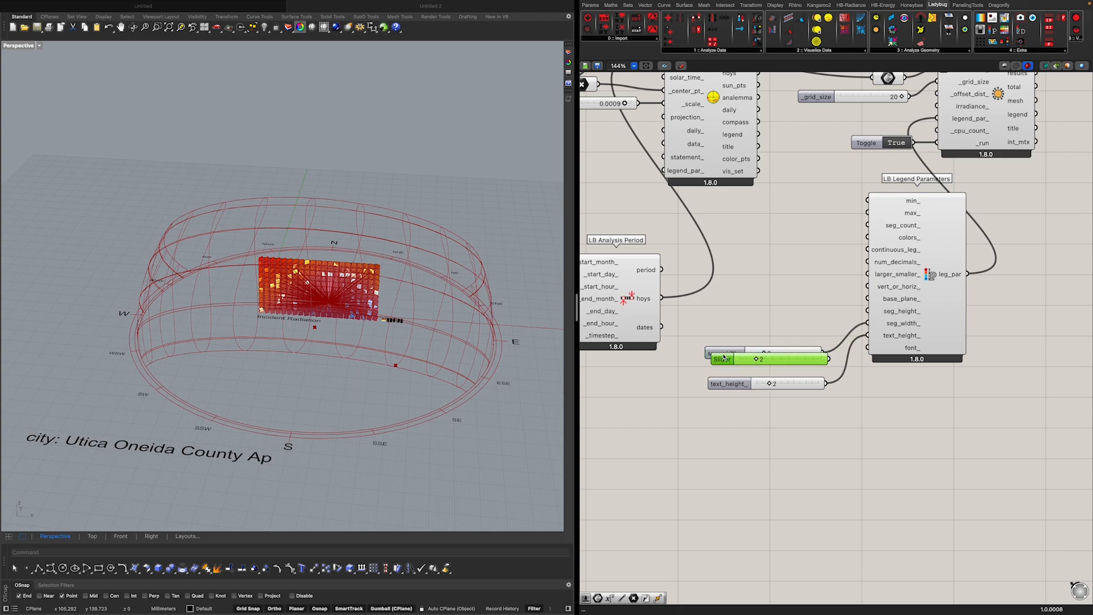
{"action": "left_click_drag", "start_coordinate": [726, 354], "coordinate": [727, 323], "text": "alt"}
{"action": "left_click_drag", "start_coordinate": [822, 323], "coordinate": [868, 311]}
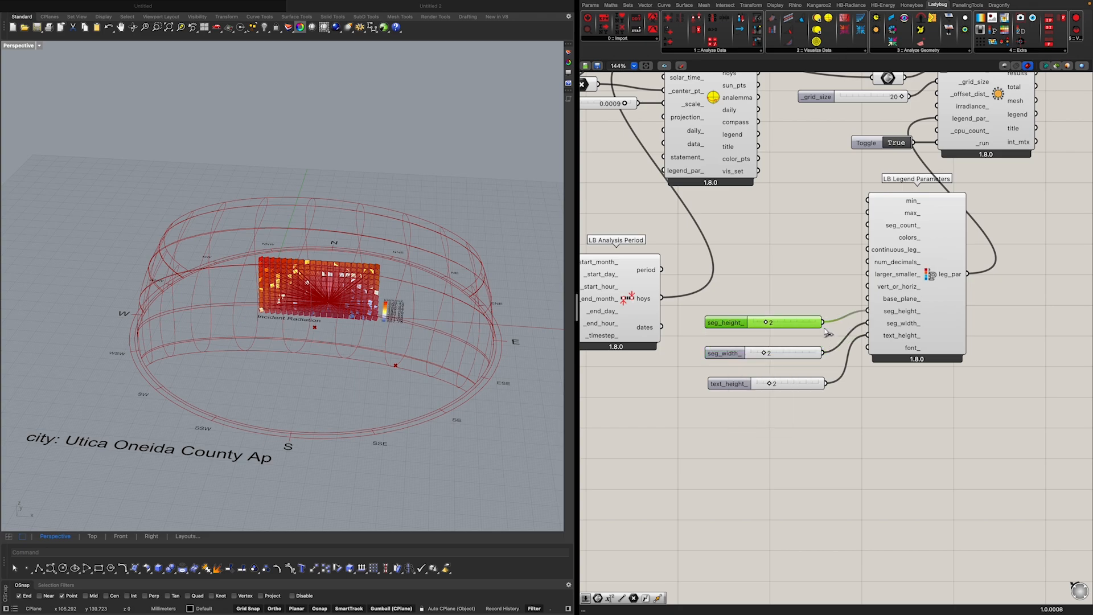
{"action": "left_click_drag", "start_coordinate": [766, 323], "coordinate": [783, 323]}
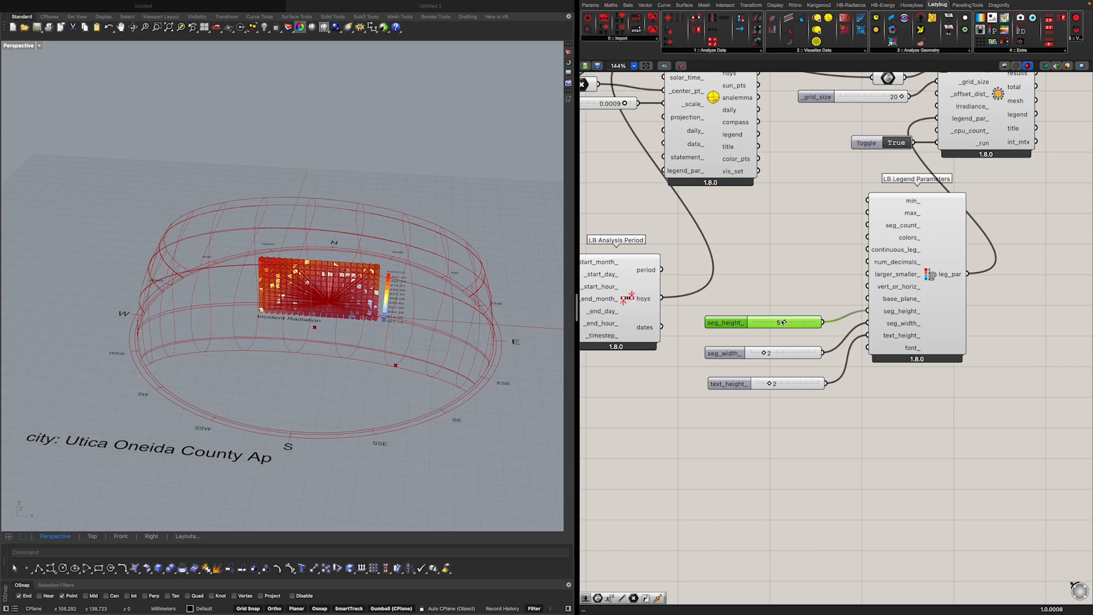
Step: Examine the radiation legend, the panelled facade and the vector lines' target point within the sun path from several angles
{"action": "right_click_drag", "start_coordinate": [363, 319], "coordinate": [343, 343]}
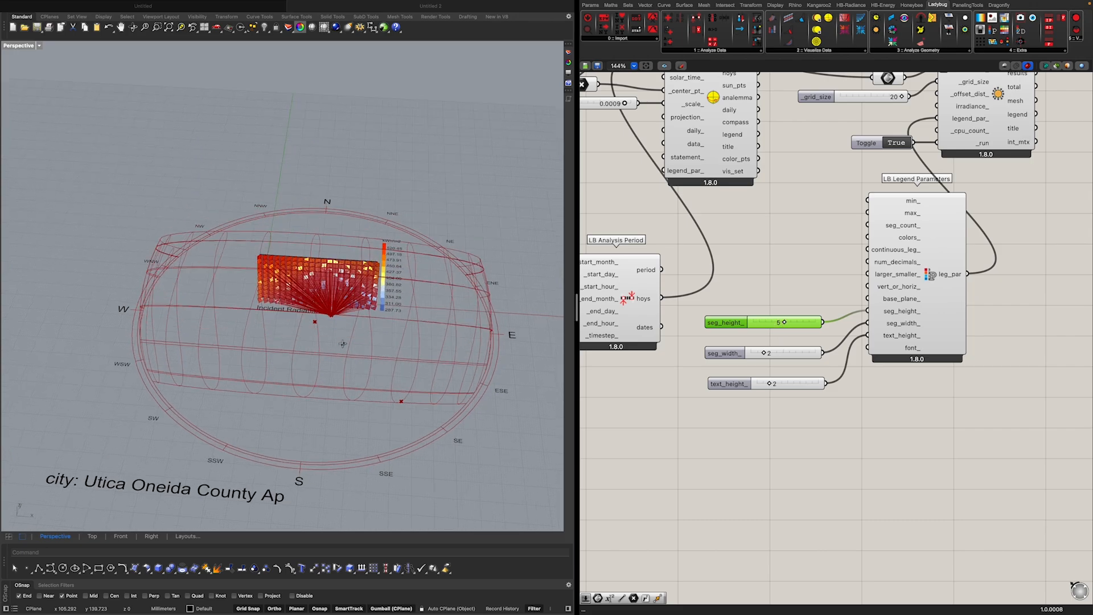
{"action": "scroll", "coordinate": [359, 303], "scroll_direction": "up", "scroll_amount": 4}
{"action": "right_click_drag", "start_coordinate": [358, 303], "coordinate": [380, 351]}
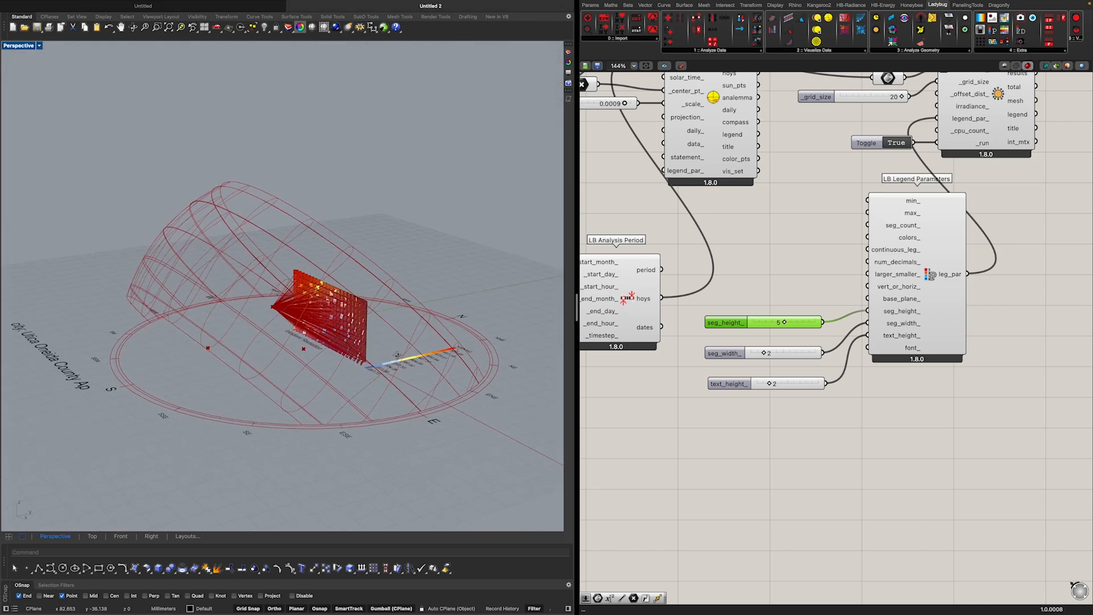
{"action": "right_click_drag", "start_coordinate": [342, 335], "coordinate": [406, 365]}
{"action": "right_click_drag", "start_coordinate": [329, 328], "coordinate": [268, 322]}
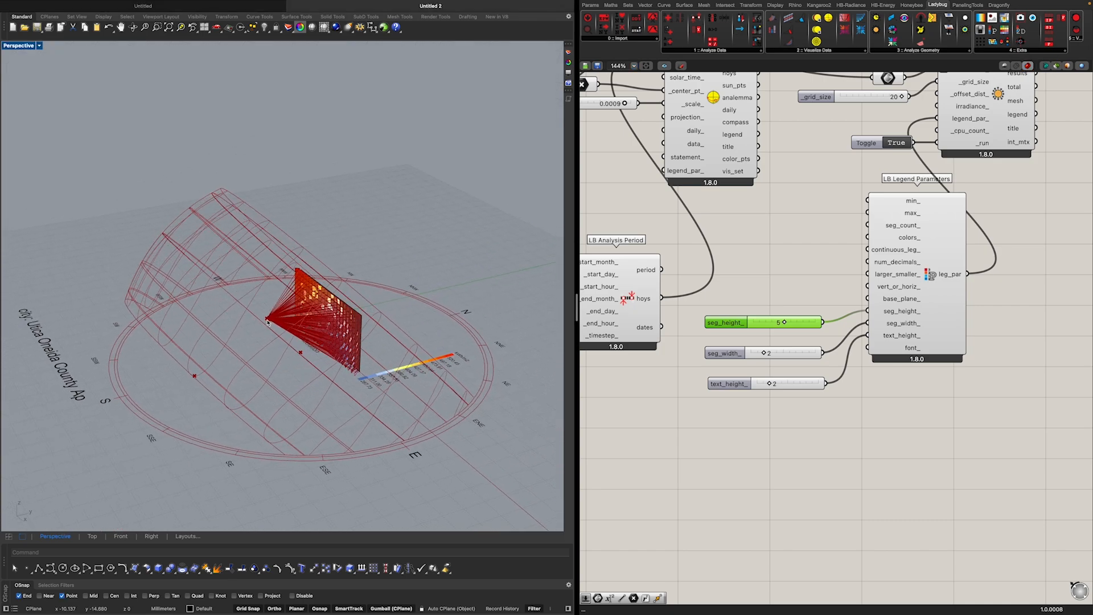
{"action": "left_click", "coordinate": [270, 323]}
{"action": "scroll", "coordinate": [783, 248], "scroll_direction": "down", "scroll_amount": 2}
{"action": "scroll", "coordinate": [750, 180], "scroll_direction": "up", "scroll_amount": 1}
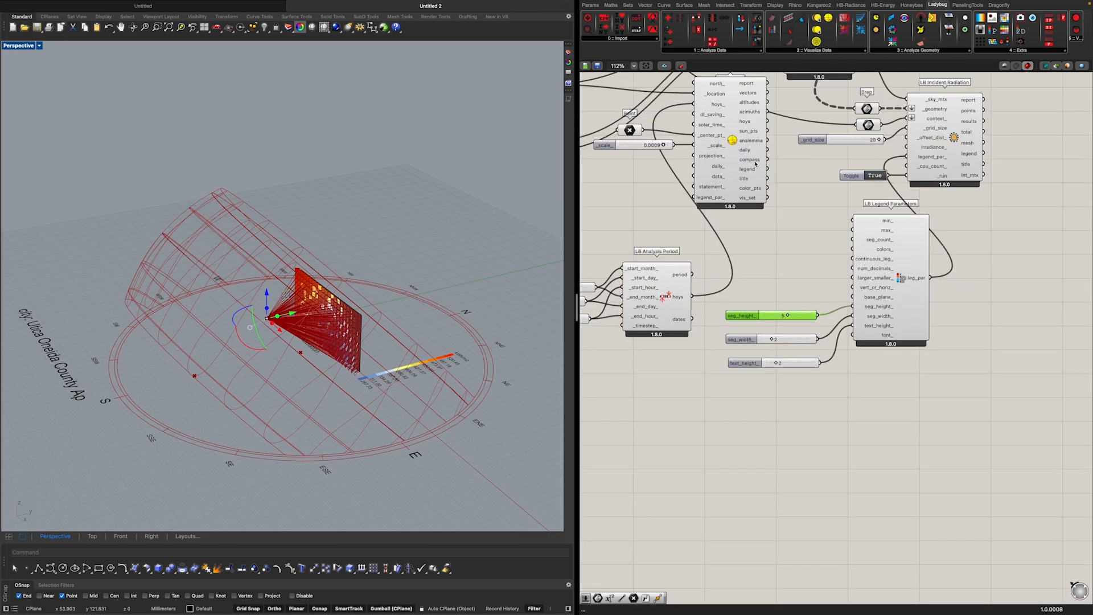
Step: Connect LB SunPath's sun_pts output to the B input of the Vector 2Pt component that orients the facade panels
{"action": "right_click_drag", "start_coordinate": [759, 169], "coordinate": [754, 282]}
{"action": "left_click", "coordinate": [750, 248]}
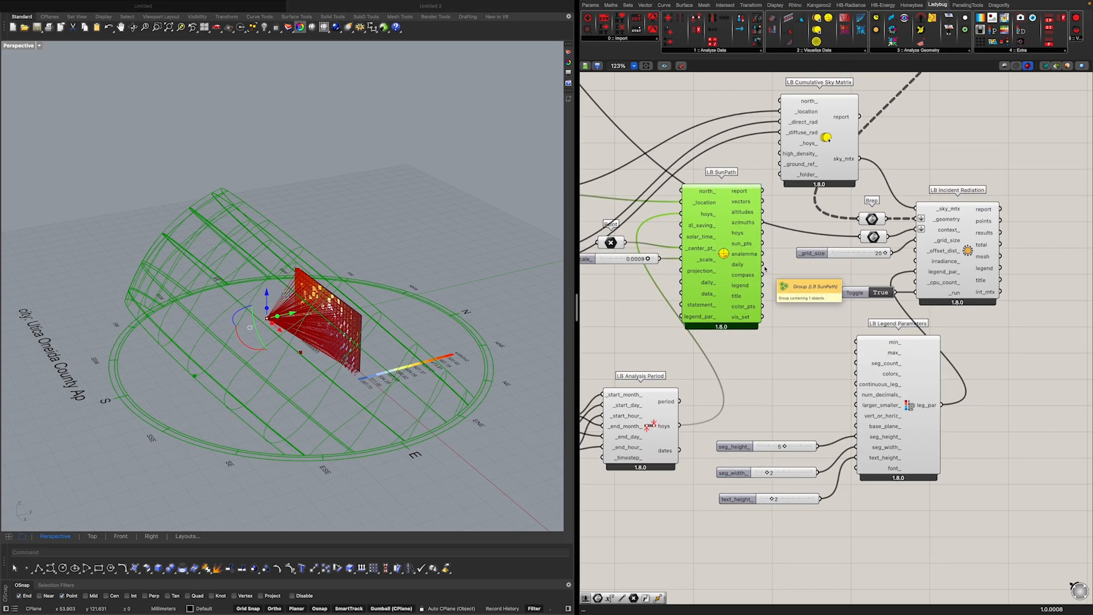
{"action": "scroll", "coordinate": [768, 263], "scroll_direction": "down", "scroll_amount": 1}
{"action": "right_click_drag", "start_coordinate": [768, 264], "coordinate": [893, 317]}
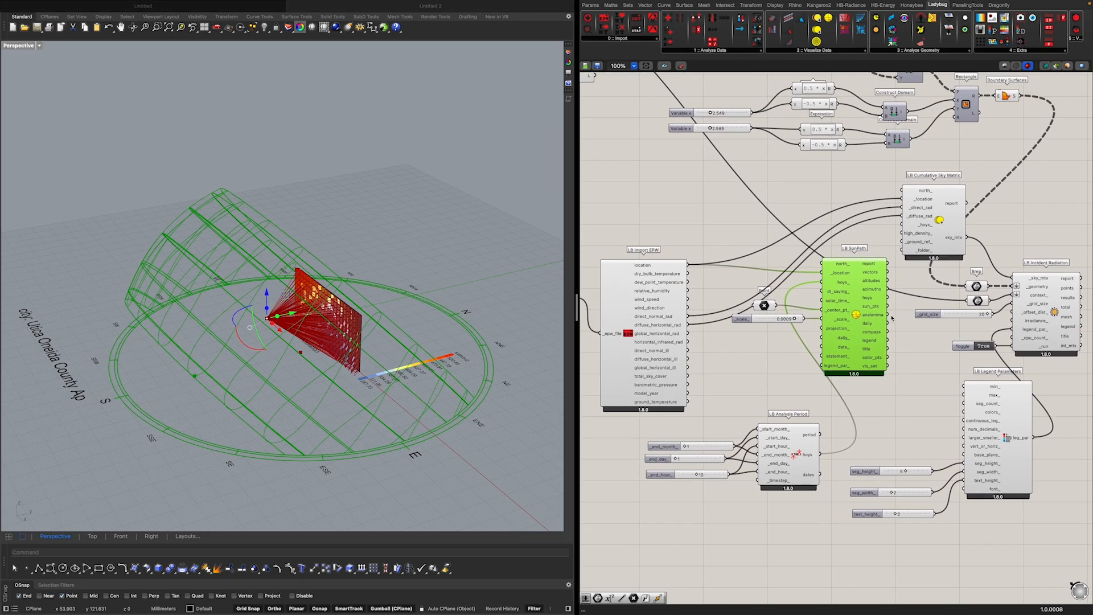
{"action": "scroll", "coordinate": [890, 310], "scroll_direction": "down", "scroll_amount": 2}
{"action": "right_click_drag", "start_coordinate": [668, 196], "coordinate": [693, 226]}
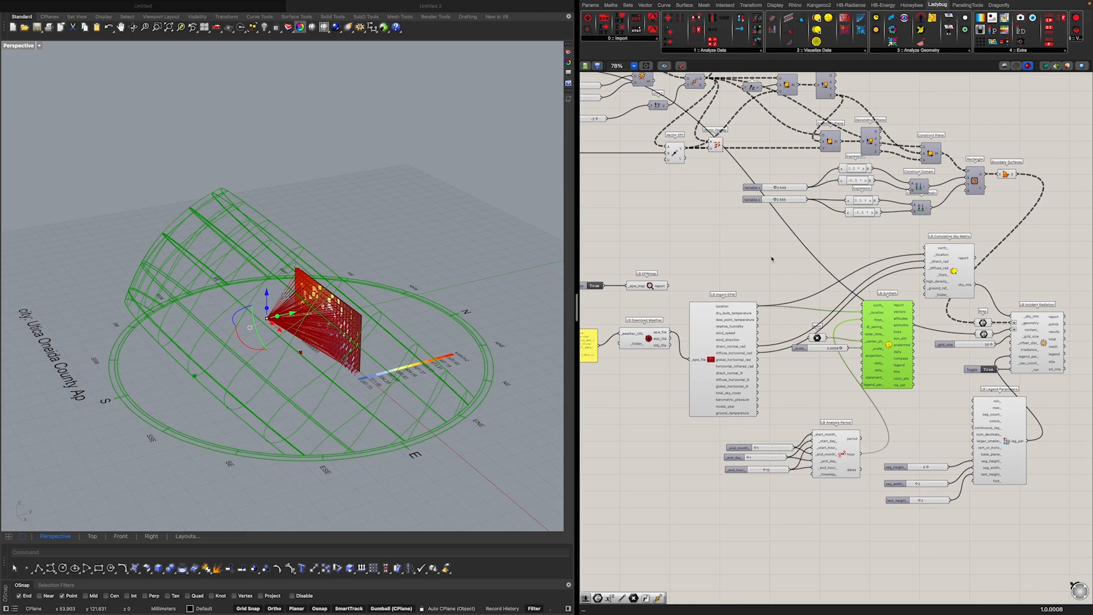
{"action": "left_click_drag", "start_coordinate": [914, 339], "coordinate": [665, 160]}
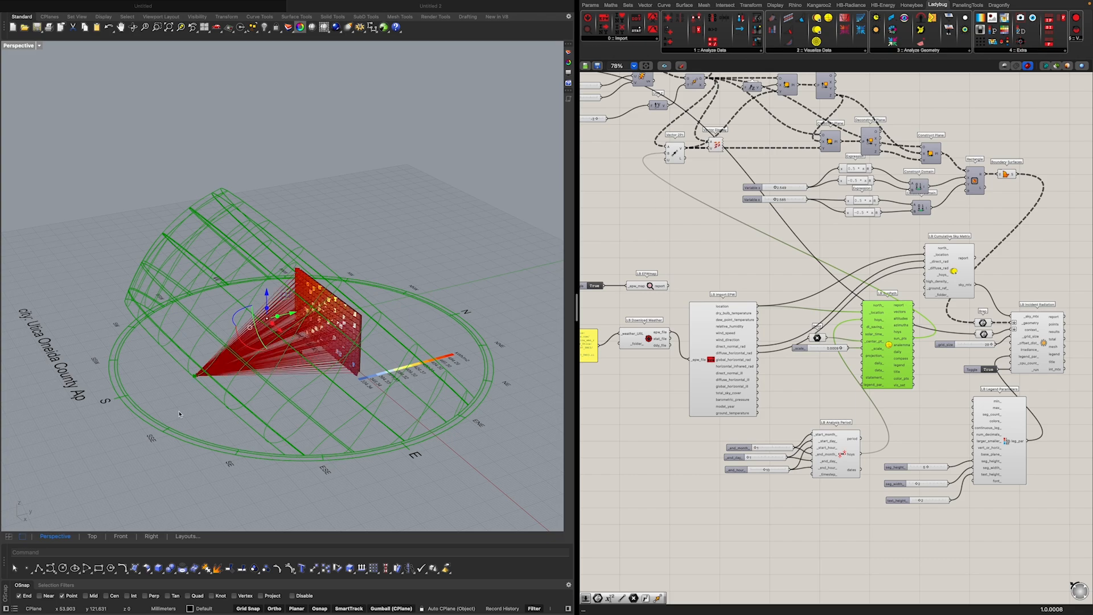
Step: Set the LB Analysis Period month slider to 6 and its hour slider to 12, trying hour 15 first
{"action": "right_click_drag", "start_coordinate": [179, 414], "coordinate": [333, 320]}
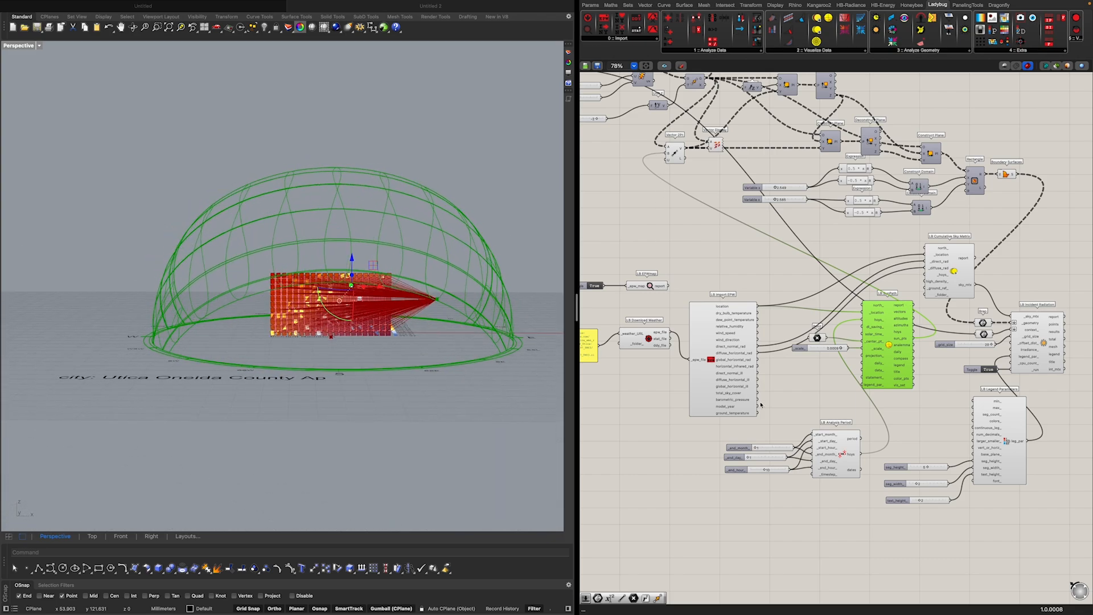
{"action": "scroll", "coordinate": [761, 404], "scroll_direction": "down", "scroll_amount": 2}
{"action": "scroll", "coordinate": [762, 427], "scroll_direction": "up", "scroll_amount": 6}
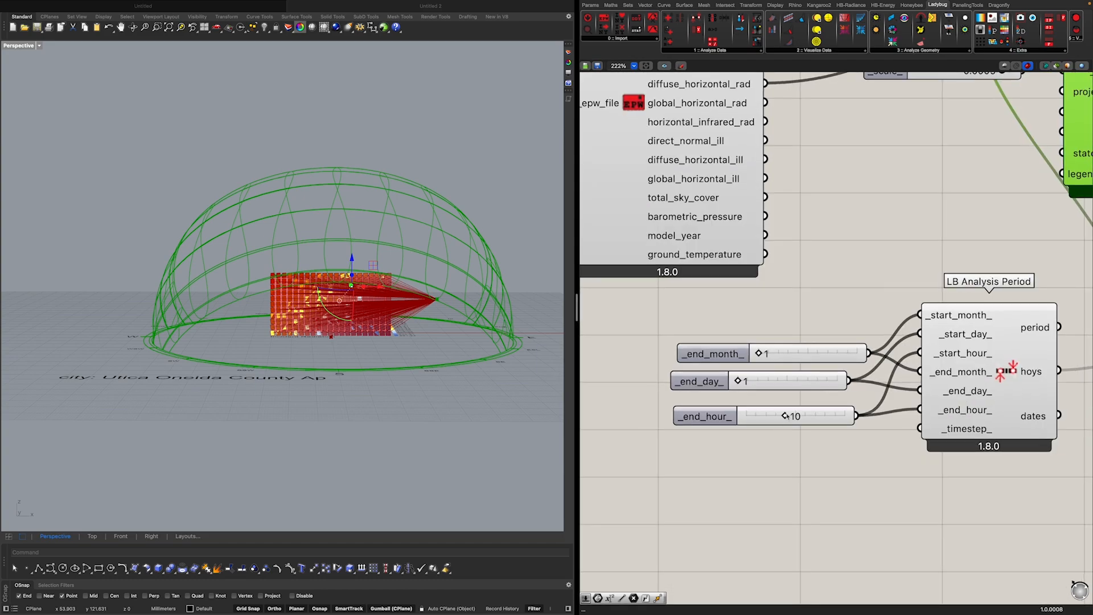
{"action": "left_click_drag", "start_coordinate": [786, 416], "coordinate": [806, 416]}
{"action": "left_click_drag", "start_coordinate": [761, 354], "coordinate": [805, 354]}
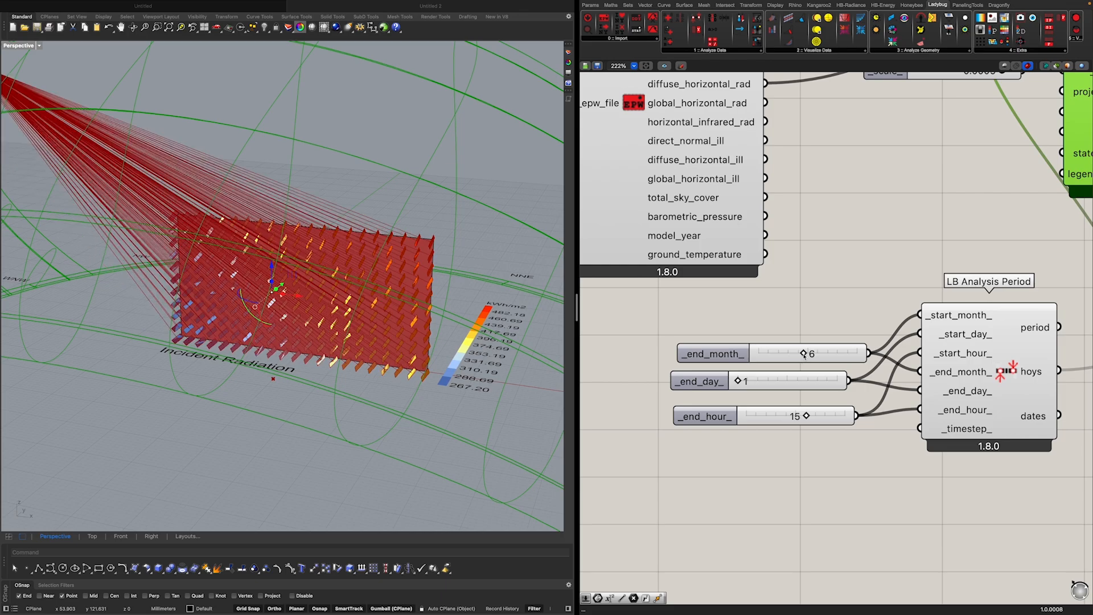
{"action": "left_click_drag", "start_coordinate": [807, 416], "coordinate": [795, 417]}
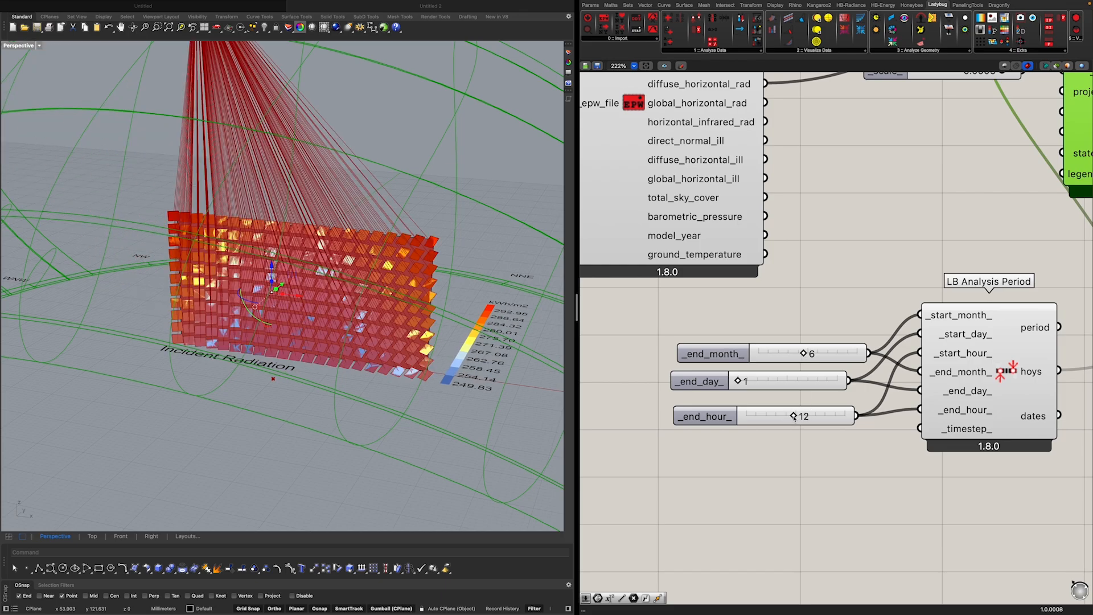
Step: Turn off the preview of the Vector Display component to hide the sun vector lines in the viewport
{"action": "scroll", "coordinate": [366, 322], "scroll_direction": "down", "scroll_amount": 5}
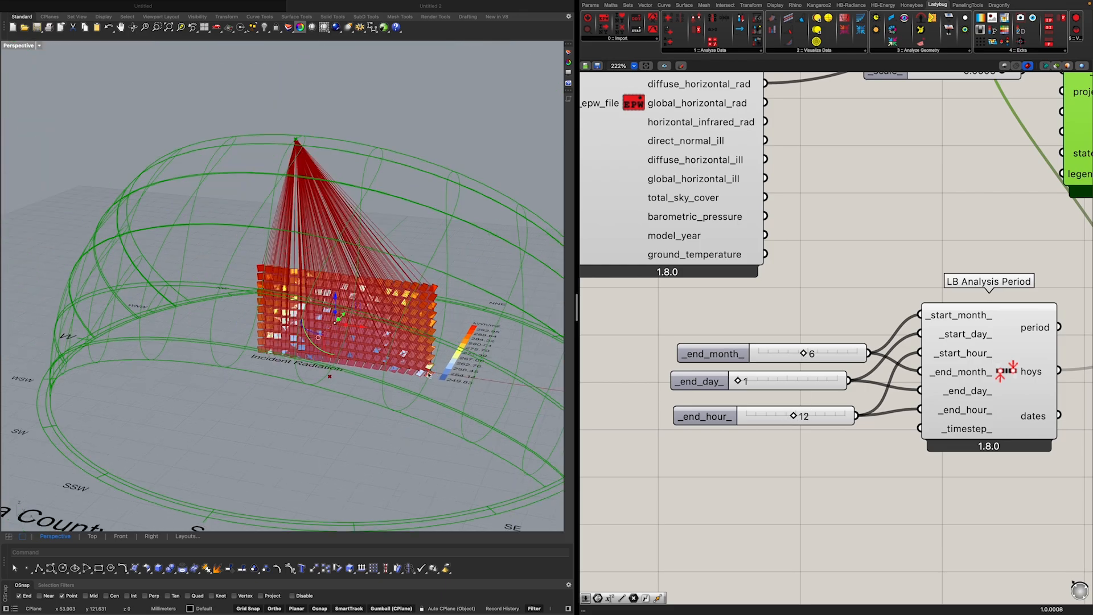
{"action": "right_click_drag", "start_coordinate": [366, 322], "coordinate": [319, 324]}
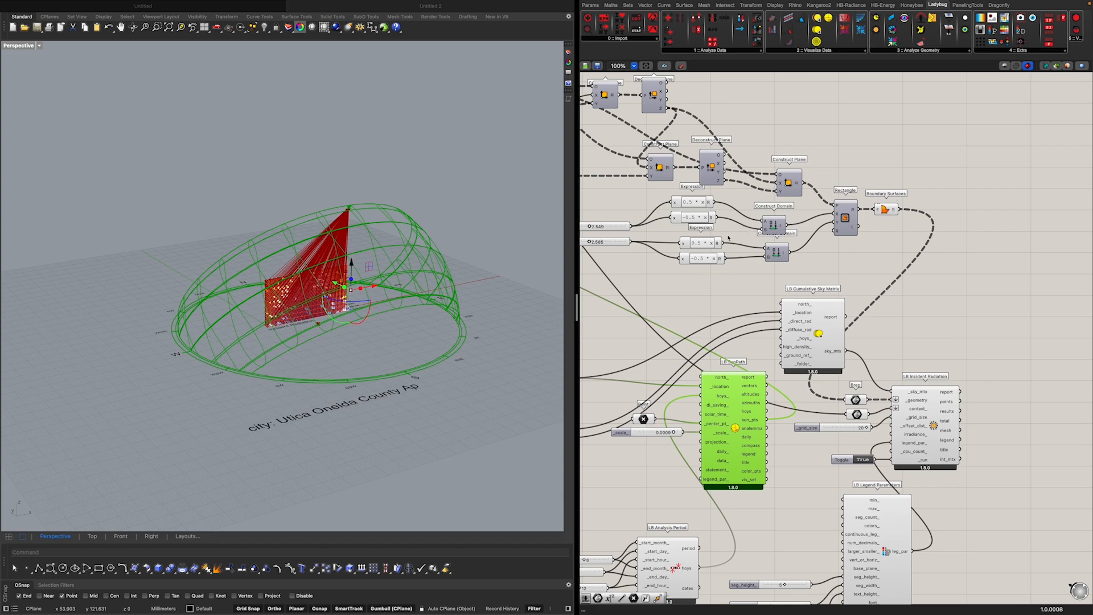
{"action": "right_click_drag", "start_coordinate": [729, 237], "coordinate": [922, 268]}
{"action": "left_click", "coordinate": [708, 202]}
{"action": "right_click", "coordinate": [713, 206]}
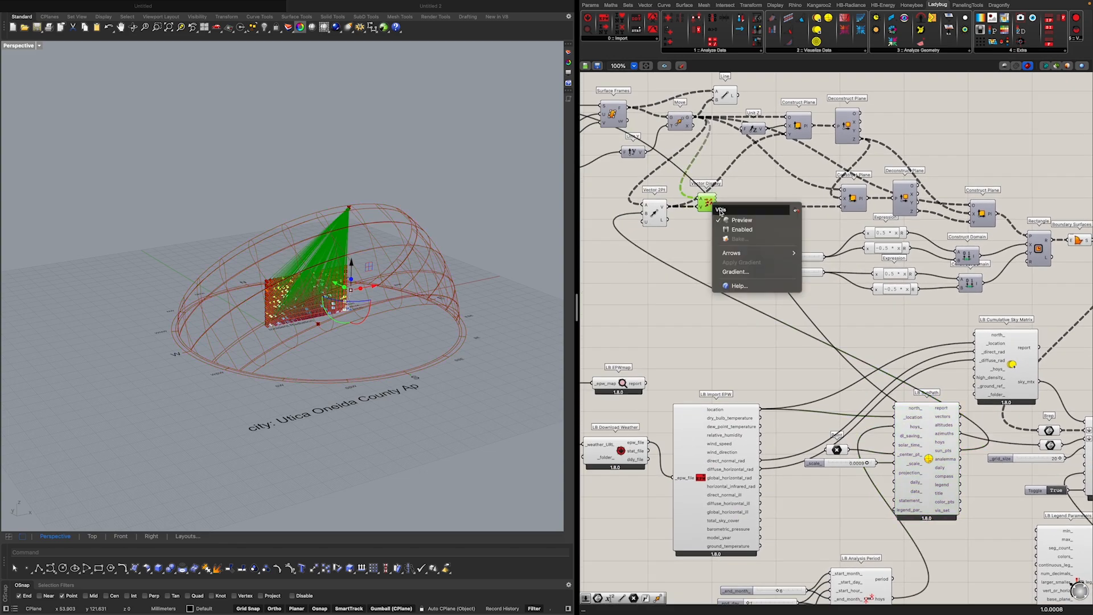
{"action": "left_click", "coordinate": [741, 220]}
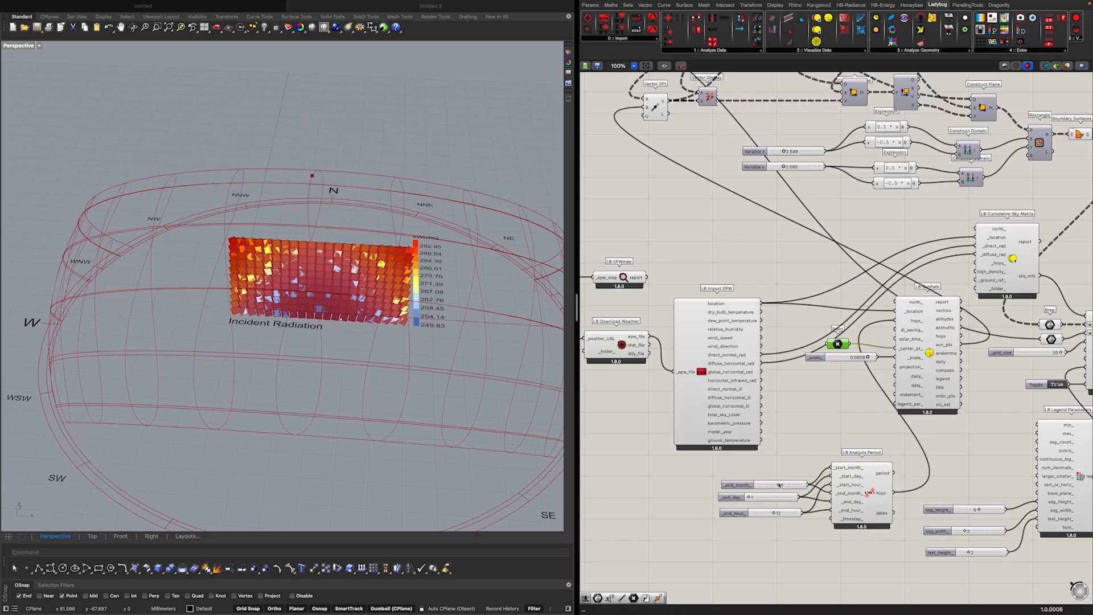
Step: Set the analysis hour slider to 13, then select the base facade surface and shift it northward inside the sun path
{"action": "mouse_move", "coordinate": [780, 486]}
{"action": "left_mouse_down"}
{"action": "mouse_move", "coordinate": [767, 489]}
{"action": "mouse_move", "coordinate": [780, 489]}
{"action": "mouse_move", "coordinate": [777, 515]}
{"action": "left_mouse_up"}
{"action": "right_click_drag", "start_coordinate": [533, 422], "coordinate": [411, 379]}
{"action": "scroll", "coordinate": [498, 403], "scroll_direction": "down", "scroll_amount": 4}
{"action": "left_click", "coordinate": [409, 358]}
{"action": "left_click", "coordinate": [440, 370]}
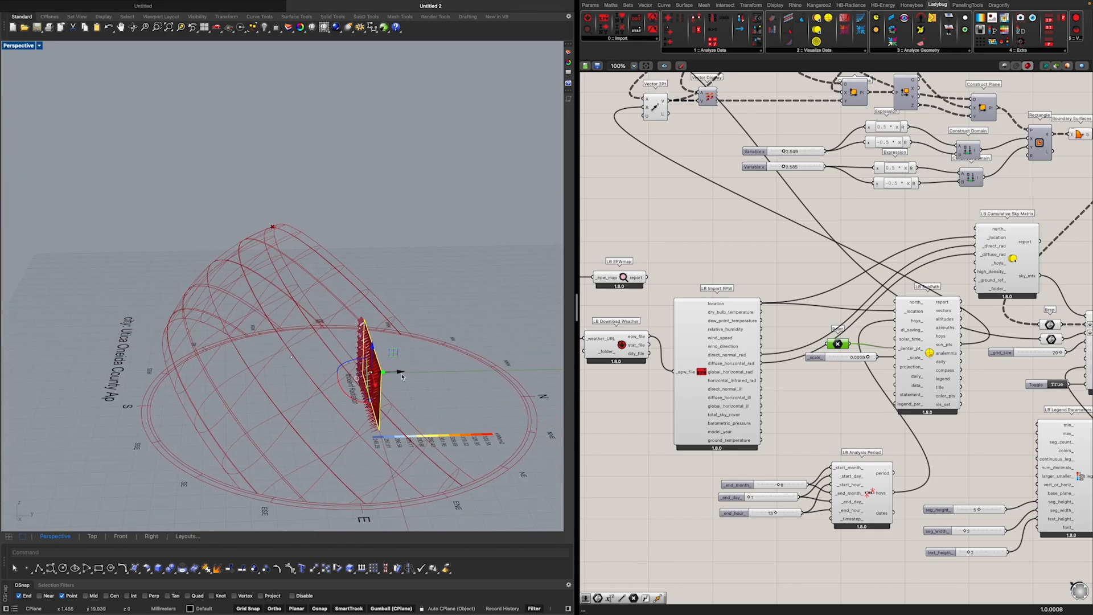
{"action": "left_click_drag", "start_coordinate": [402, 374], "coordinate": [459, 374]}
{"action": "right_click_drag", "start_coordinate": [429, 418], "coordinate": [457, 421]}
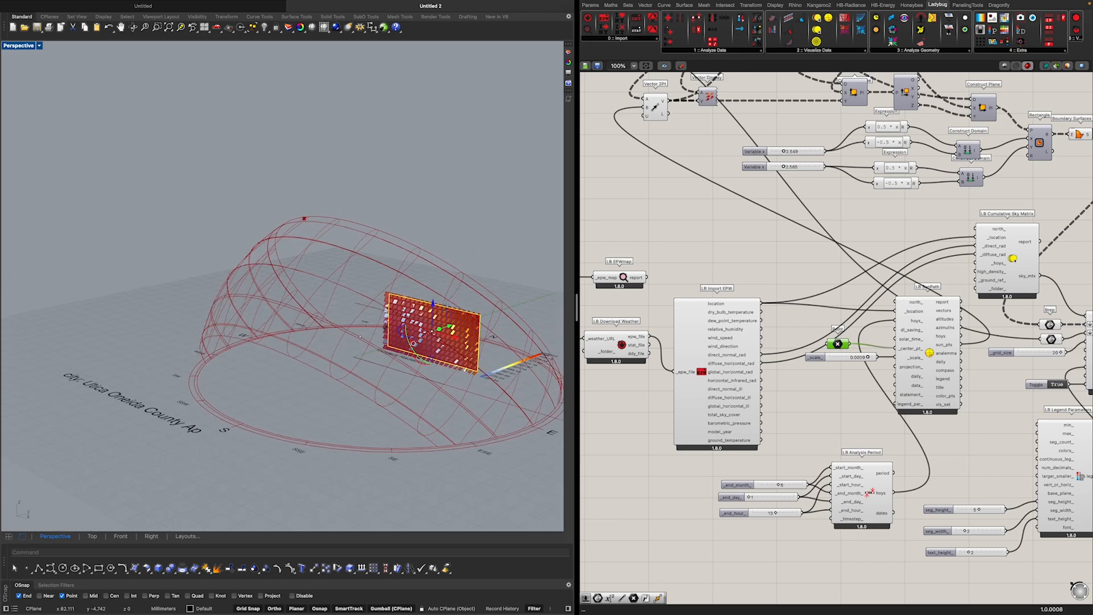
{"action": "left_click", "coordinate": [434, 397]}
Step: Test how the facade panels respond to the sun by setting the analysis hour slider to 6 and then to an evening hour
{"action": "scroll", "coordinate": [427, 368], "scroll_direction": "up", "scroll_amount": 4}
{"action": "right_click_drag", "start_coordinate": [392, 348], "coordinate": [443, 341]}
{"action": "scroll", "coordinate": [396, 364], "scroll_direction": "down", "scroll_amount": 5}
{"action": "scroll", "coordinate": [444, 339], "scroll_direction": "up", "scroll_amount": 5}
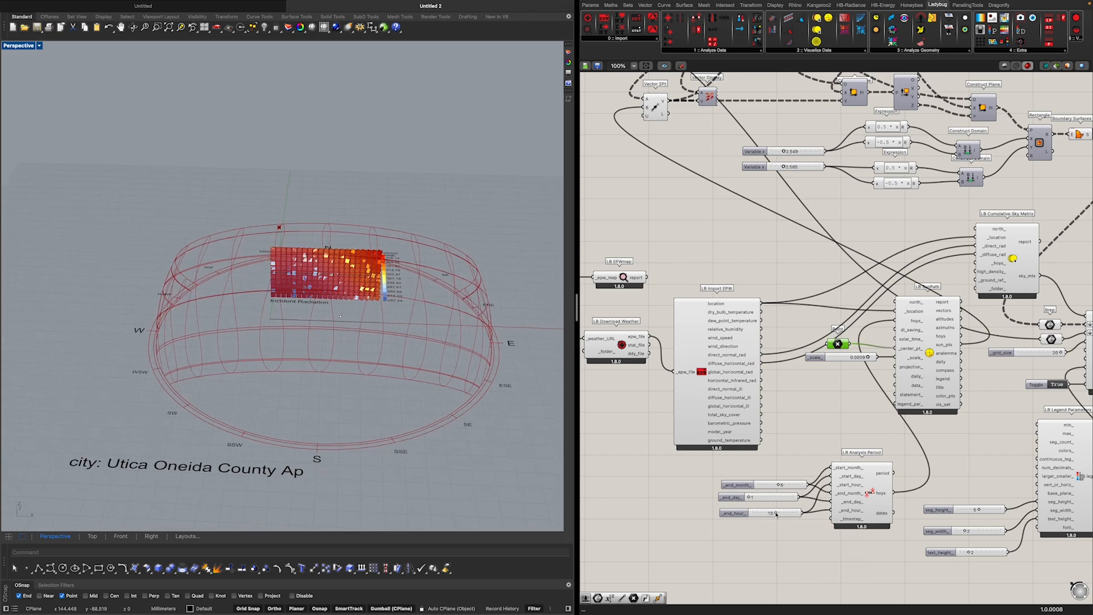
{"action": "mouse_move", "coordinate": [775, 513]}
{"action": "left_mouse_down"}
{"action": "mouse_move", "coordinate": [753, 513]}
{"action": "mouse_move", "coordinate": [764, 513]}
{"action": "left_mouse_up"}
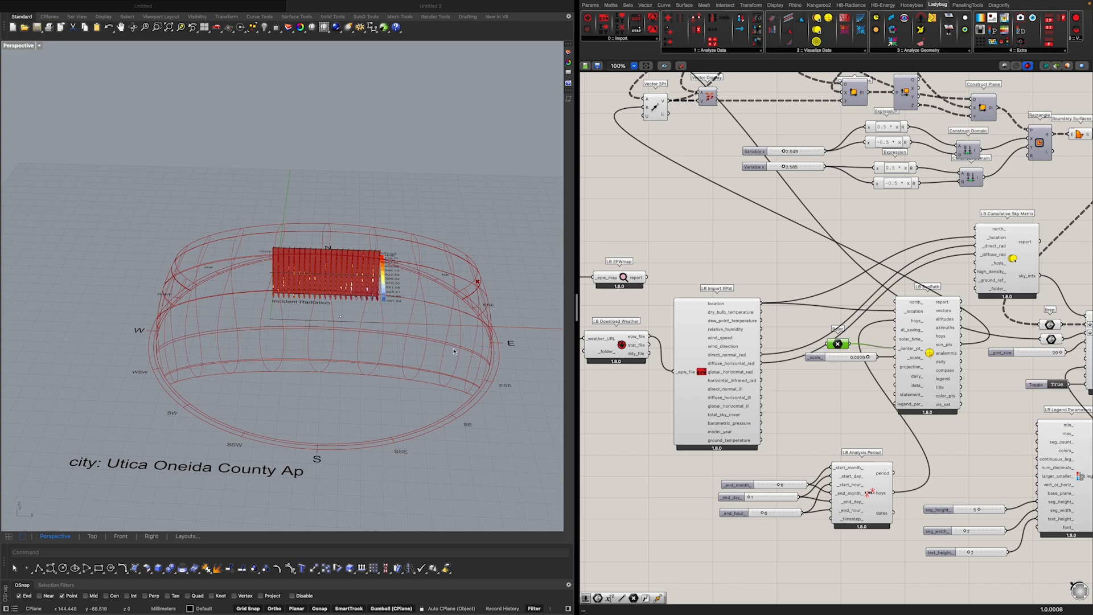
{"action": "right_click_drag", "start_coordinate": [454, 352], "coordinate": [421, 341]}
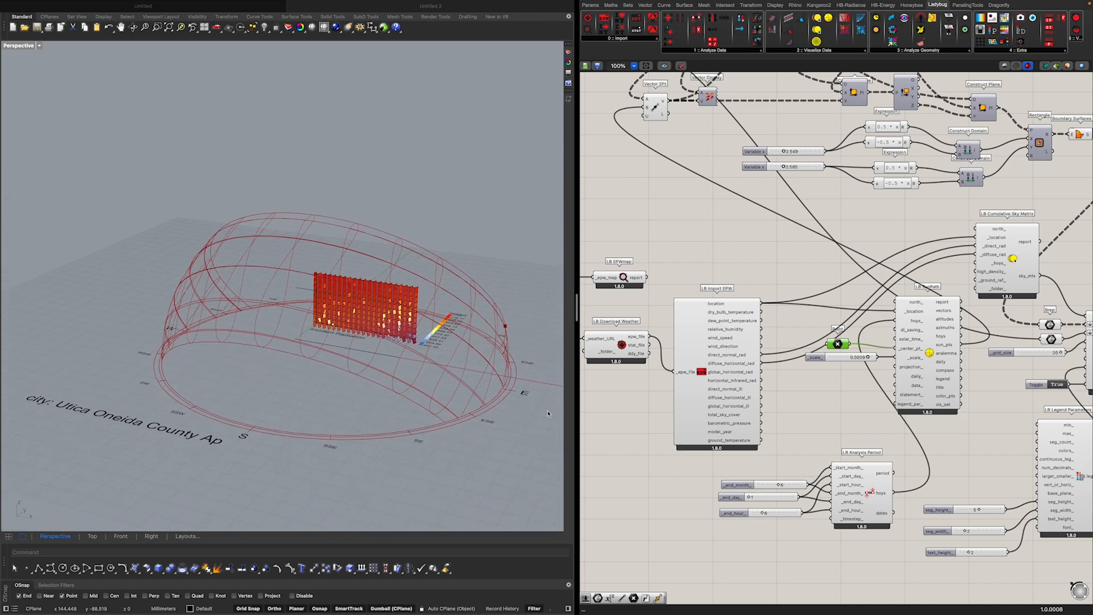
{"action": "scroll", "coordinate": [447, 359], "scroll_direction": "up", "scroll_amount": 4}
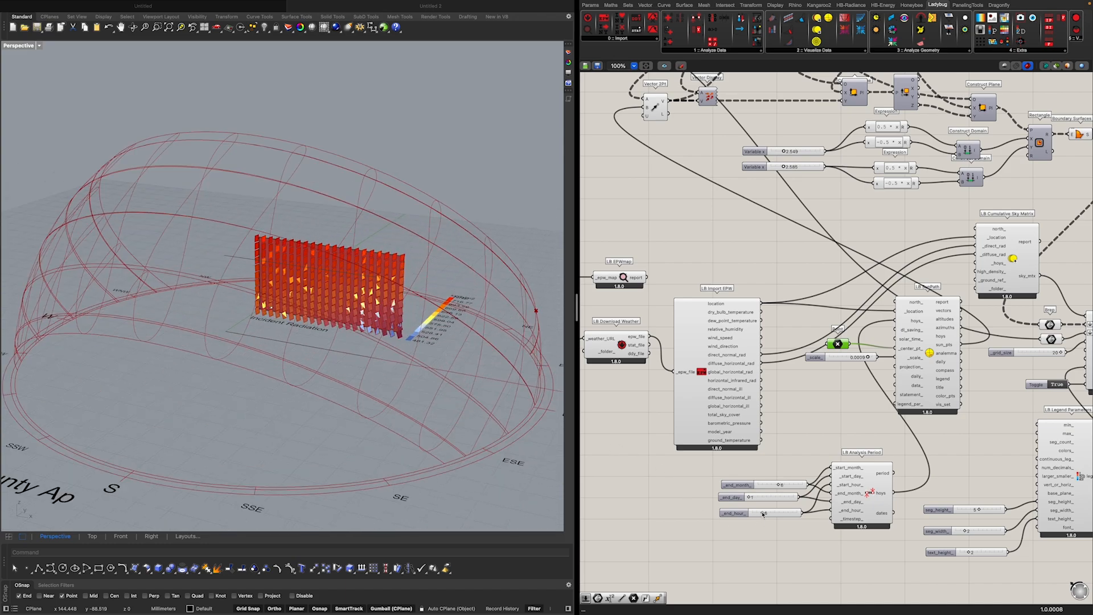
{"action": "left_click_drag", "start_coordinate": [764, 513], "coordinate": [786, 516]}
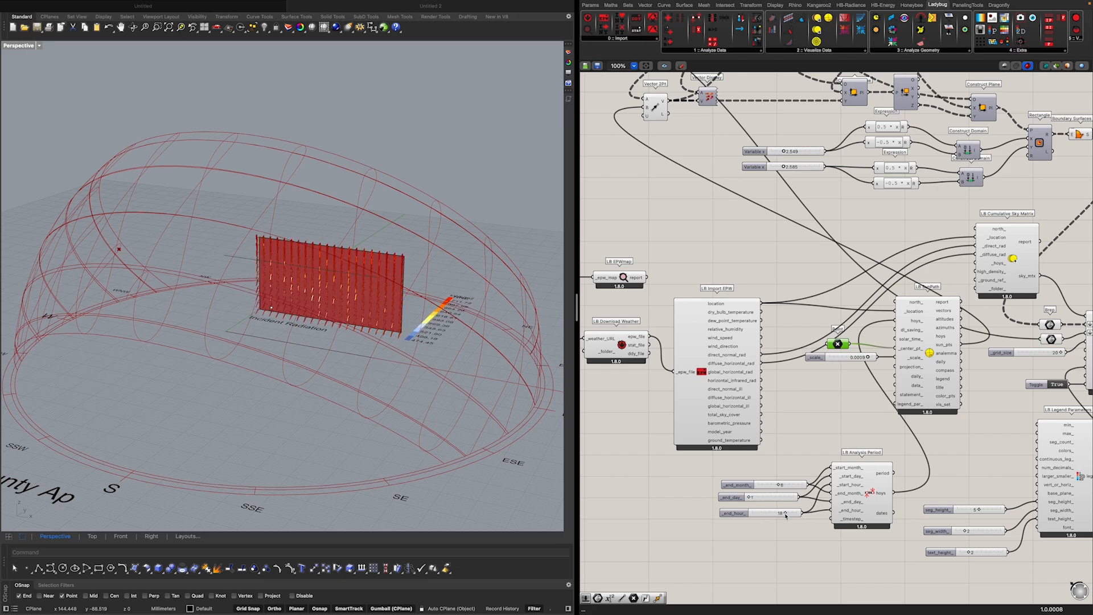